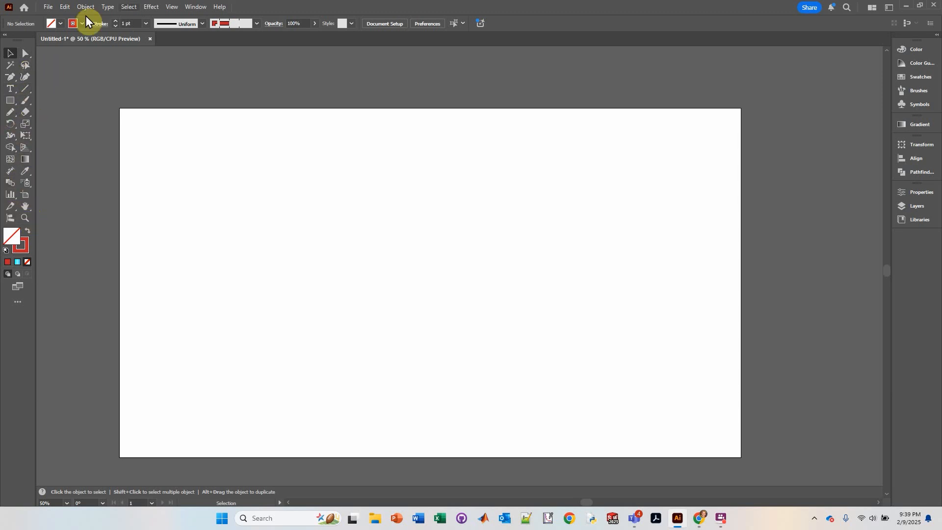
{"action": "left_click", "coordinate": [198, 10]}
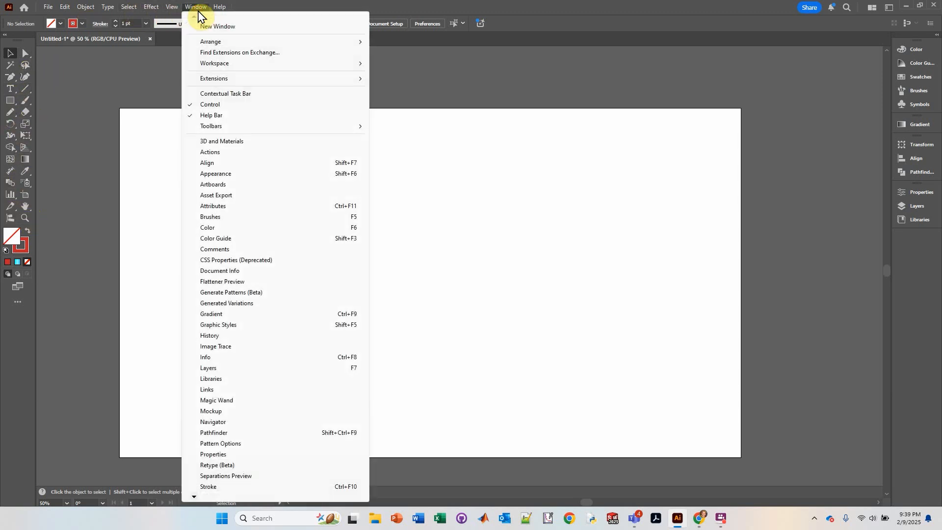
{"action": "mouse_move", "coordinate": [212, 129]}
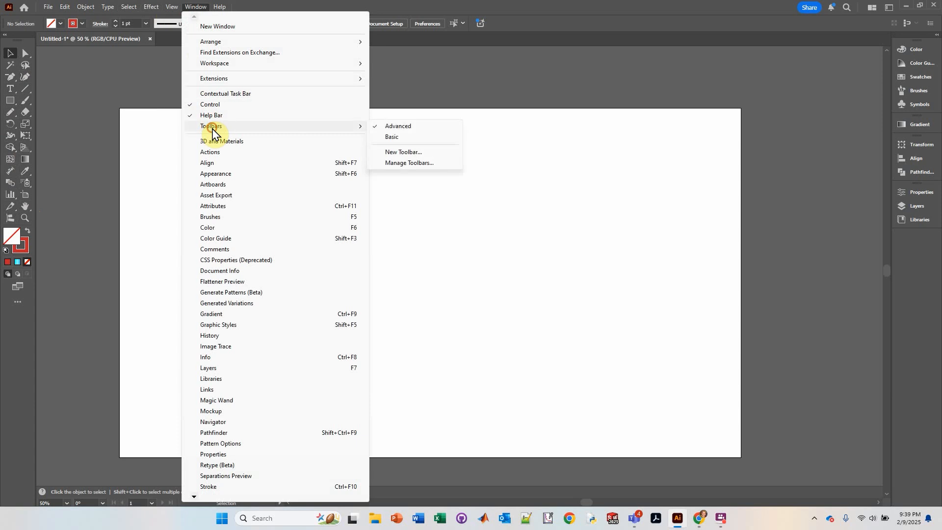
{"action": "left_click", "coordinate": [518, 16]}
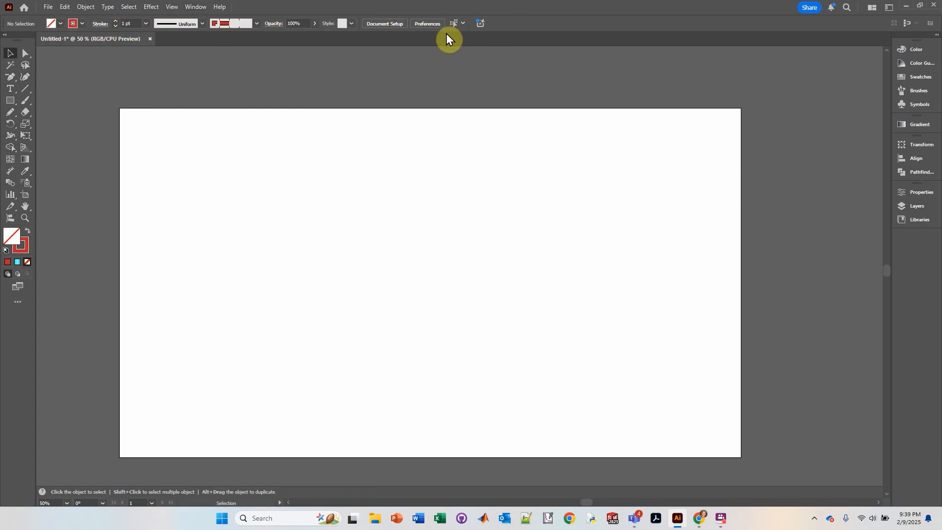
{"action": "left_click", "coordinate": [199, 7]}
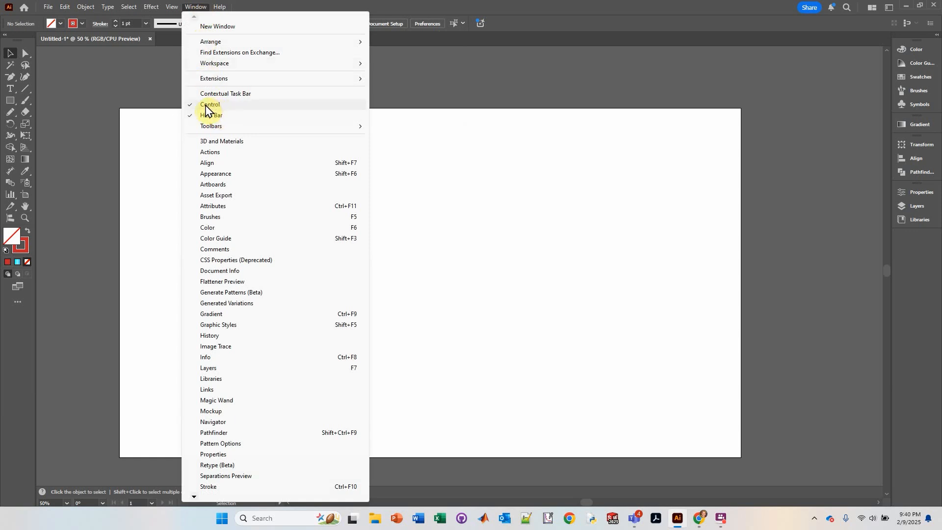
{"action": "left_click", "coordinate": [468, 15]}
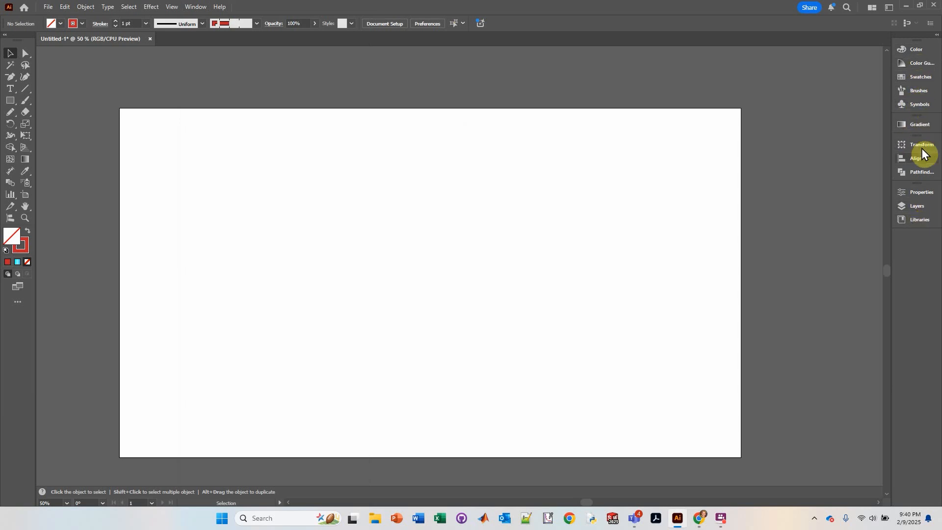
{"action": "left_click", "coordinate": [196, 8]}
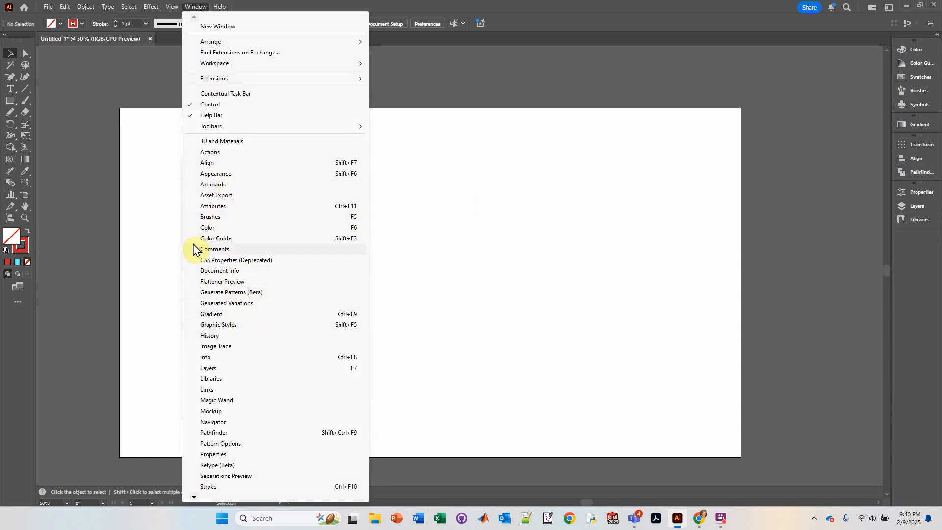
{"action": "left_click", "coordinate": [566, 11]}
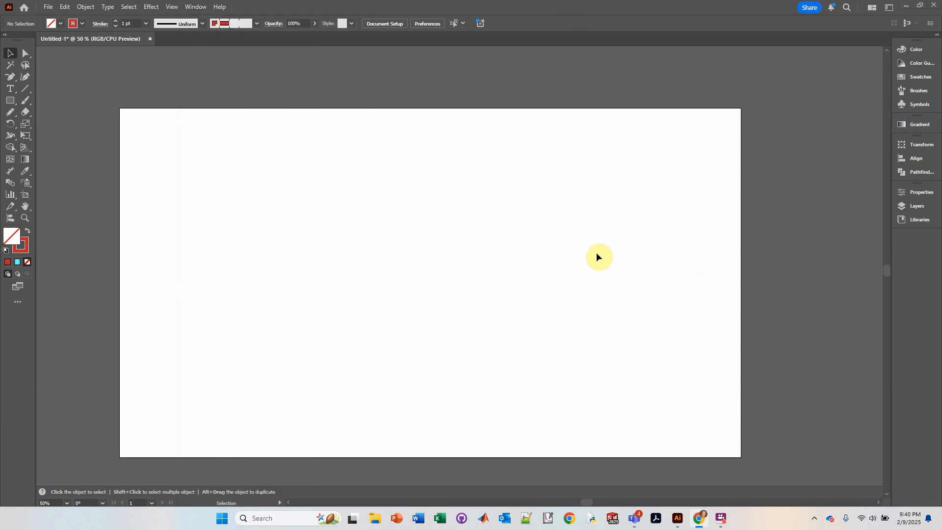
Step: Draw a rectangle about 849 by 421 px on the artboard and round its corners fully into a pill shape
{"action": "left_click", "coordinate": [10, 102]}
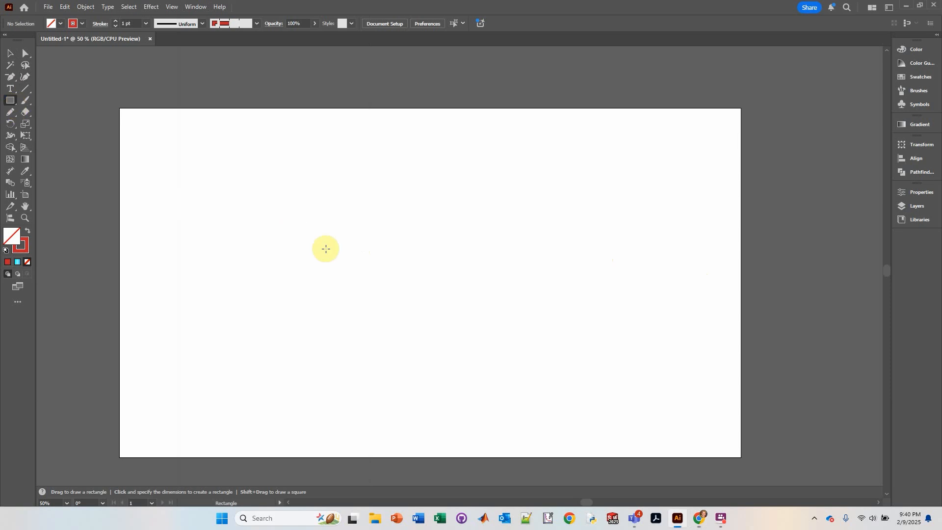
{"action": "left_click_drag", "start_coordinate": [196, 184], "coordinate": [471, 320]}
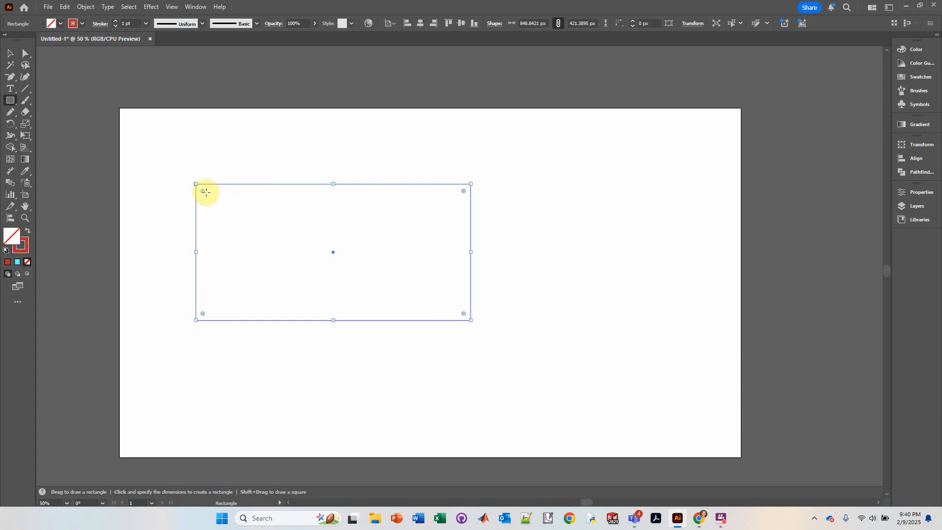
{"action": "left_click_drag", "start_coordinate": [203, 192], "coordinate": [293, 258]}
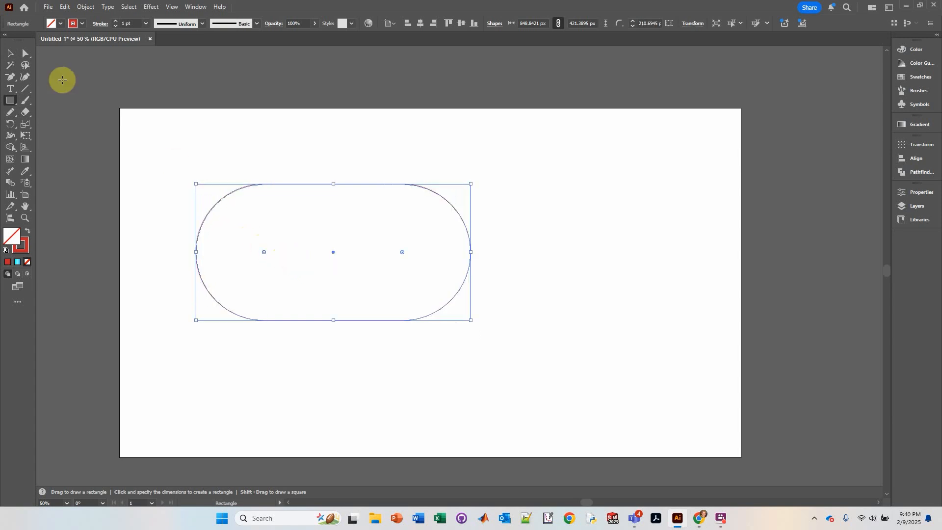
Step: Give the pill shape a black stroke with a weight of 4 pt
{"action": "left_click", "coordinate": [73, 23]}
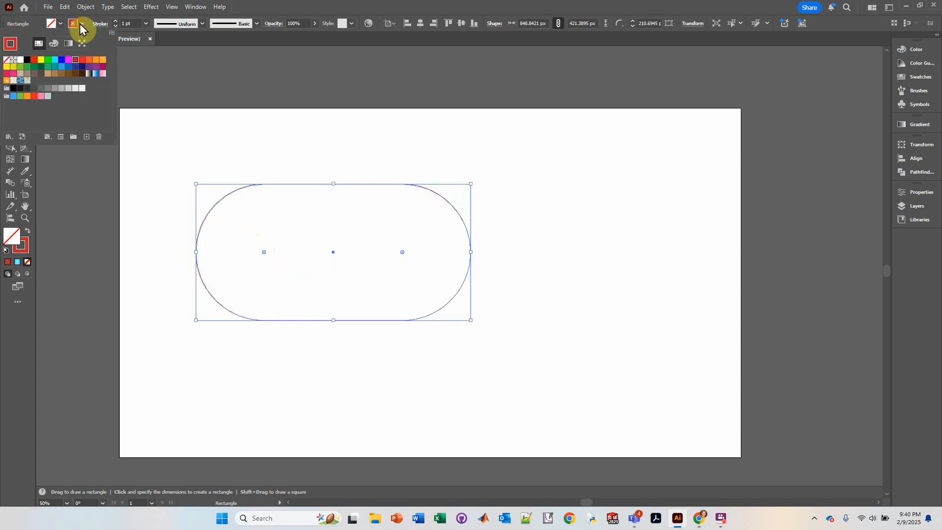
{"action": "left_click", "coordinate": [27, 59]}
{"action": "left_click", "coordinate": [115, 21]}
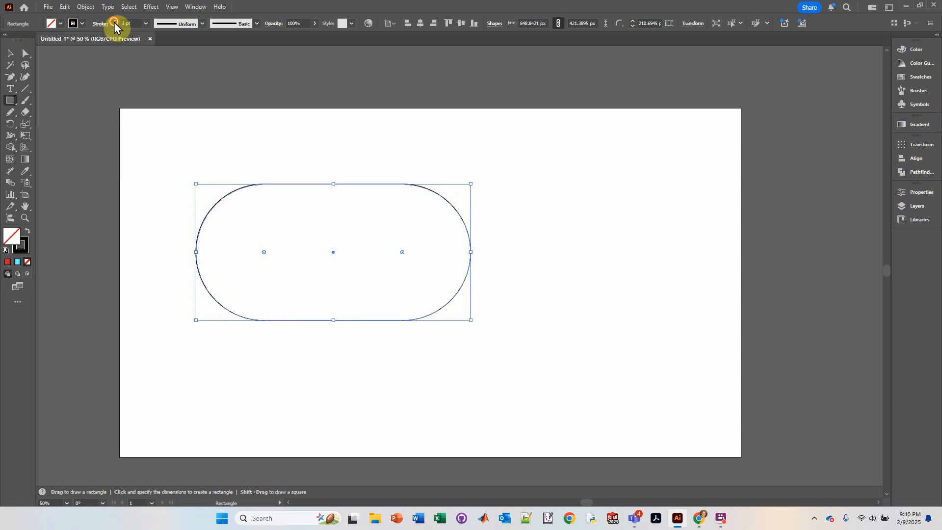
{"action": "left_click", "coordinate": [115, 21]}
{"action": "left_click", "coordinate": [115, 21]}
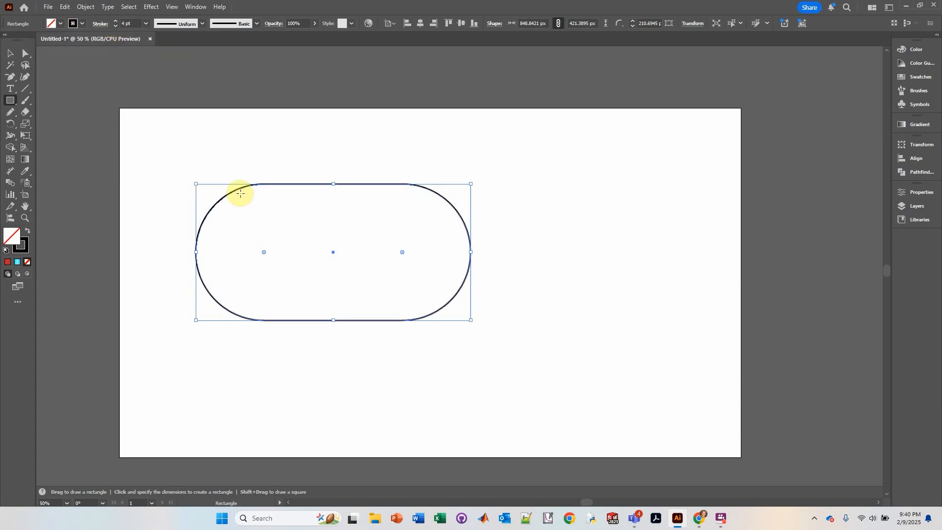
Step: Examine the stroke alignment options and how the stroke sits on the pill shape's path at high magnification
{"action": "left_click", "coordinate": [100, 25]}
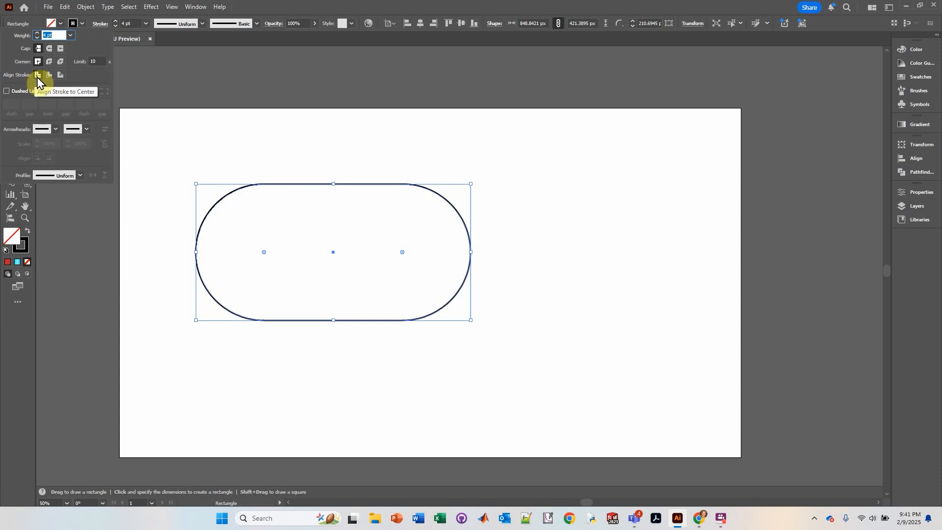
{"action": "left_click", "coordinate": [97, 26]}
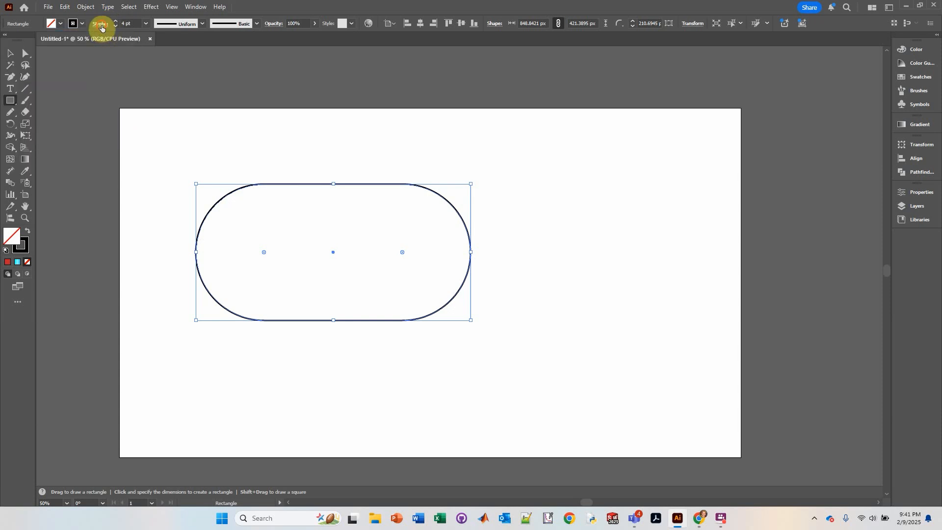
{"action": "left_click", "coordinate": [102, 26]}
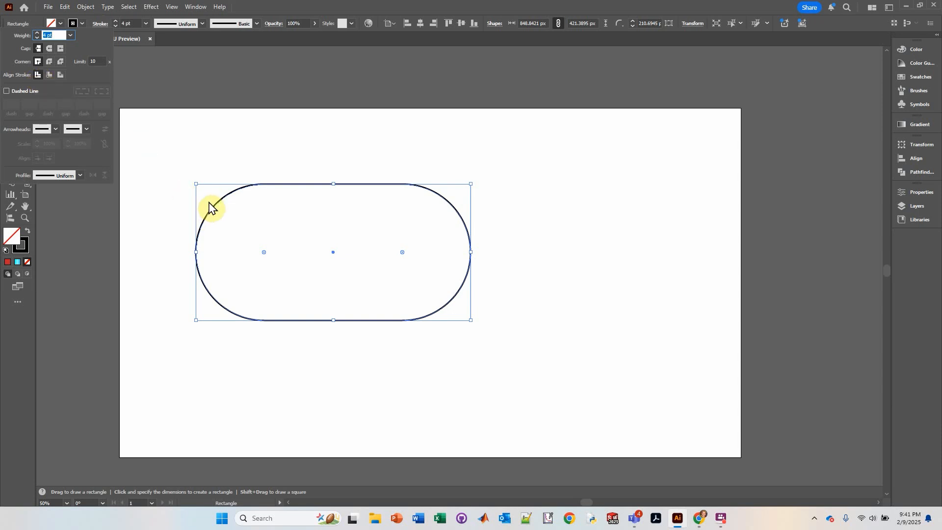
{"action": "left_click", "coordinate": [236, 153]}
{"action": "scroll", "coordinate": [227, 213], "scroll_direction": "up", "scroll_amount": 4}
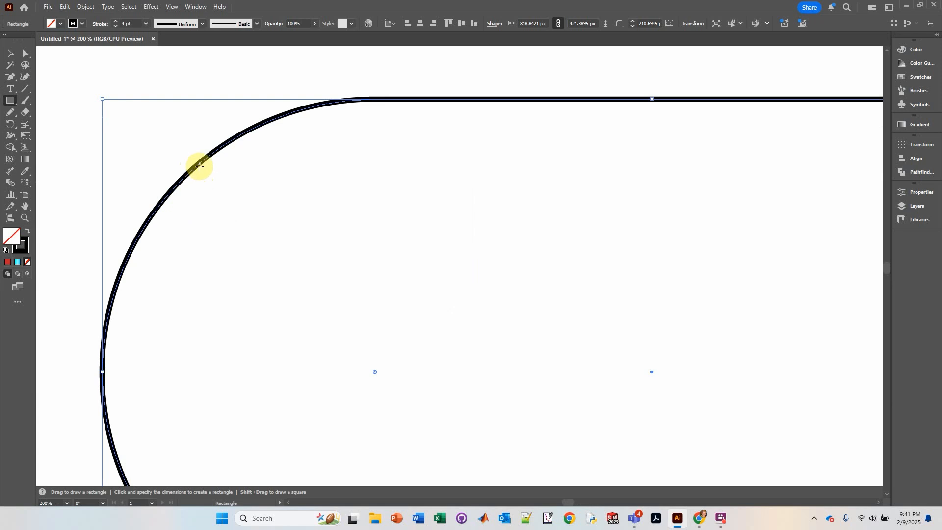
{"action": "scroll", "coordinate": [197, 167], "scroll_direction": "up", "scroll_amount": 4}
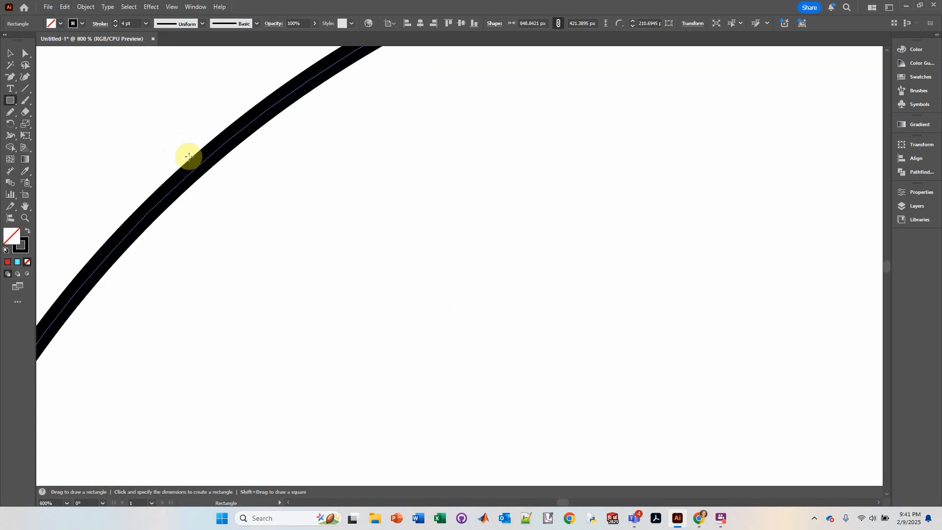
{"action": "left_click", "coordinate": [11, 53]}
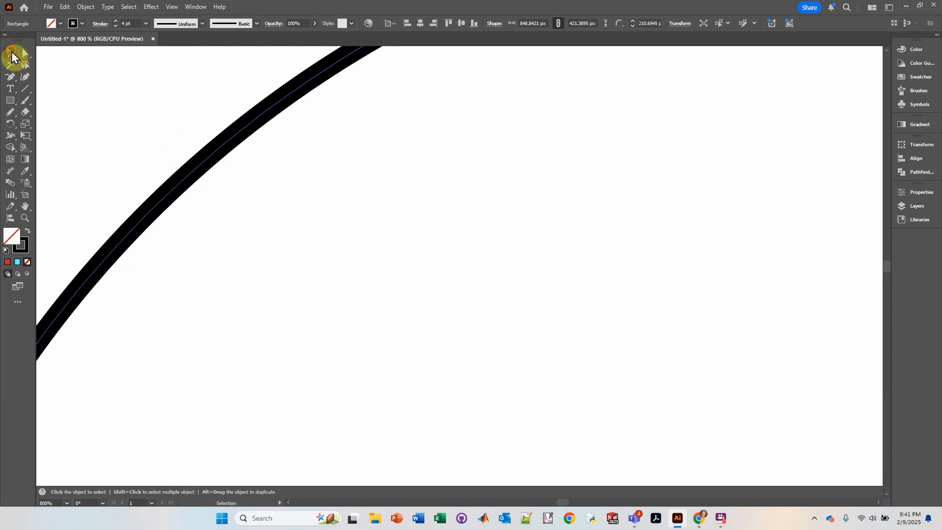
{"action": "key", "text": "ctrl+1"}
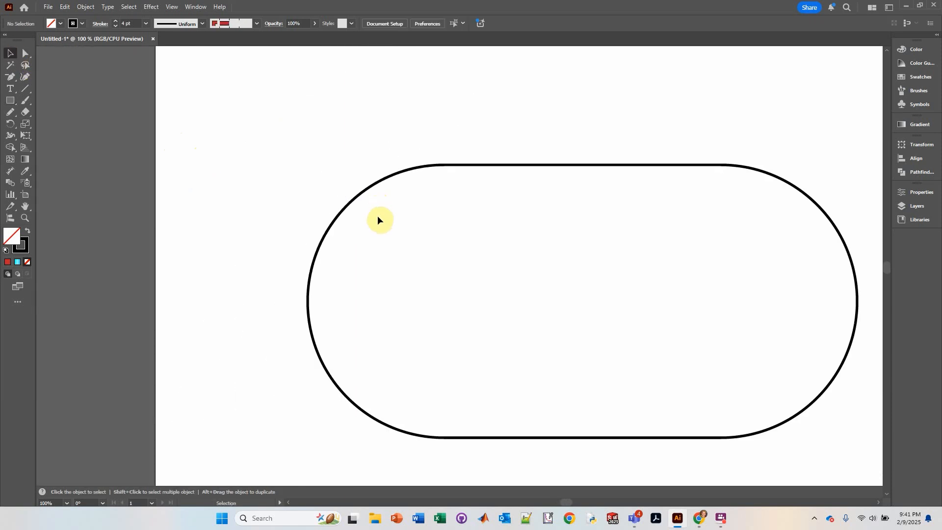
{"action": "left_click_drag", "start_coordinate": [465, 272], "coordinate": [366, 229]}
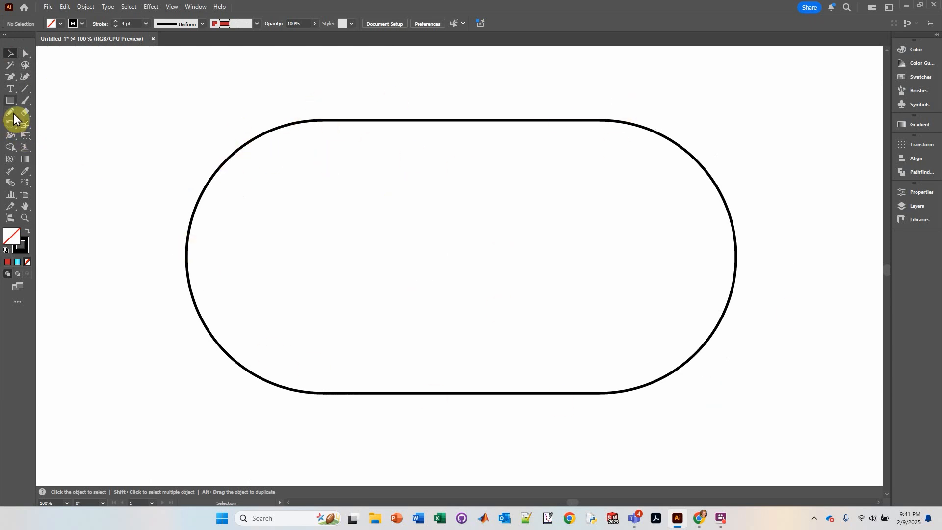
Step: Draw a circle about 421 px in diameter with the Ellipse tool, fitted into the left end of the pill shape
{"action": "left_click", "coordinate": [9, 101]}
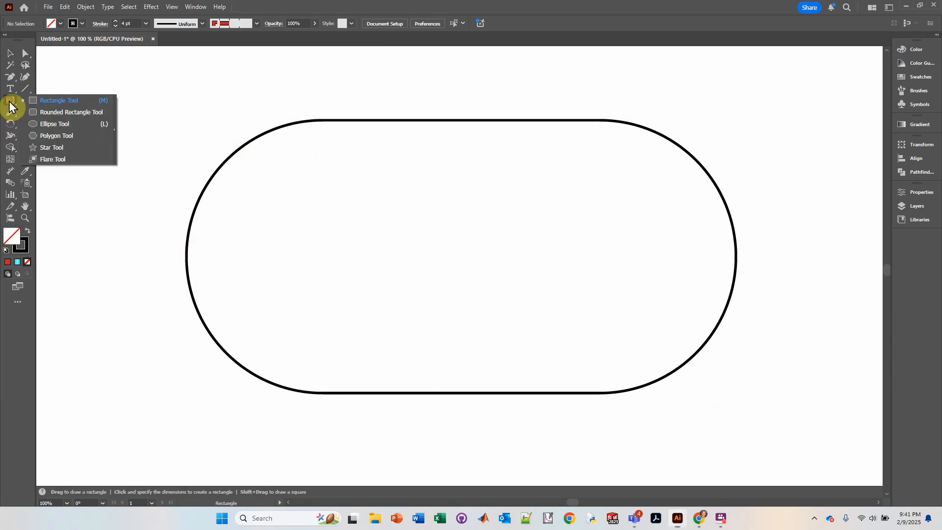
{"action": "left_click", "coordinate": [49, 124]}
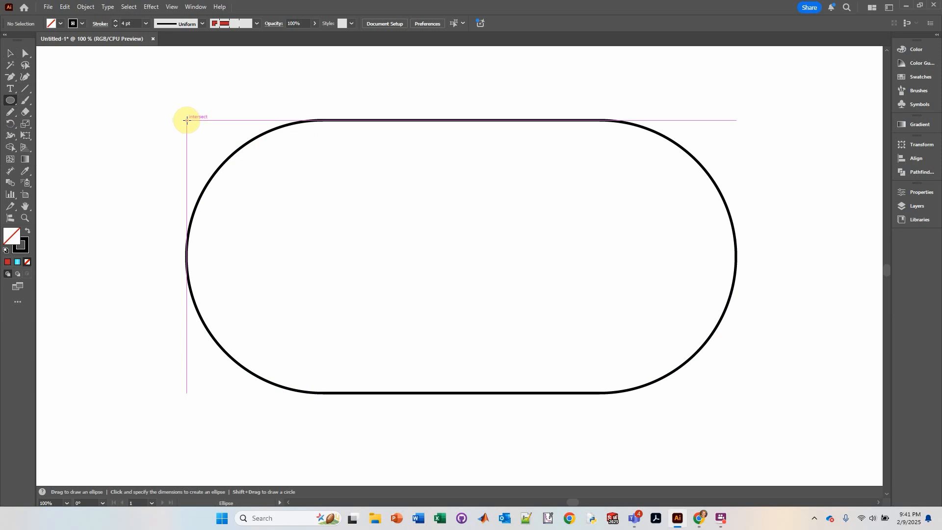
{"action": "mouse_move", "coordinate": [187, 120]}
{"action": "left_mouse_down"}
{"action": "mouse_move", "coordinate": [246, 164]}
{"action": "mouse_move", "coordinate": [430, 392]}
{"action": "left_mouse_up"}
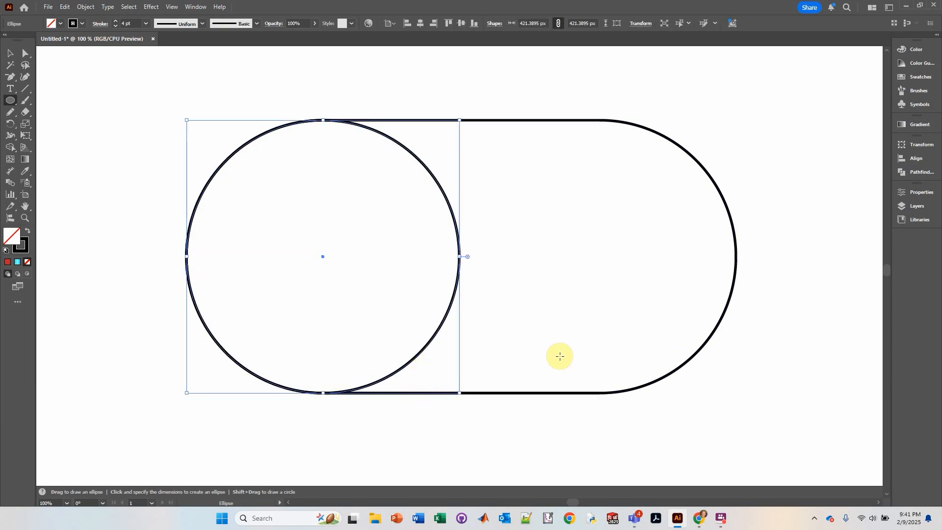
{"action": "left_click", "coordinate": [13, 56]}
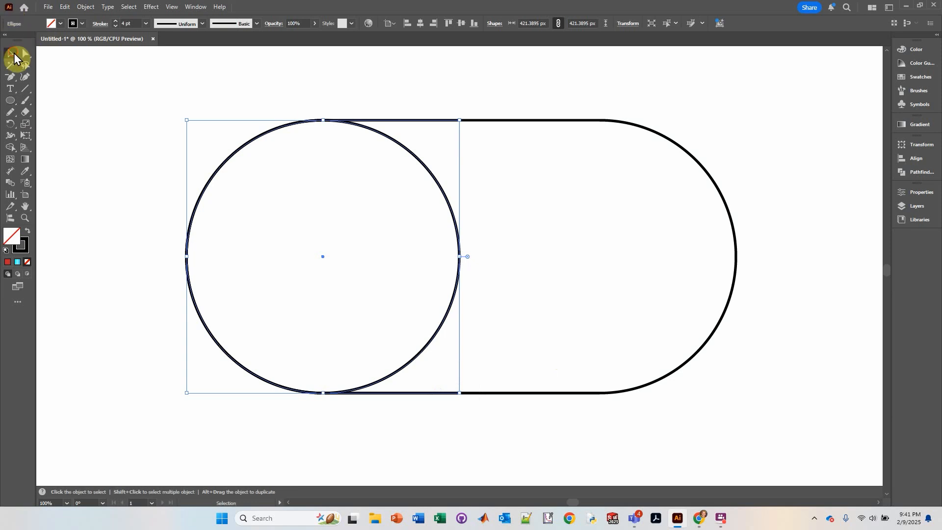
{"action": "left_click", "coordinate": [423, 83]}
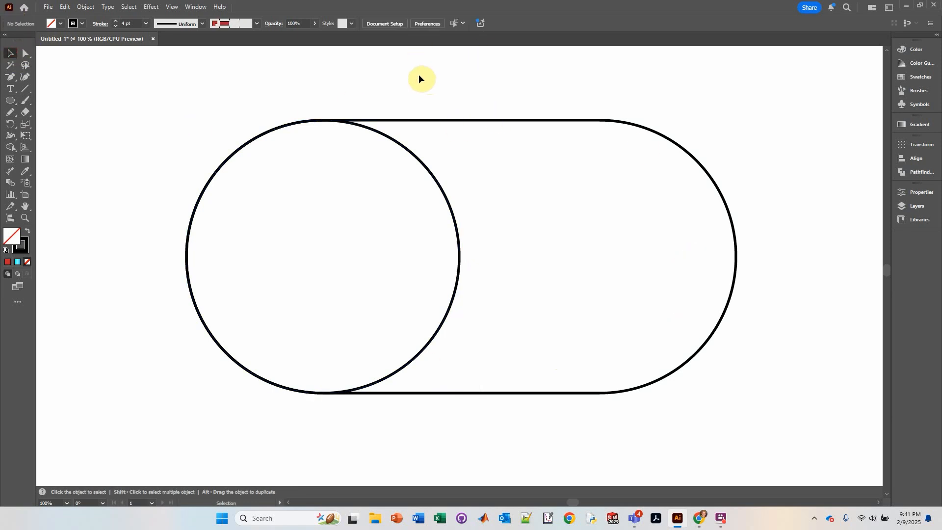
Step: Split the circle and pill shape into separate pieces with the Pathfinder Divide operation and ungroup the result
{"action": "left_click_drag", "start_coordinate": [207, 87], "coordinate": [693, 437]}
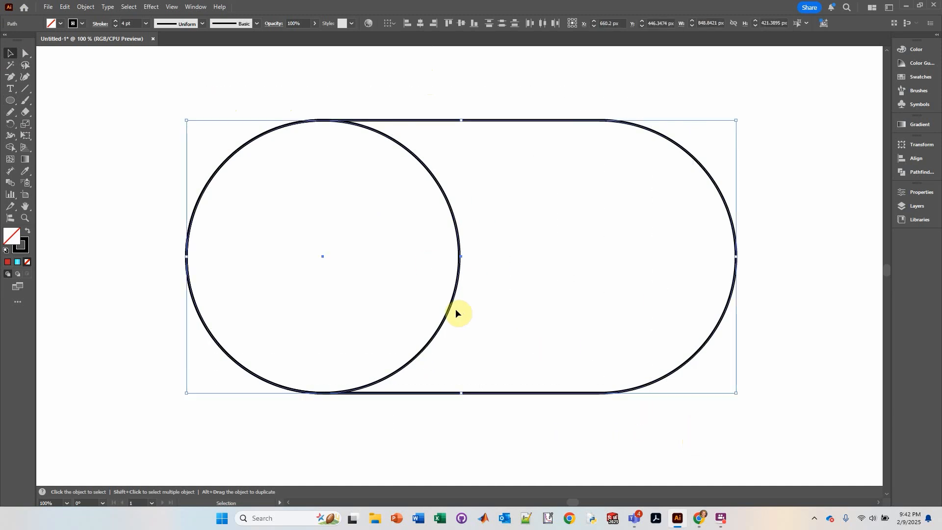
{"action": "left_click", "coordinate": [926, 173]}
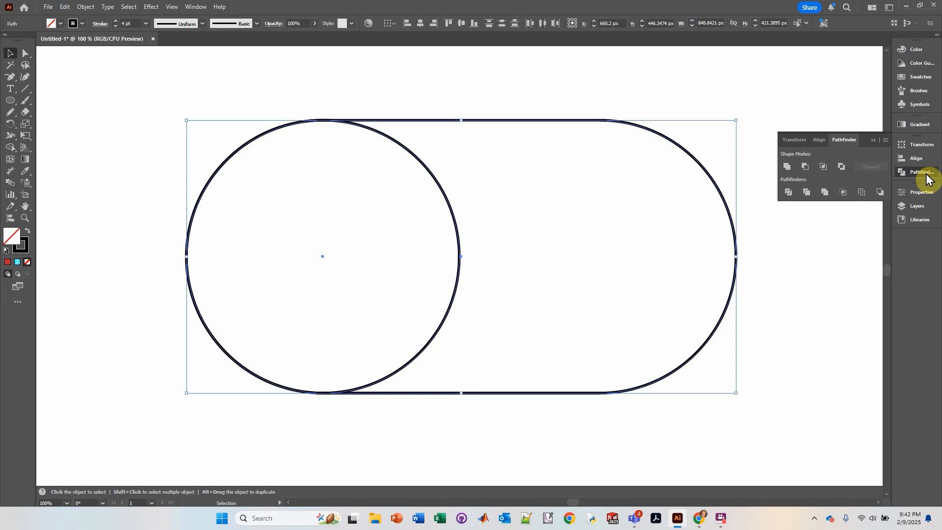
{"action": "left_click", "coordinate": [789, 193]}
{"action": "left_click", "coordinate": [449, 190]}
{"action": "left_click", "coordinate": [445, 197]}
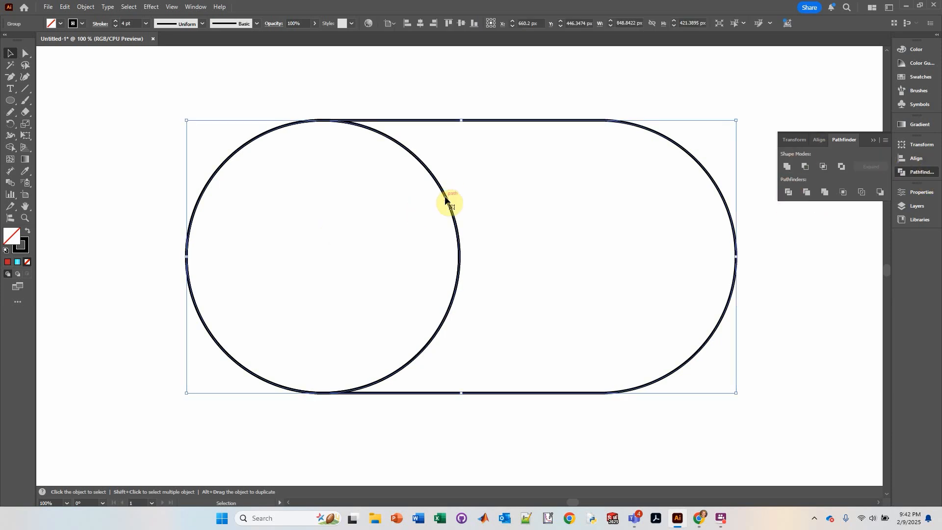
{"action": "right_click", "coordinate": [445, 197]}
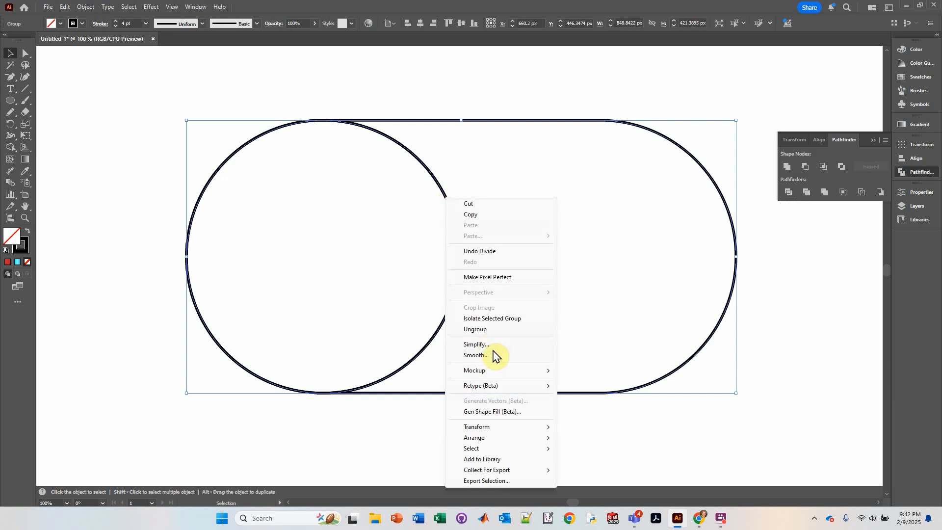
{"action": "left_click", "coordinate": [483, 329]}
{"action": "left_click", "coordinate": [118, 186]}
Step: Fill the piece of the pill shape to the right of the circle with orange
{"action": "left_click", "coordinate": [430, 182]}
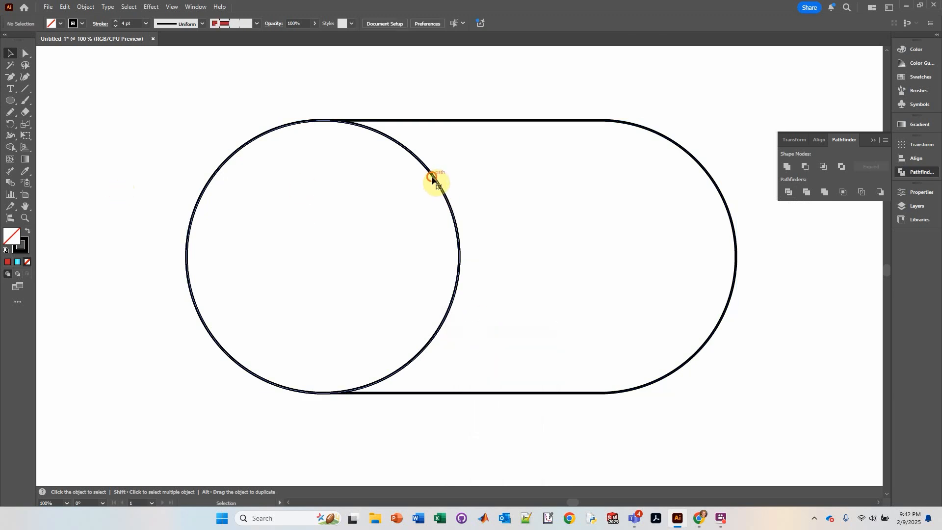
{"action": "left_click", "coordinate": [618, 123]}
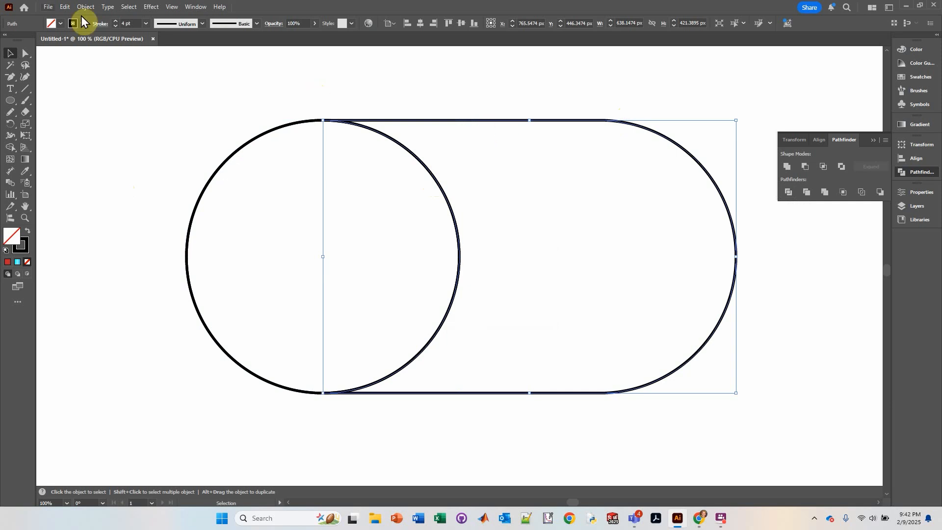
{"action": "left_click", "coordinate": [60, 23]}
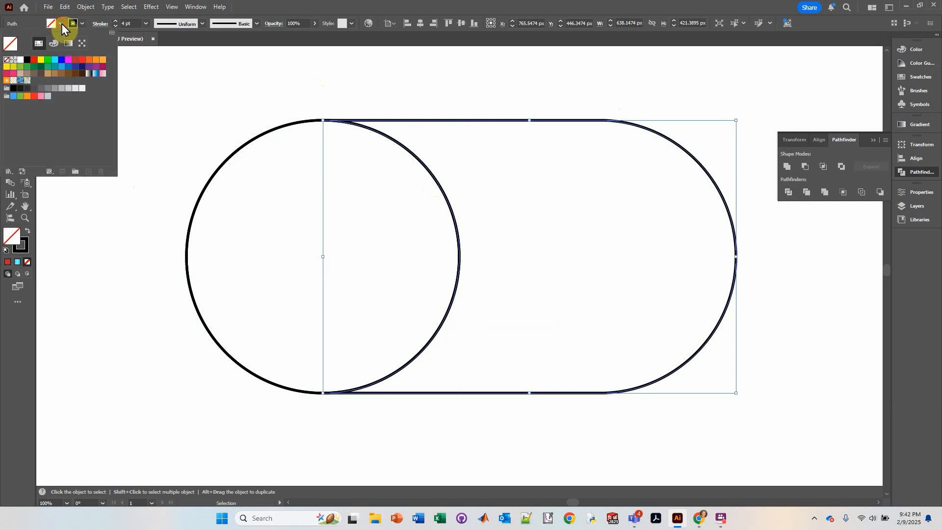
{"action": "left_click", "coordinate": [88, 61]}
{"action": "left_click", "coordinate": [95, 61]}
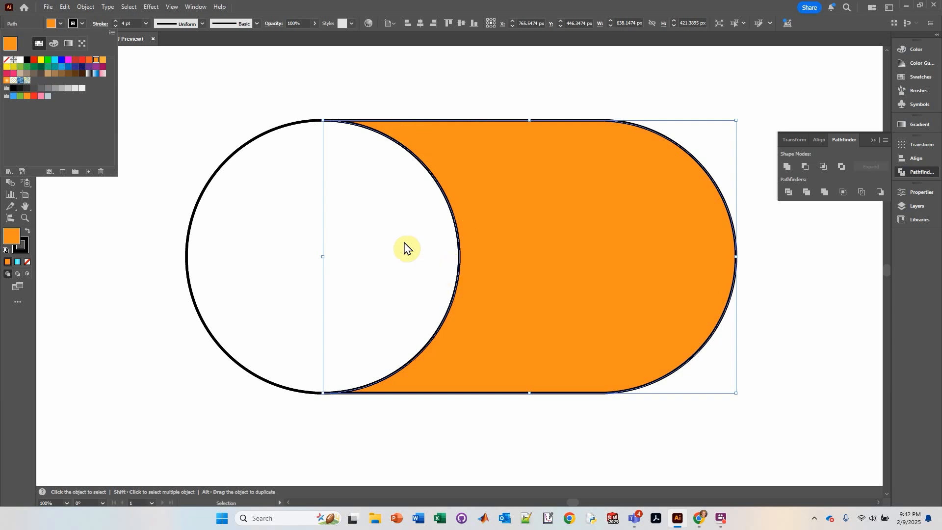
Step: Move the circle off the pill shape, down and to the left, and delete the two leftover arc pieces at the left end
{"action": "left_click", "coordinate": [273, 131]}
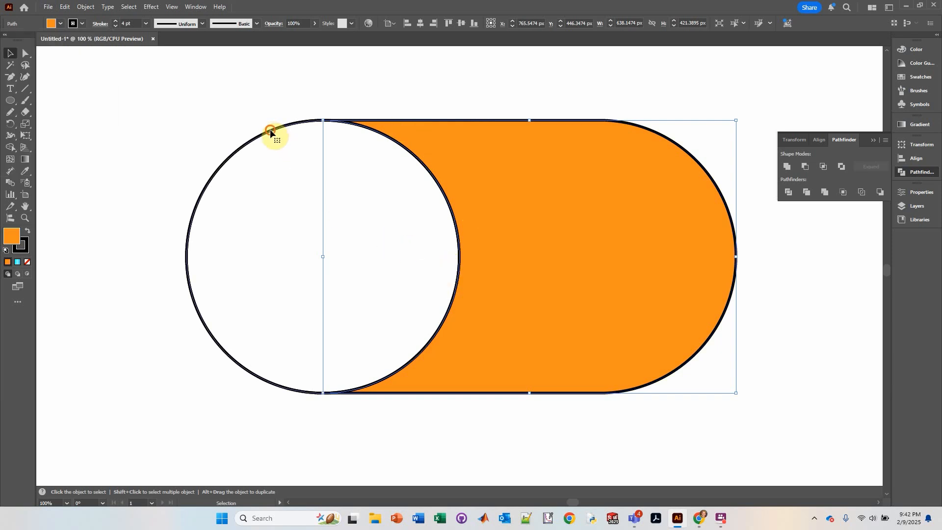
{"action": "left_click", "coordinate": [271, 131]}
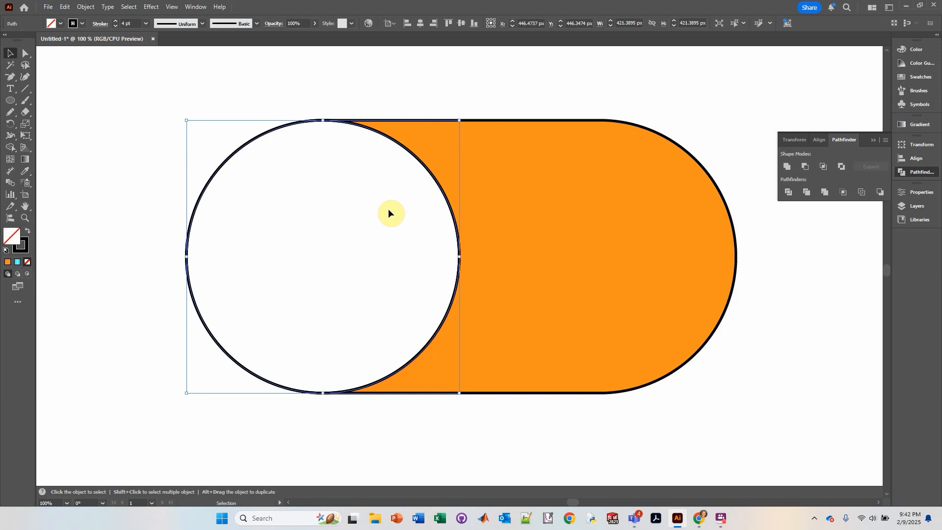
{"action": "left_click_drag", "start_coordinate": [351, 128], "coordinate": [191, 267]}
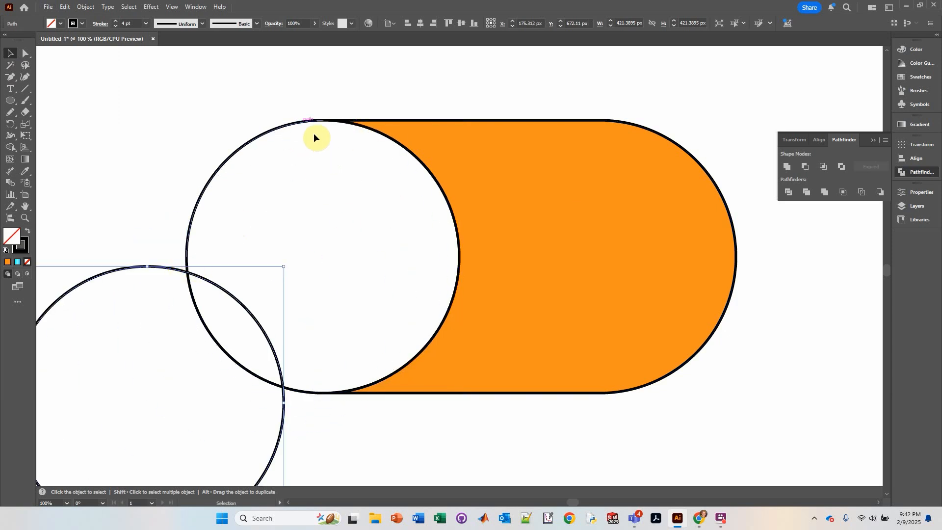
{"action": "left_click", "coordinate": [288, 125]}
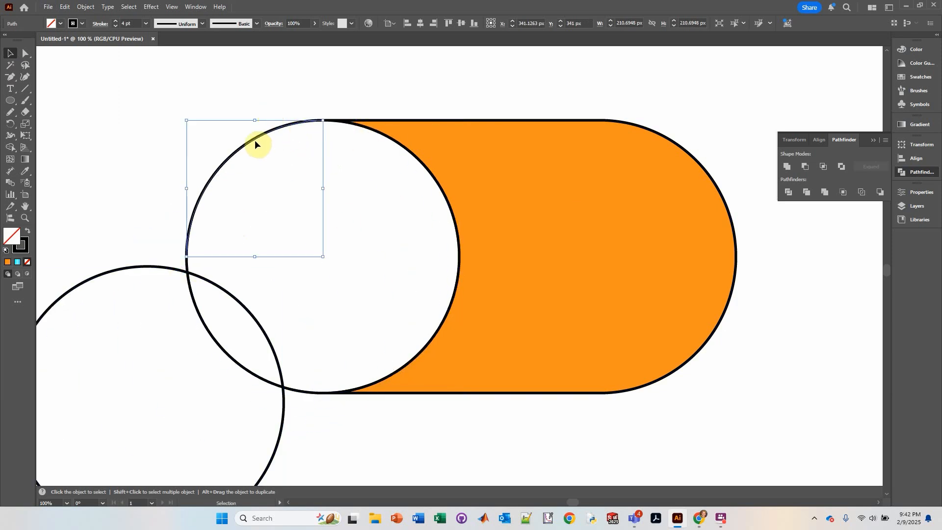
{"action": "key", "text": "Delete"}
{"action": "left_click", "coordinate": [249, 374]}
{"action": "key", "text": "Delete"}
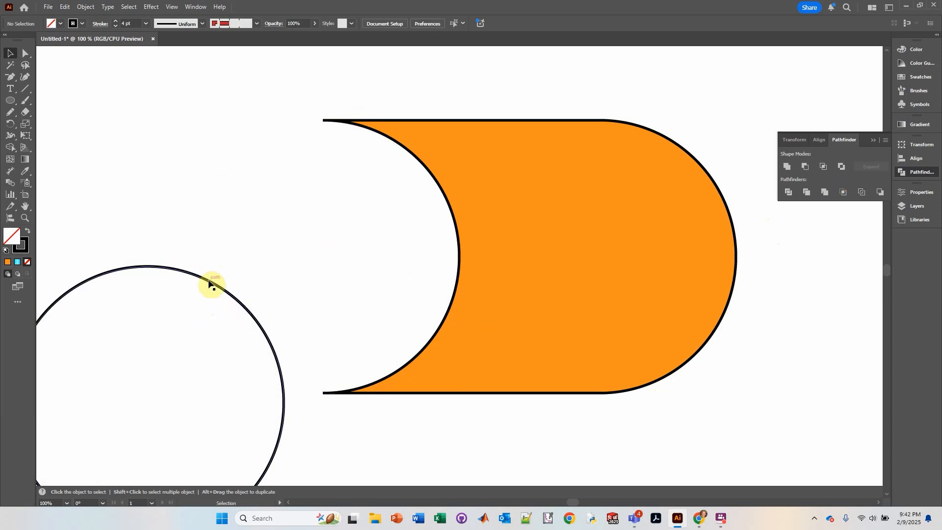
Step: Move the circle back so it fits exactly into the concave left end of the orange piece
{"action": "mouse_move", "coordinate": [209, 281]}
{"action": "left_mouse_down"}
{"action": "mouse_move", "coordinate": [322, 187]}
{"action": "mouse_move", "coordinate": [224, 277]}
{"action": "left_mouse_up"}
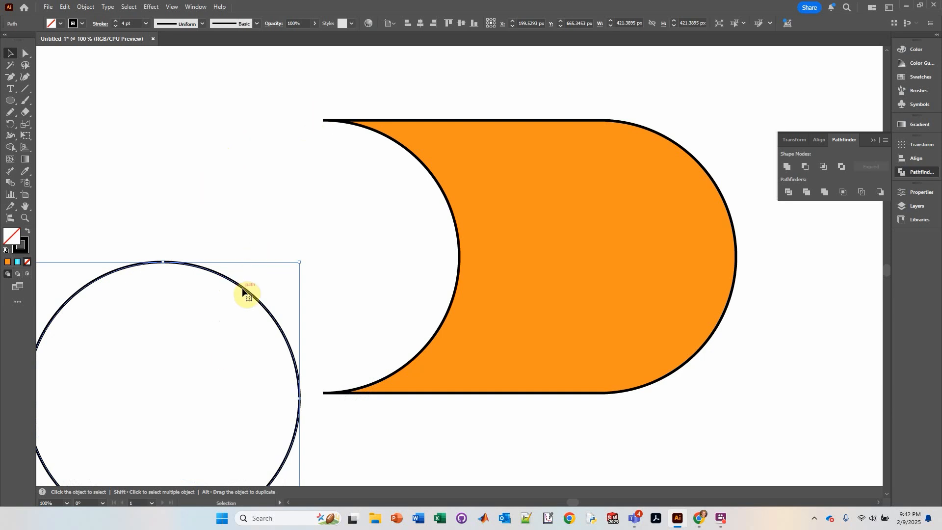
{"action": "left_click_drag", "start_coordinate": [252, 293], "coordinate": [300, 153]}
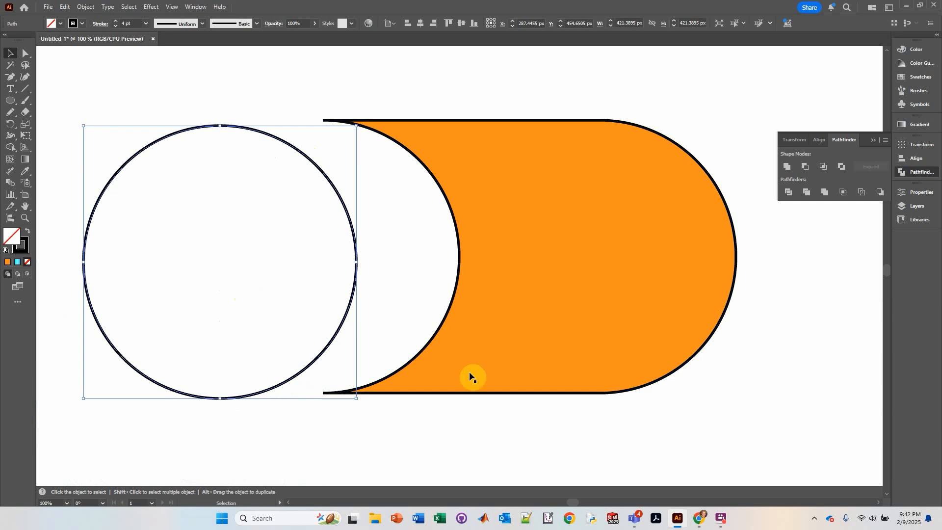
{"action": "left_click_drag", "start_coordinate": [343, 184], "coordinate": [429, 170]}
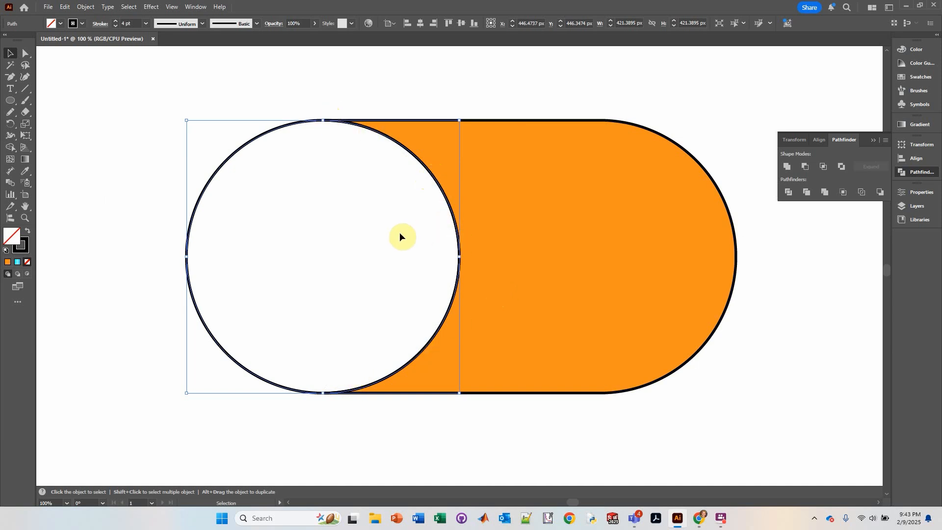
Step: Fill the circle with the orange piece's color using the Eyedropper, and deselect everything
{"action": "key", "text": "i"}
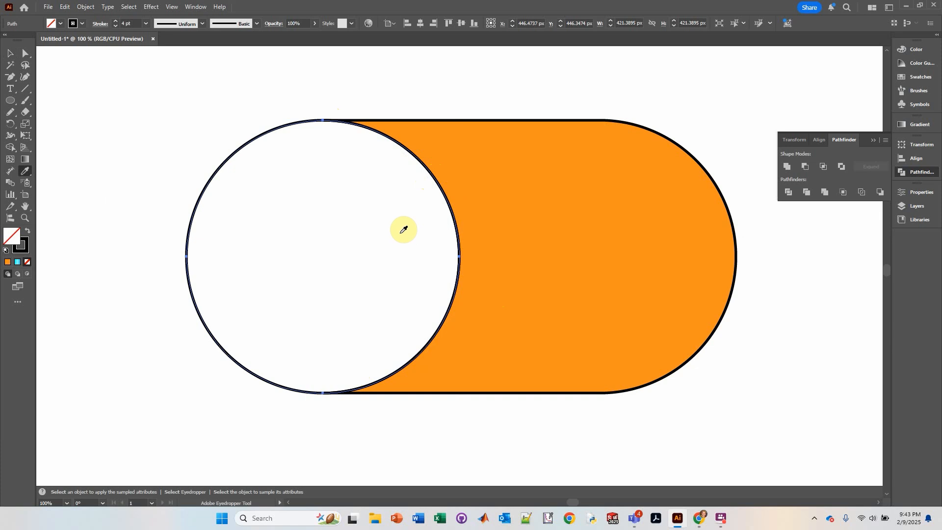
{"action": "left_click", "coordinate": [565, 183]}
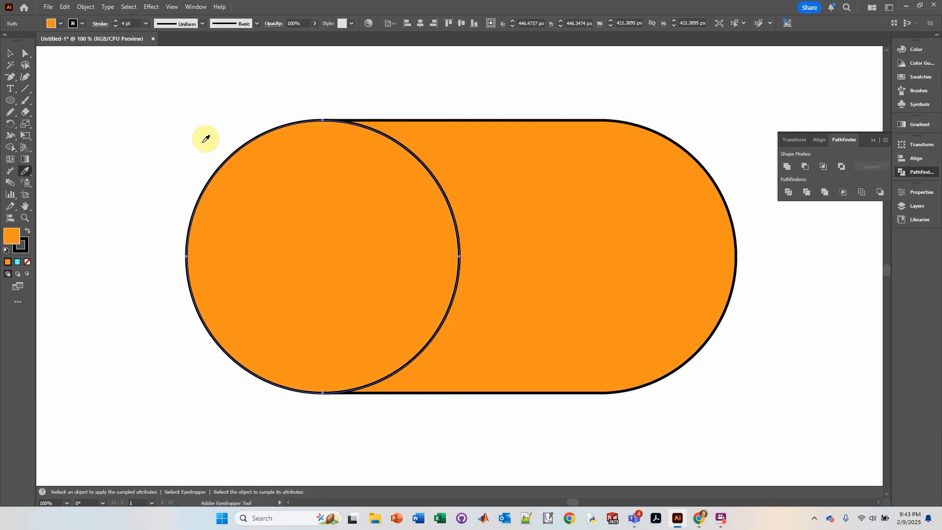
{"action": "left_click", "coordinate": [11, 53]}
{"action": "left_click", "coordinate": [142, 87]}
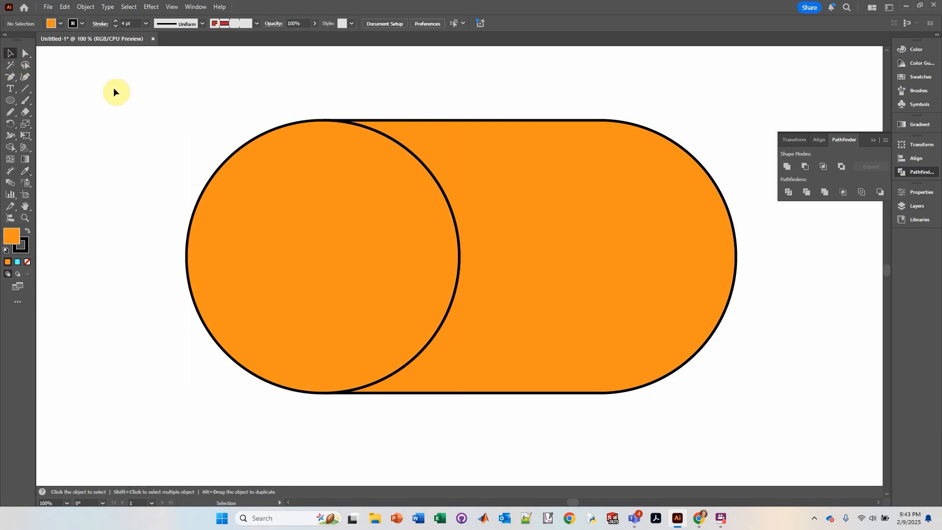
Step: Duplicate the whole cylinder and place the copy up and to the left of the original, with a vertical gap of about 76 px
{"action": "left_click_drag", "start_coordinate": [163, 76], "coordinate": [658, 428]}
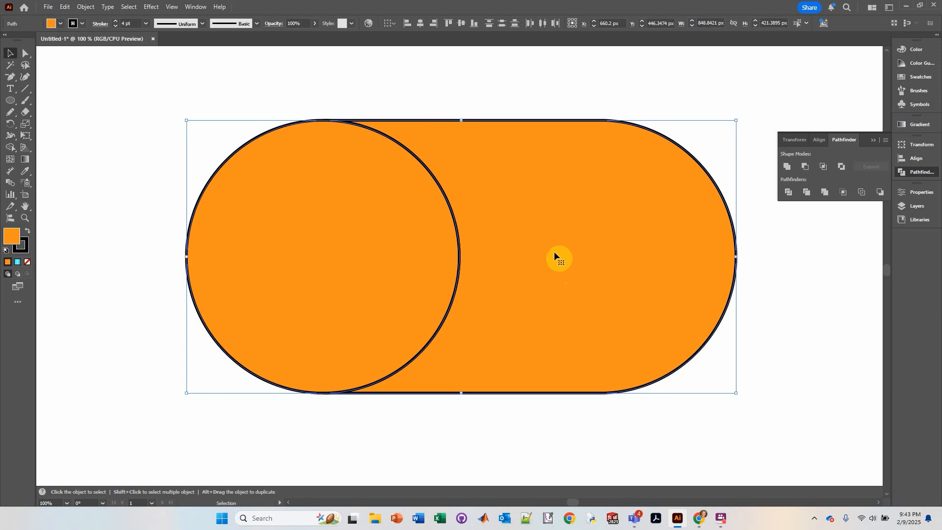
{"action": "left_click_drag", "start_coordinate": [241, 77], "coordinate": [582, 323]}
{"action": "left_click", "coordinate": [248, 81]}
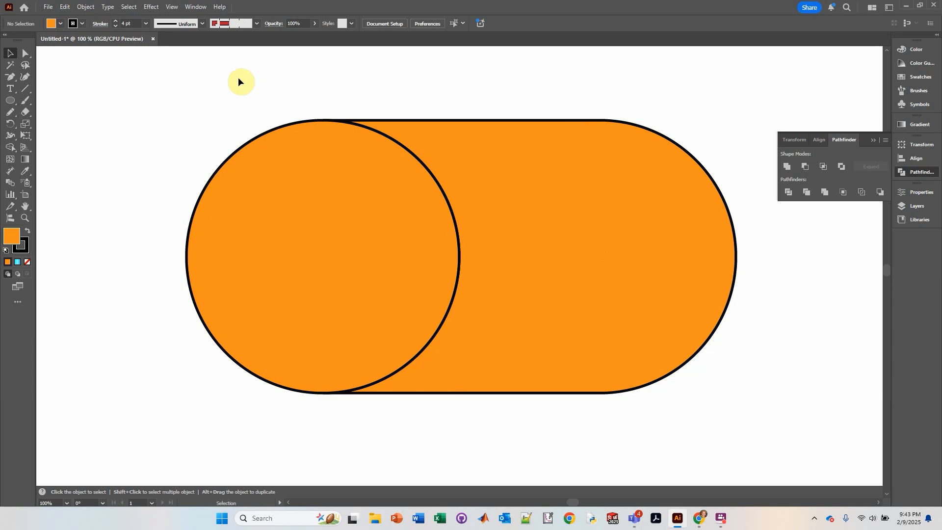
{"action": "left_click_drag", "start_coordinate": [237, 79], "coordinate": [260, 109]}
{"action": "left_click_drag", "start_coordinate": [379, 169], "coordinate": [564, 275]}
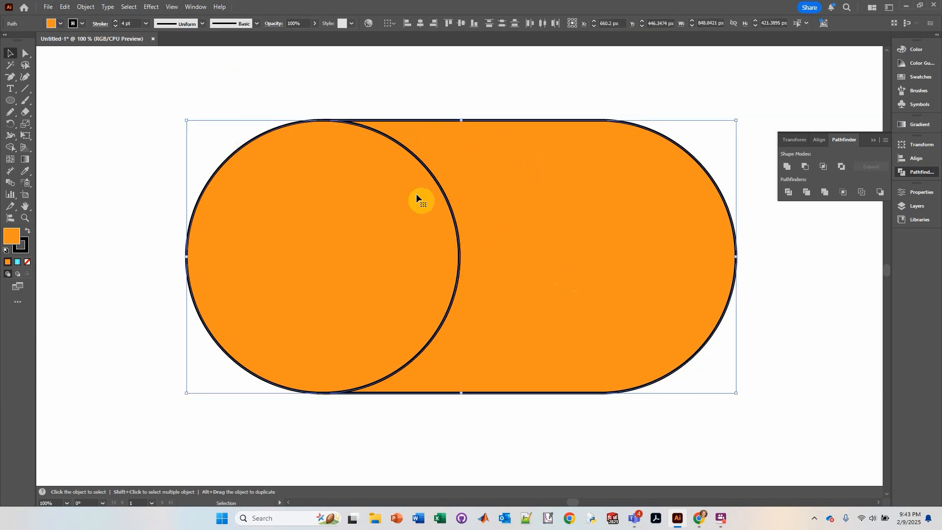
{"action": "scroll", "coordinate": [525, 255], "scroll_direction": "up", "scroll_amount": 2}
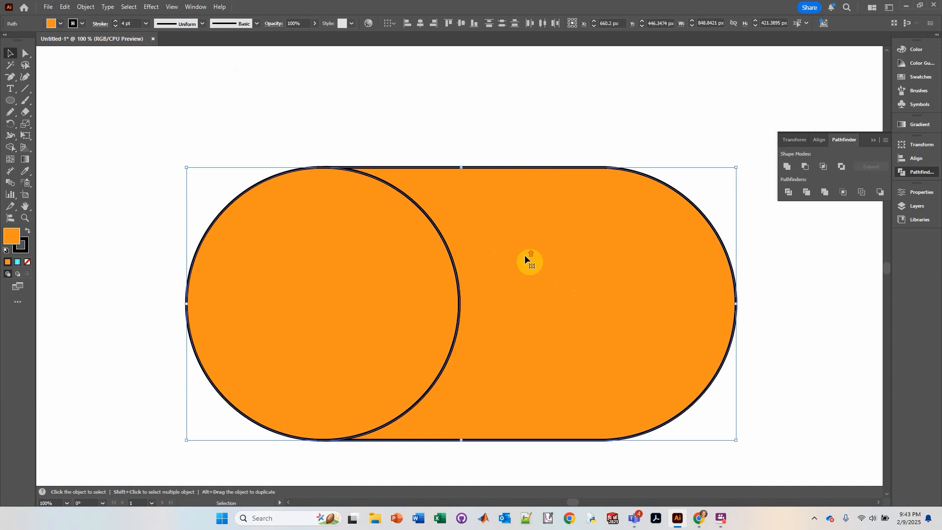
{"action": "left_click_drag", "start_coordinate": [574, 316], "coordinate": [425, 71]}
{"action": "scroll", "coordinate": [412, 147], "scroll_direction": "up", "scroll_amount": 5}
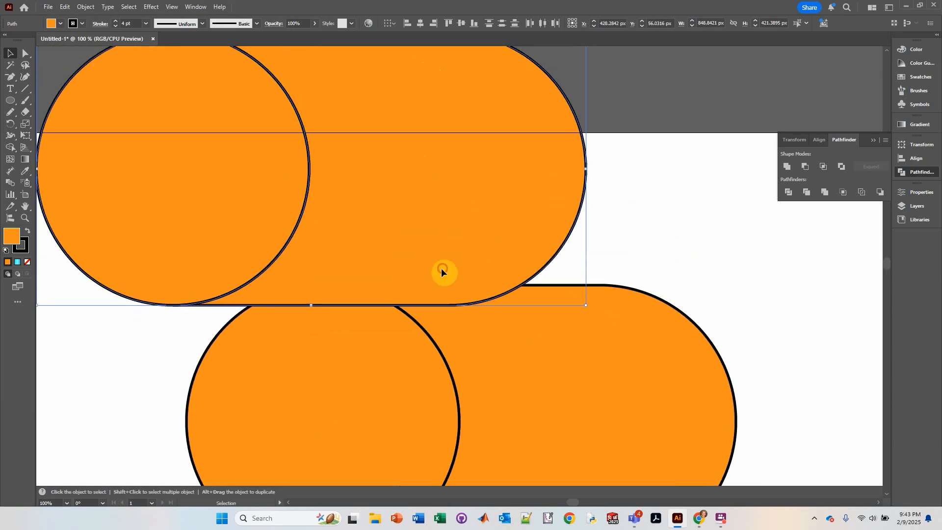
{"action": "left_click_drag", "start_coordinate": [442, 270], "coordinate": [450, 204]}
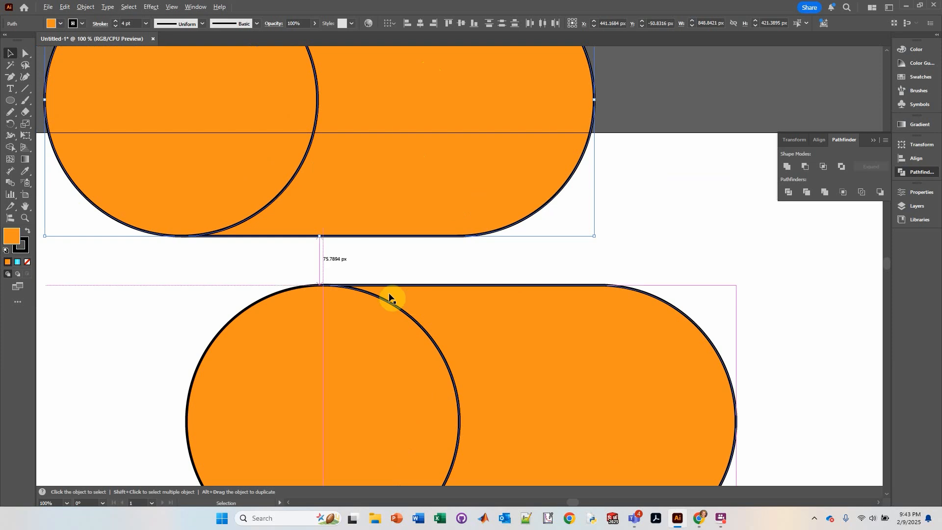
Step: Shorten the copied cylinder by shifting only its right-end anchor points left until the side piece is about 255 px wide
{"action": "scroll", "coordinate": [391, 296], "scroll_direction": "down", "scroll_amount": 1, "text": "alt"}
{"action": "scroll", "coordinate": [393, 272], "scroll_direction": "up", "scroll_amount": 1, "text": "alt"}
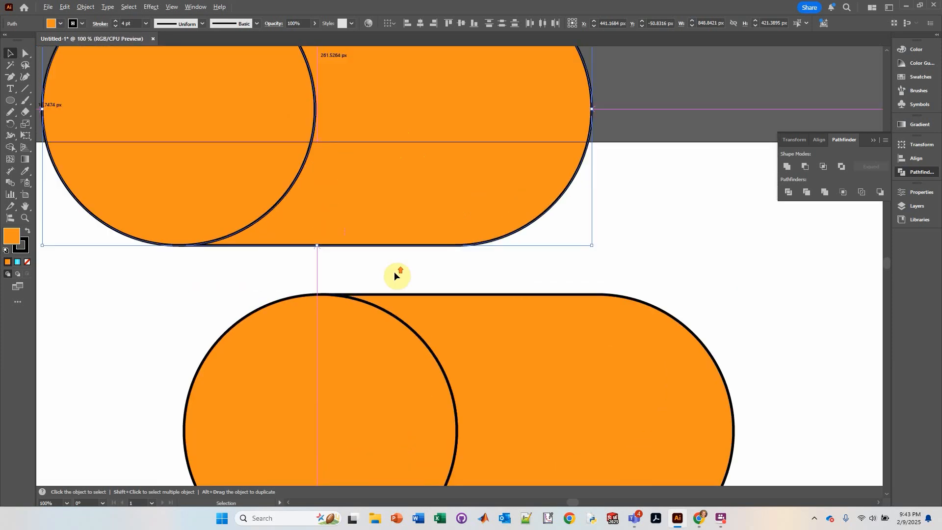
{"action": "scroll", "coordinate": [394, 272], "scroll_direction": "down", "scroll_amount": 1, "text": "alt"}
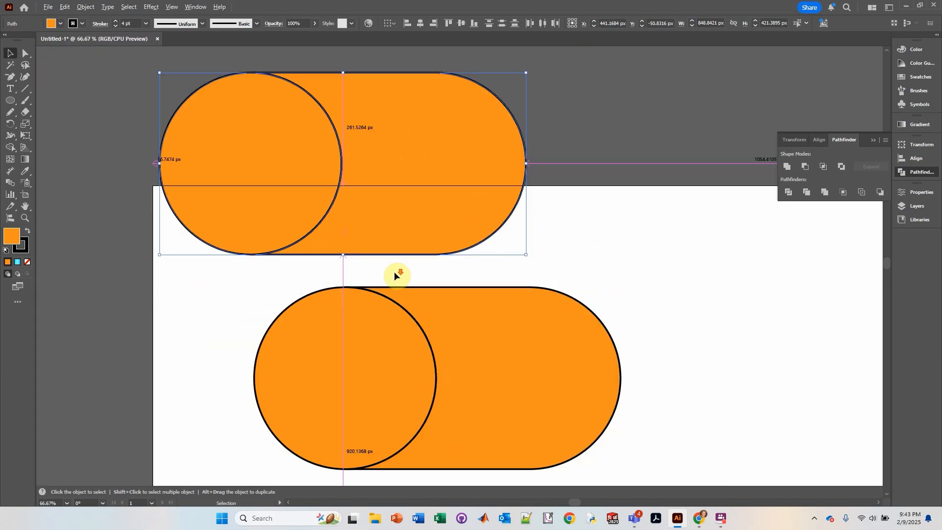
{"action": "left_click", "coordinate": [27, 53]}
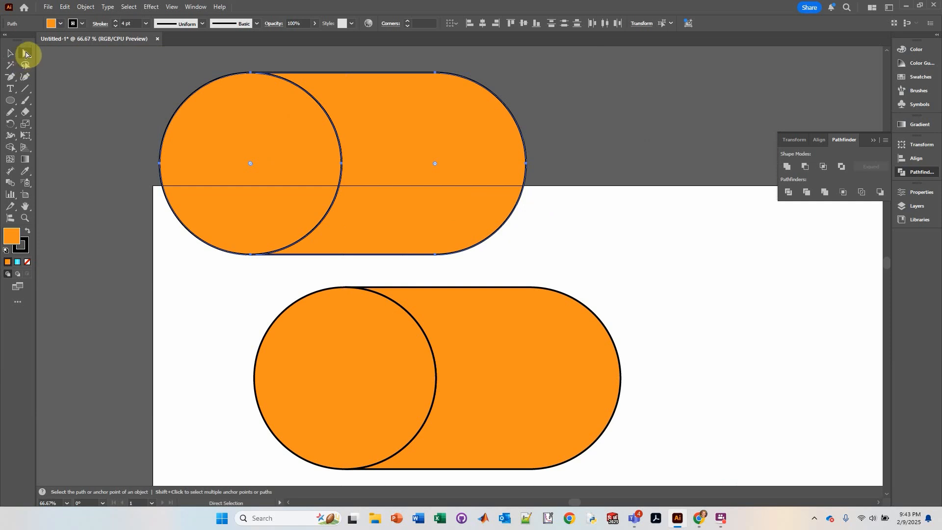
{"action": "left_click_drag", "start_coordinate": [411, 52], "coordinate": [597, 270]}
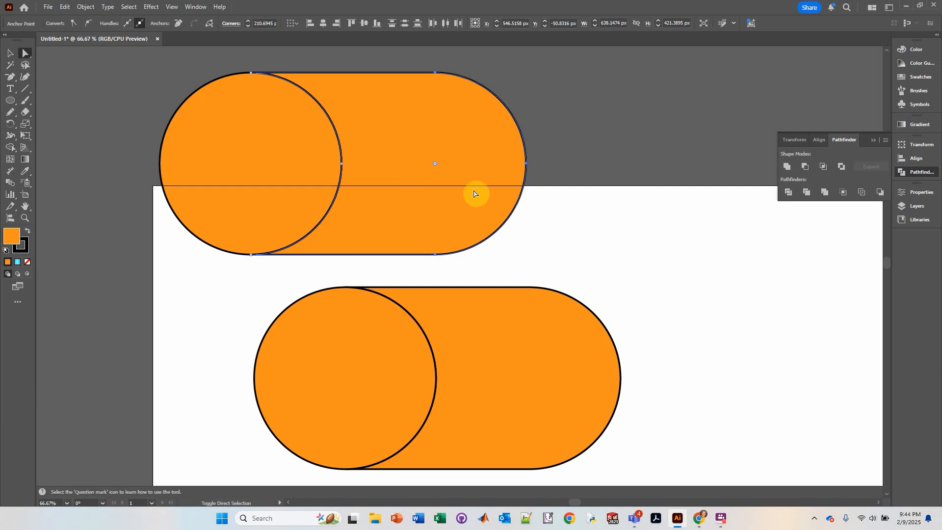
{"action": "key", "text": "Left"}
{"action": "key", "text": "Left"}
{"action": "key", "text": "Left"}
{"action": "key", "text": "Left"}
{"action": "key", "text": "Left"}
{"action": "key", "text": "Left"}
{"action": "key", "text": "Left"}
{"action": "key", "text": "Left"}
{"action": "key", "text": "Left"}
{"action": "key", "text": "Left"}
{"action": "key", "text": "Left"}
{"action": "key", "text": "Left"}
{"action": "key", "text": "Left"}
{"action": "key", "text": "Left"}
{"action": "key", "text": "Left"}
{"action": "key", "text": "Left"}
{"action": "key", "text": "Left"}
{"action": "key", "text": "Left"}
{"action": "key", "text": "Left"}
{"action": "key", "text": "Left"}
{"action": "key", "text": "Left"}
{"action": "key", "text": "Left"}
{"action": "key", "text": "Left"}
{"action": "key", "text": "Left"}
{"action": "key", "text": "Left"}
{"action": "key", "text": "Left"}
{"action": "key", "text": "Left"}
{"action": "key", "text": "Left"}
{"action": "key", "text": "Left"}
{"action": "key", "text": "Left"}
{"action": "key", "text": "Left"}
{"action": "key", "text": "Left"}
{"action": "key", "text": "Left"}
{"action": "key", "text": "Left"}
{"action": "key", "text": "Left"}
{"action": "key", "text": "Left"}
{"action": "key", "text": "Left"}
{"action": "key", "text": "Left"}
{"action": "key", "text": "Left"}
{"action": "key", "text": "Left"}
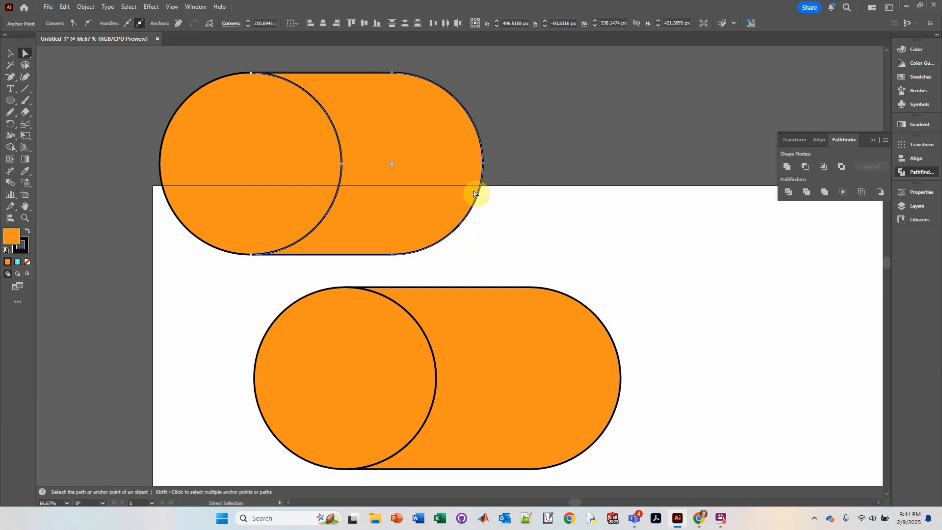
{"action": "key", "text": "Left"}
{"action": "key", "text": "Left"}
{"action": "key", "text": "Left"}
{"action": "key", "text": "Left"}
{"action": "key", "text": "Left"}
{"action": "key", "text": "Left"}
{"action": "key", "text": "Left"}
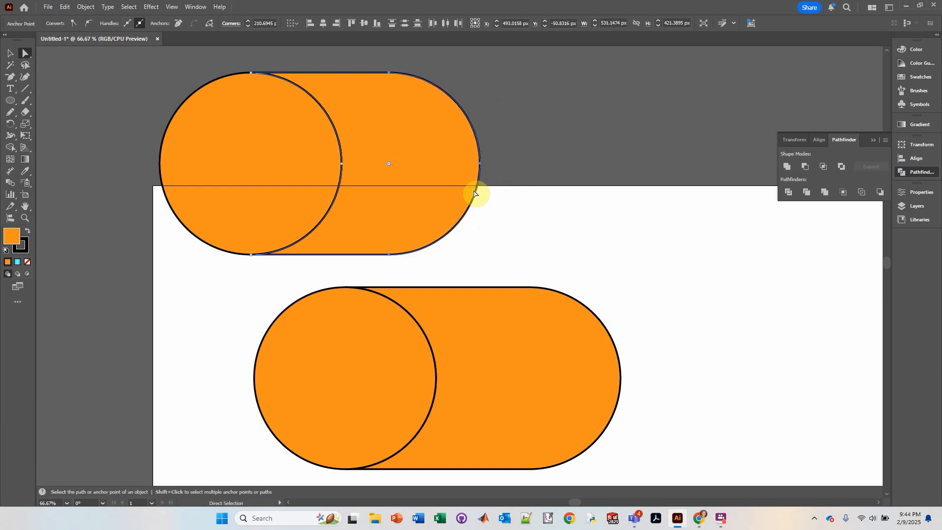
{"action": "key", "text": "Left"}
{"action": "key", "text": "Left"}
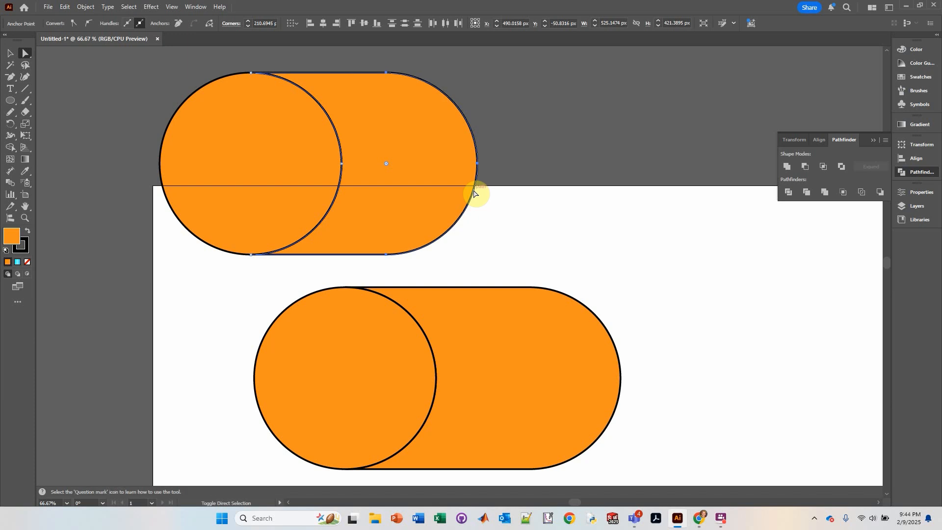
{"action": "key", "text": "shift+Left"}
{"action": "key", "text": "shift+Left"}
{"action": "key", "text": "shift+Left"}
{"action": "key", "text": "shift+Left"}
{"action": "key", "text": "shift+Left"}
{"action": "key", "text": "shift+Left"}
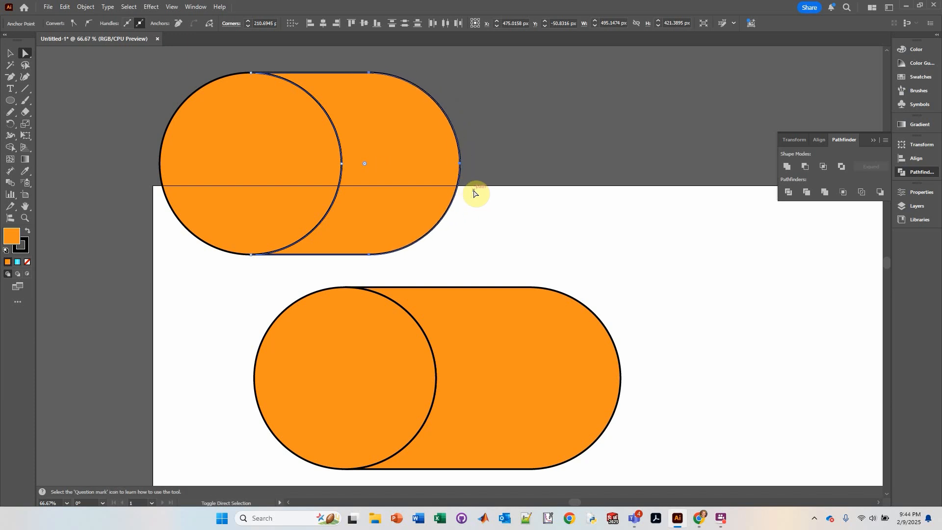
{"action": "key", "text": "shift+Left"}
{"action": "key", "text": "shift+Left"}
{"action": "key", "text": "shift+Left"}
{"action": "key", "text": "shift+Left"}
{"action": "key", "text": "shift+Left"}
{"action": "key", "text": "shift+Left"}
{"action": "key", "text": "shift+Left"}
{"action": "key", "text": "shift+Left"}
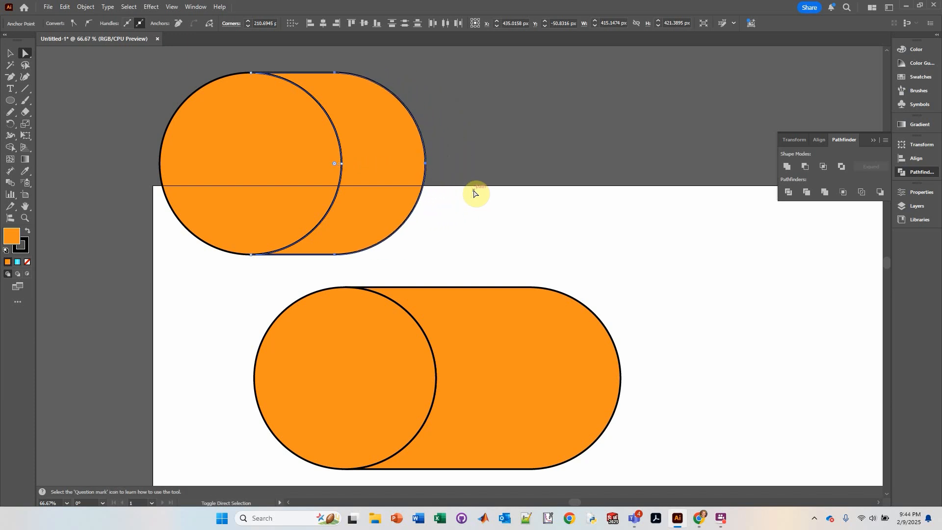
{"action": "key", "text": "shift+Left"}
{"action": "key", "text": "shift+Left"}
{"action": "key", "text": "shift+Left"}
{"action": "key", "text": "shift+Left"}
{"action": "key", "text": "shift+Left"}
{"action": "key", "text": "shift+Left"}
{"action": "key", "text": "shift+Left"}
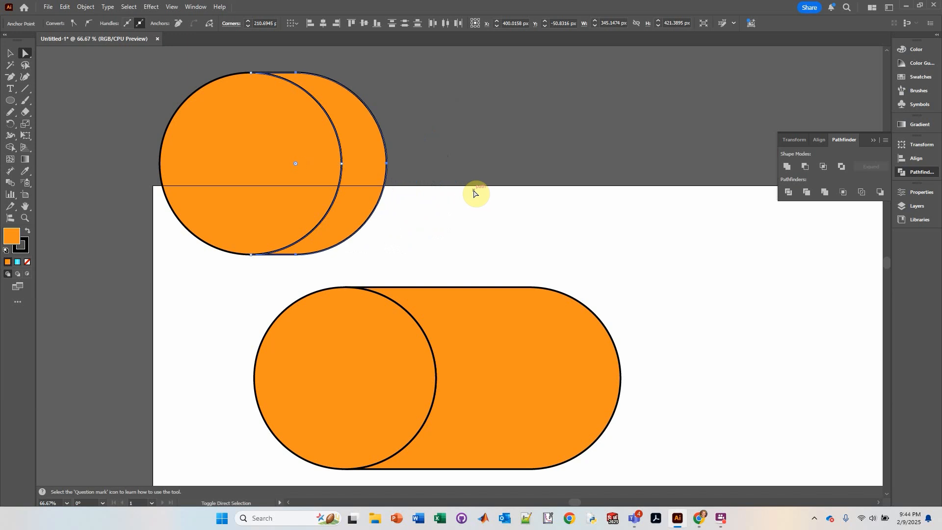
{"action": "key", "text": "shift+Left"}
{"action": "key", "text": "shift+Left"}
{"action": "key", "text": "shift+Left"}
{"action": "key", "text": "shift+Left"}
{"action": "key", "text": "shift+Left"}
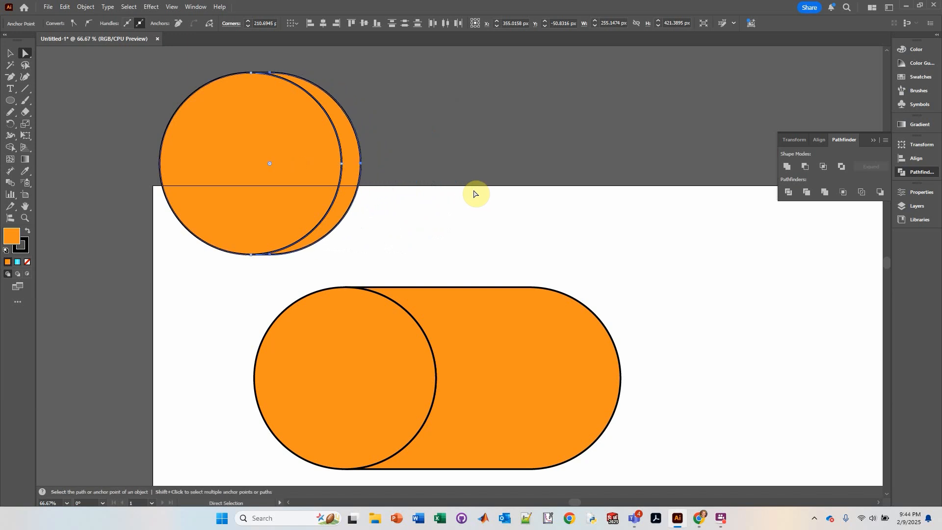
Step: Move the shortened cylinder over the left end of the long one and scale it down proportionally to about 423 × 383 px
{"action": "left_click", "coordinate": [11, 53]}
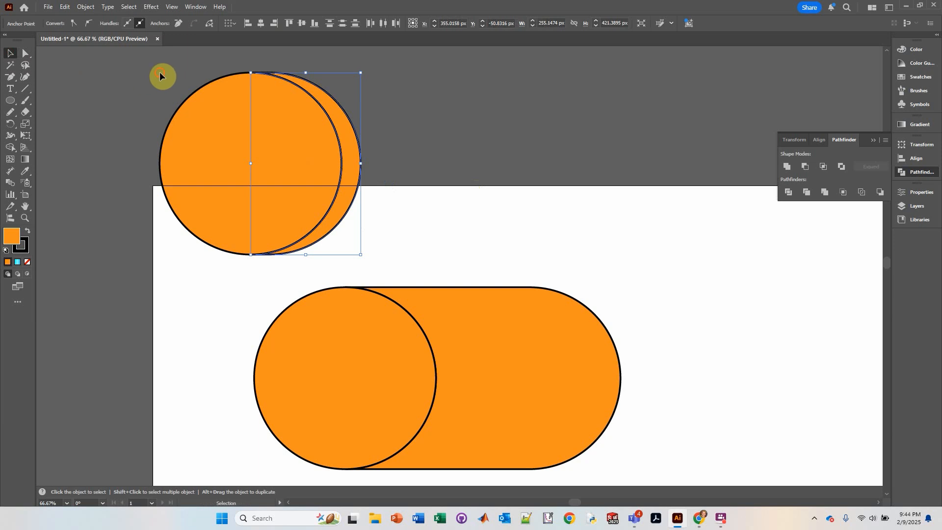
{"action": "left_click", "coordinate": [160, 75]}
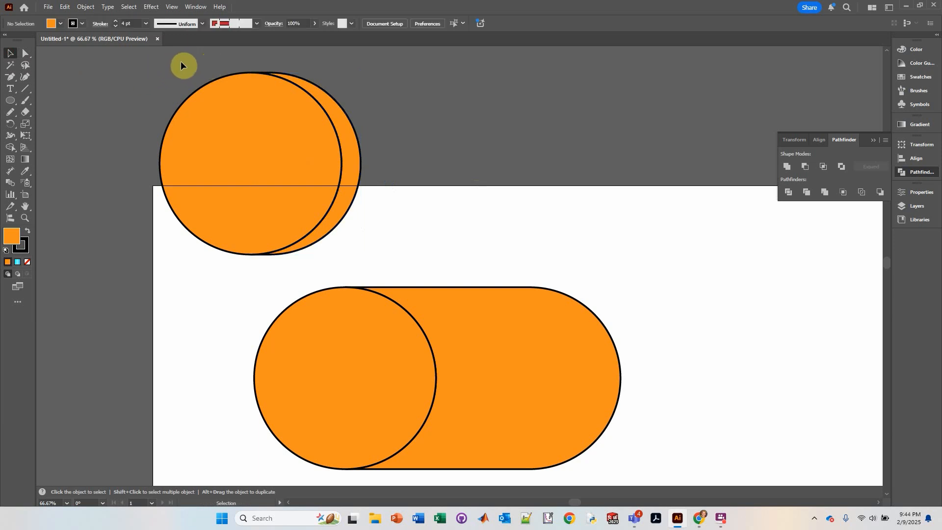
{"action": "left_click_drag", "start_coordinate": [181, 61], "coordinate": [373, 281]}
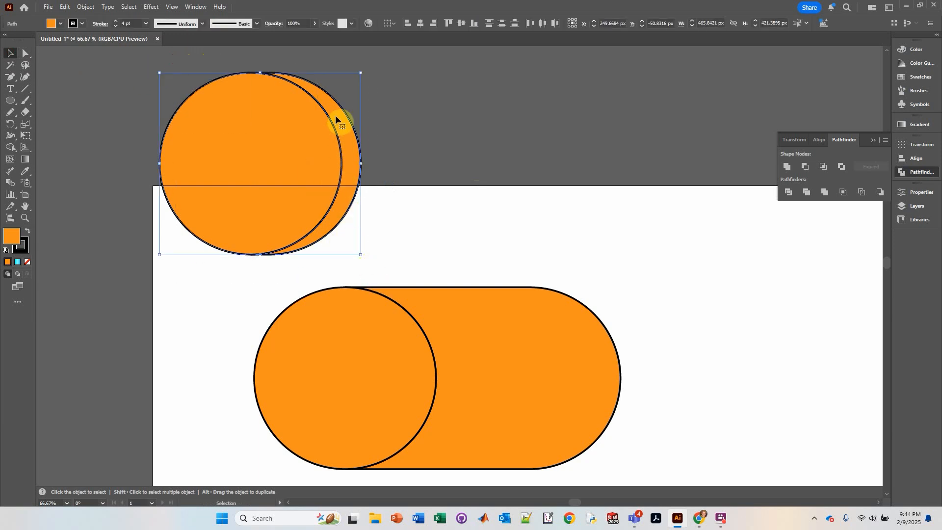
{"action": "left_click_drag", "start_coordinate": [334, 115], "coordinate": [395, 332]}
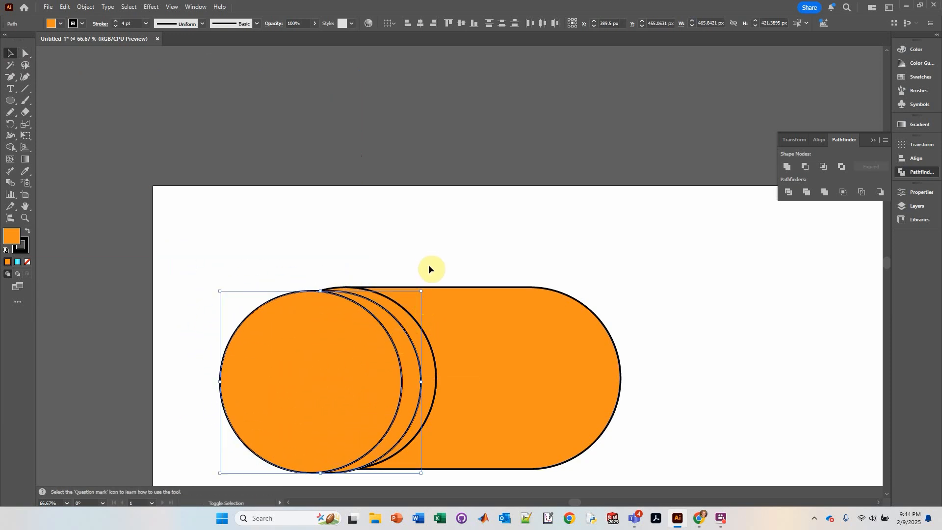
{"action": "left_click_drag", "start_coordinate": [421, 291], "coordinate": [417, 308]}
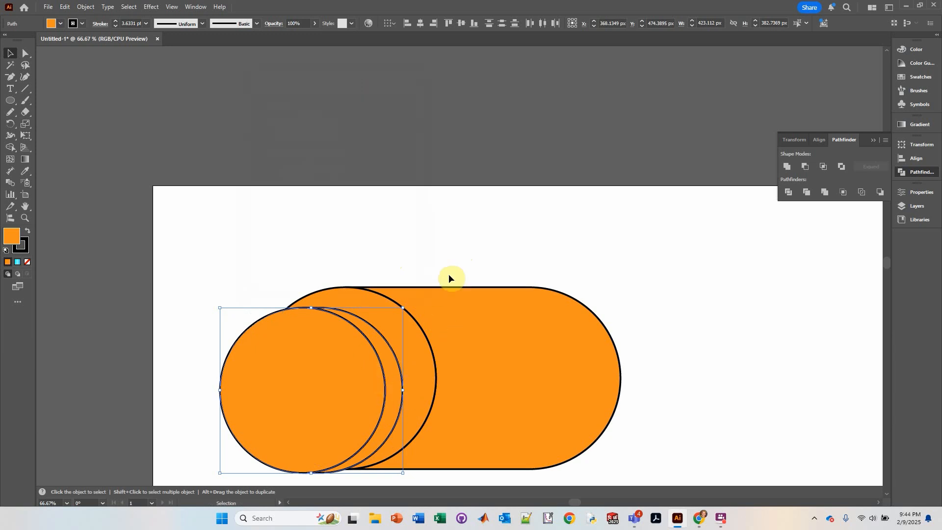
Step: Check that Scale Strokes & Effects is enabled in the scaling options
{"action": "key", "text": "s"}
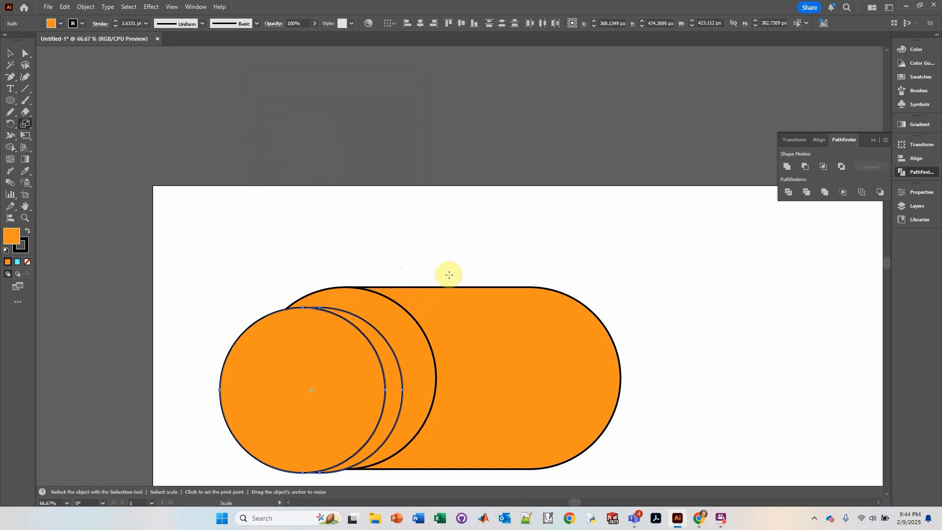
{"action": "key", "text": "Return"}
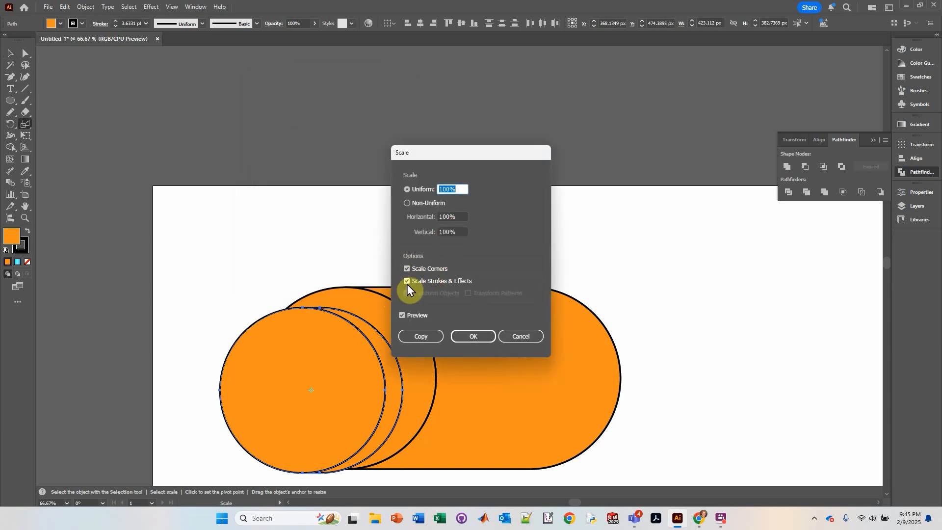
{"action": "left_click", "coordinate": [474, 337]}
Step: Move the shortened cylinder right and up to center it vertically on the long one's left end, and fill it with medium brown
{"action": "left_click", "coordinate": [10, 54]}
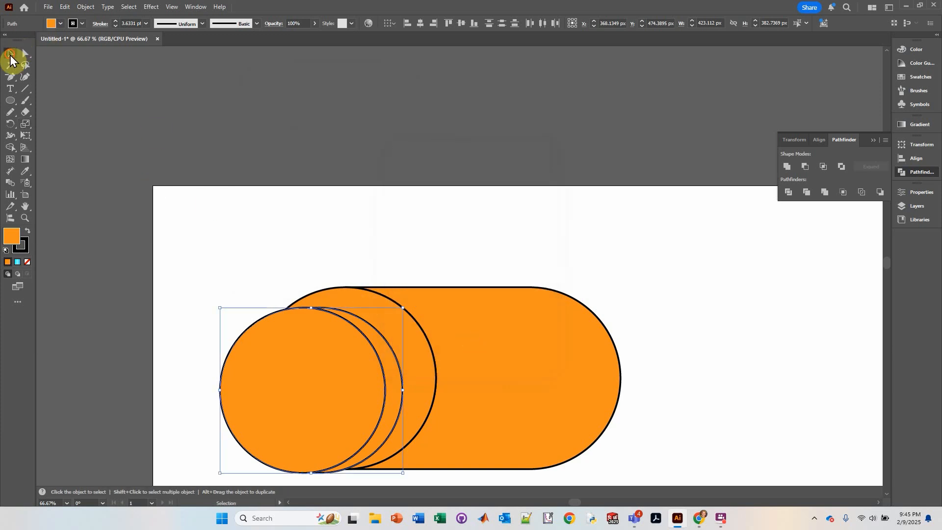
{"action": "left_click_drag", "start_coordinate": [331, 368], "coordinate": [346, 359]}
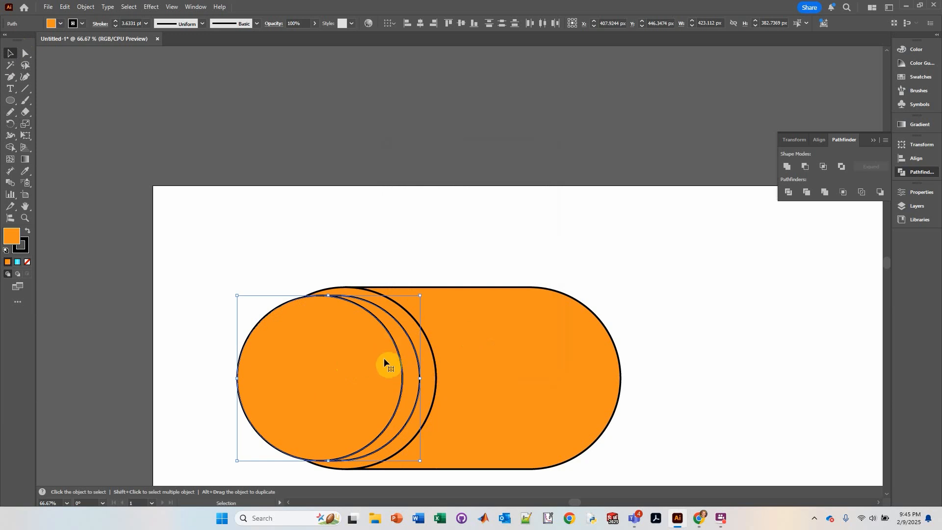
{"action": "left_click", "coordinate": [60, 23]}
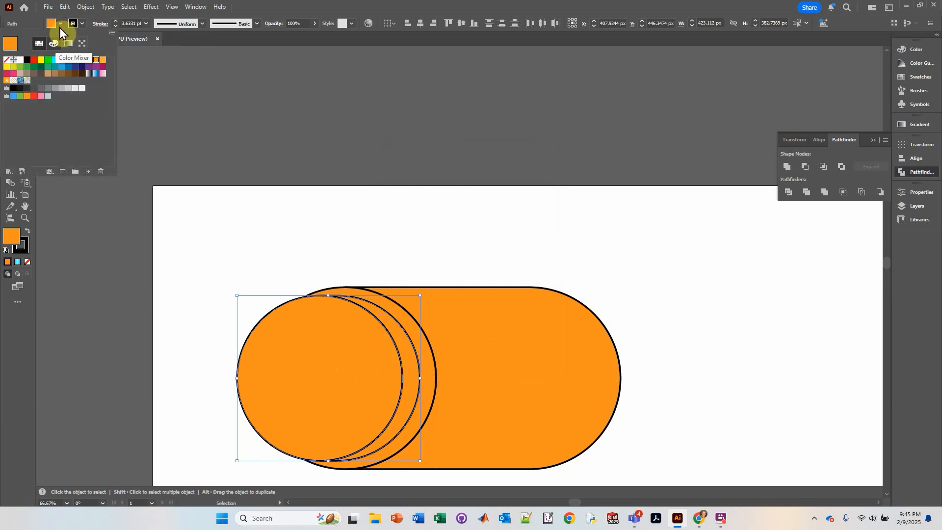
{"action": "left_click", "coordinate": [69, 74]}
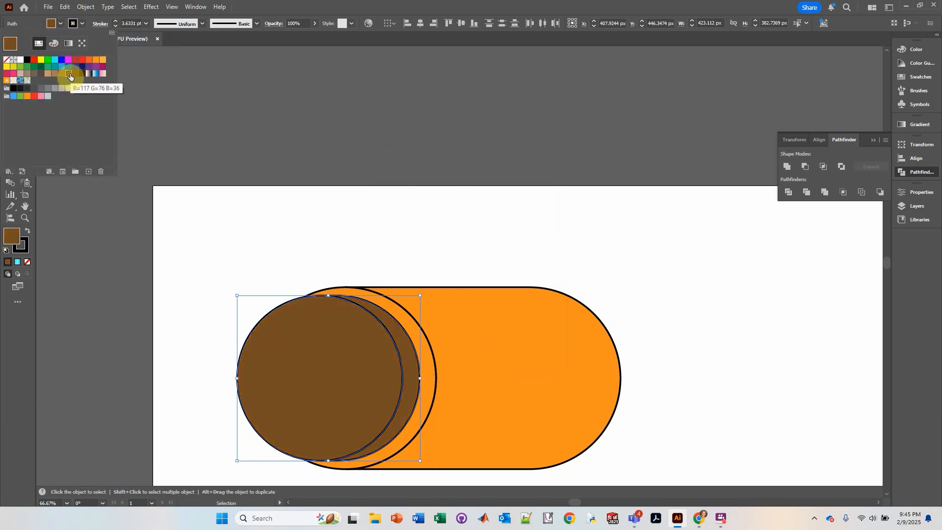
{"action": "left_click", "coordinate": [62, 74]}
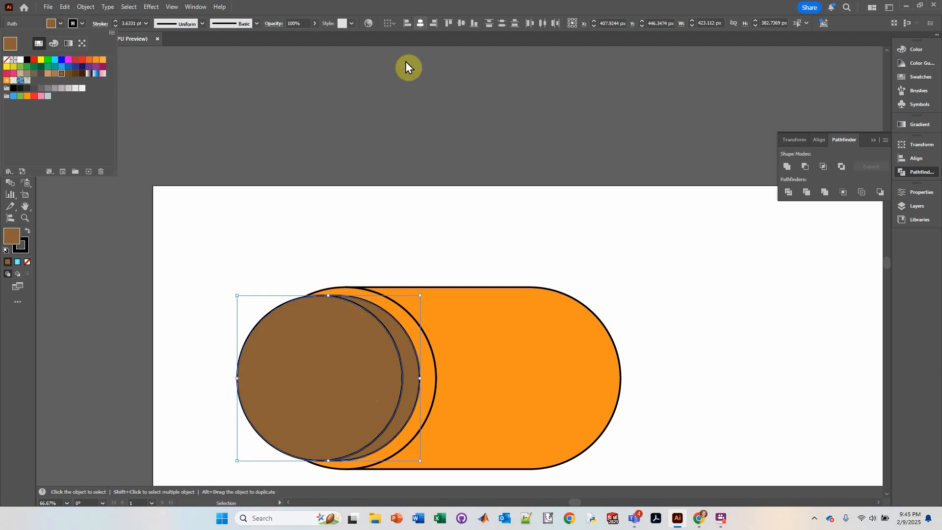
{"action": "left_click", "coordinate": [417, 8]}
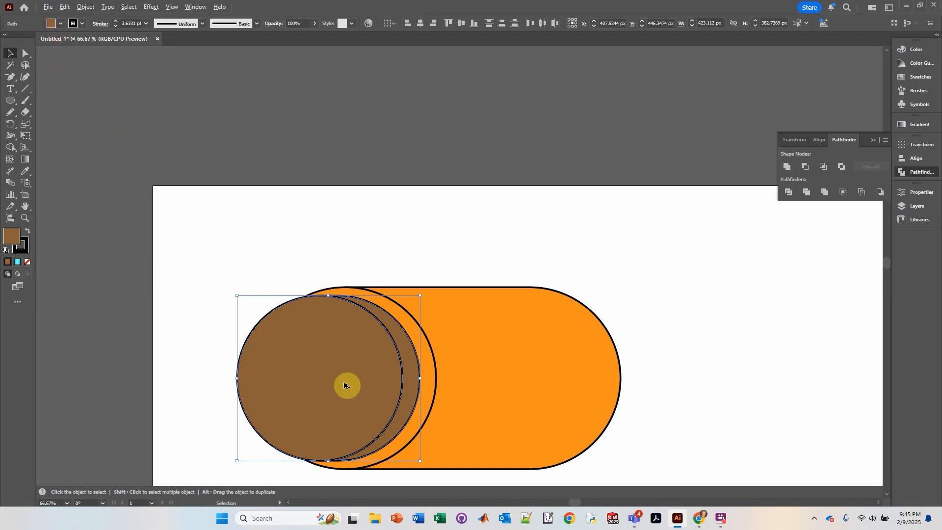
Step: Add a copy of the brown cylinder scaled down proportionally to about 386 × 349 px, vertically centered and overlapping its left end
{"action": "left_click_drag", "start_coordinate": [346, 395], "coordinate": [308, 397]}
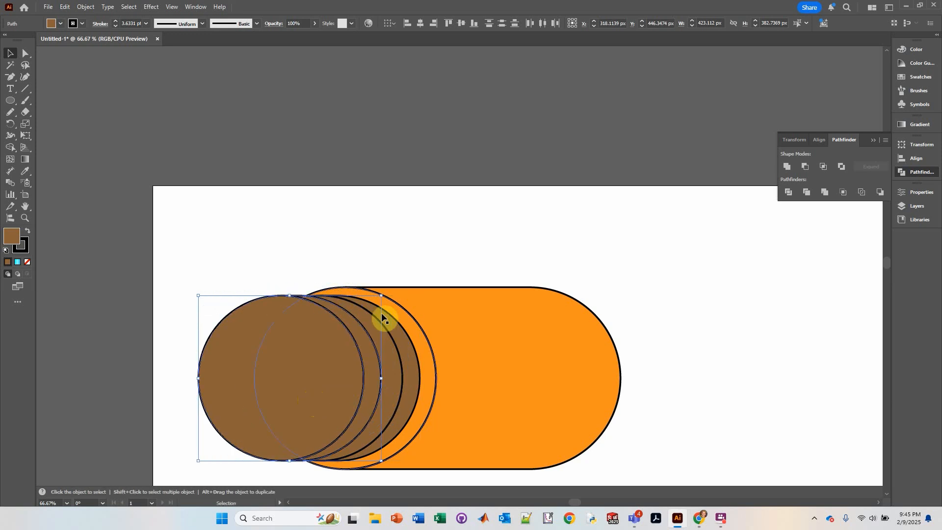
{"action": "left_click_drag", "start_coordinate": [382, 296], "coordinate": [366, 311]}
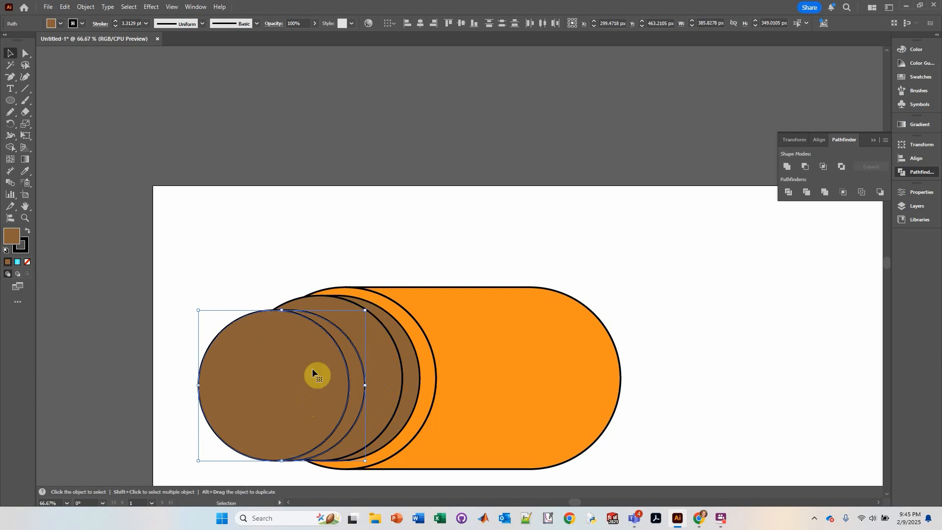
{"action": "mouse_move", "coordinate": [296, 390]}
{"action": "left_mouse_down"}
{"action": "mouse_move", "coordinate": [305, 382]}
{"action": "mouse_move", "coordinate": [312, 389]}
{"action": "left_mouse_up"}
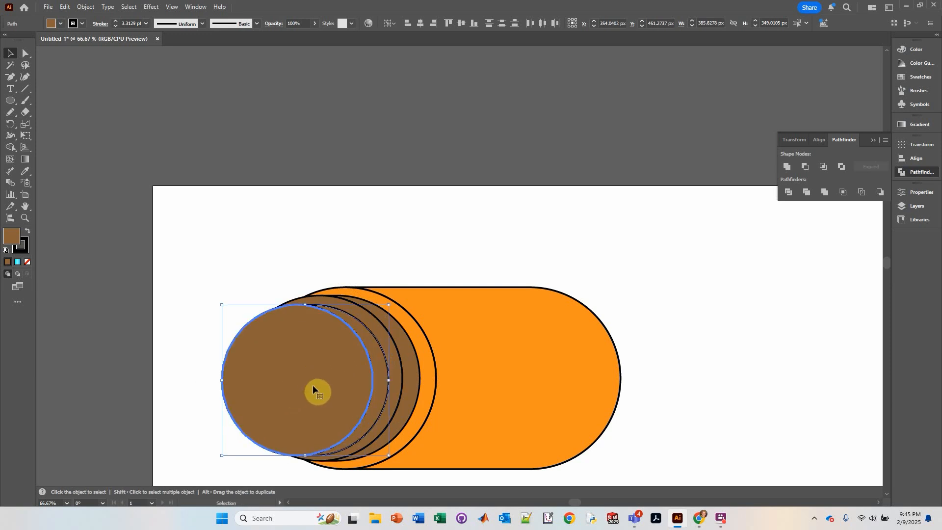
{"action": "key", "text": "Up"}
{"action": "key", "text": "Up"}
{"action": "key", "text": "Right"}
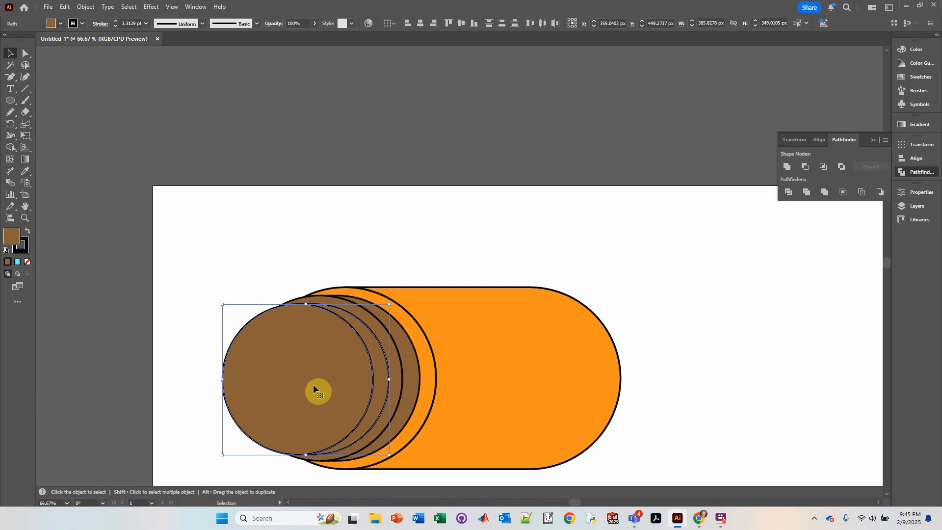
Step: Fill the smallest cylinder with light tan and deselect it
{"action": "left_click", "coordinate": [57, 24]}
{"action": "left_click", "coordinate": [47, 73]}
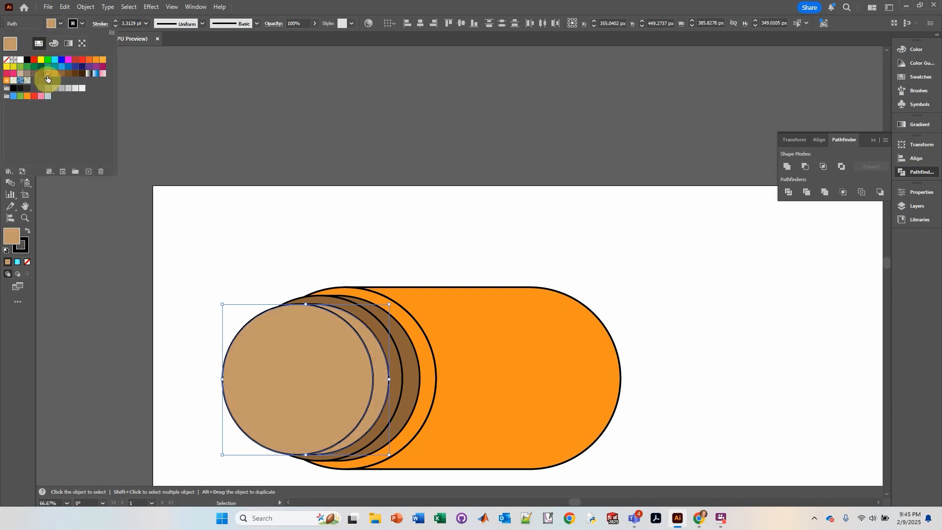
{"action": "left_click", "coordinate": [281, 224]}
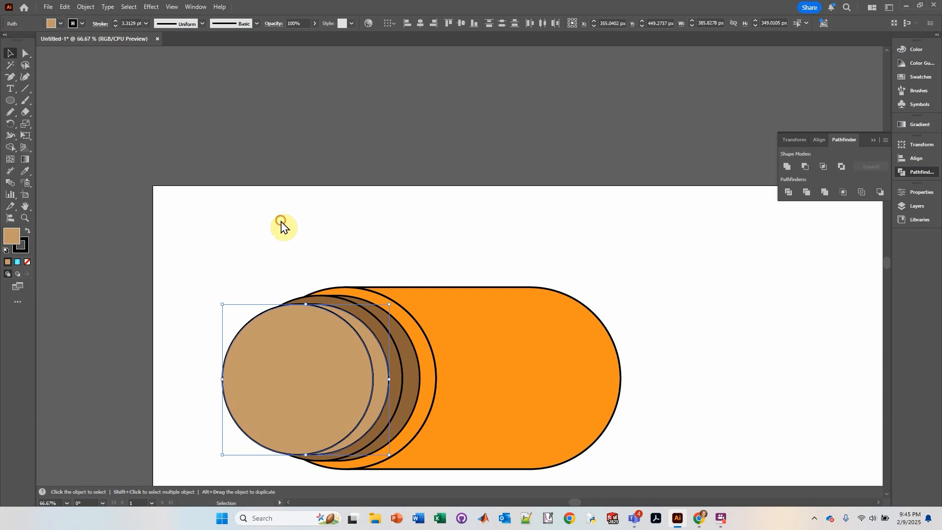
{"action": "left_click", "coordinate": [290, 222]}
Step: Duplicate the tan cylinder's front circle above the drawing and scale the copy down to about 316 px in diameter
{"action": "left_click", "coordinate": [296, 353]}
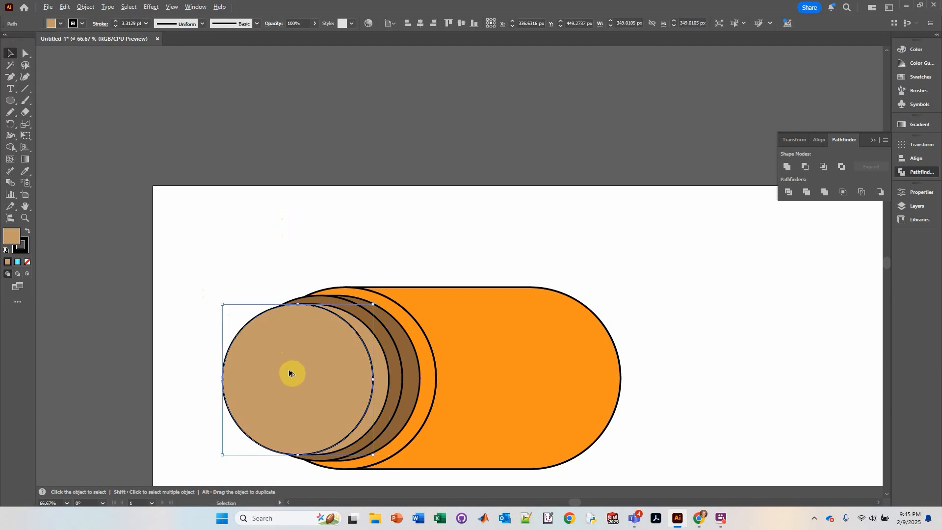
{"action": "left_click_drag", "start_coordinate": [289, 372], "coordinate": [257, 206]}
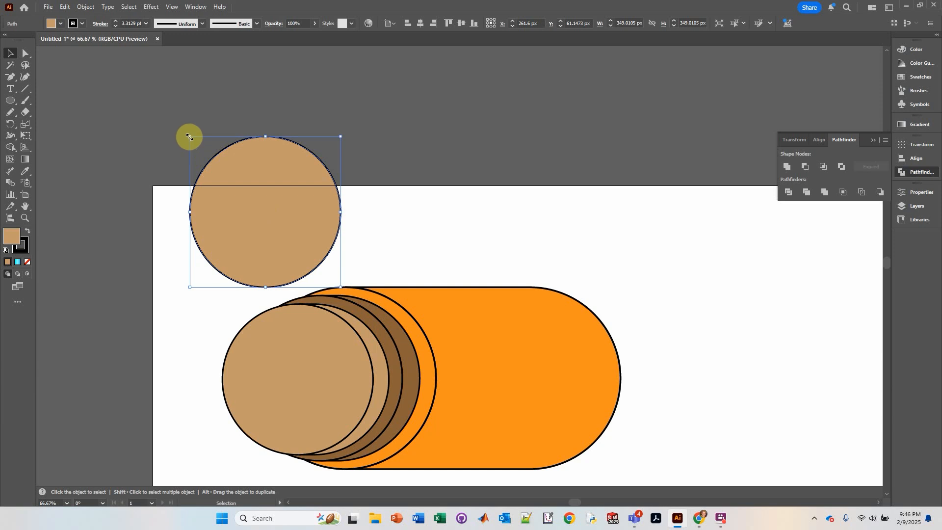
{"action": "left_click_drag", "start_coordinate": [189, 136], "coordinate": [200, 152]}
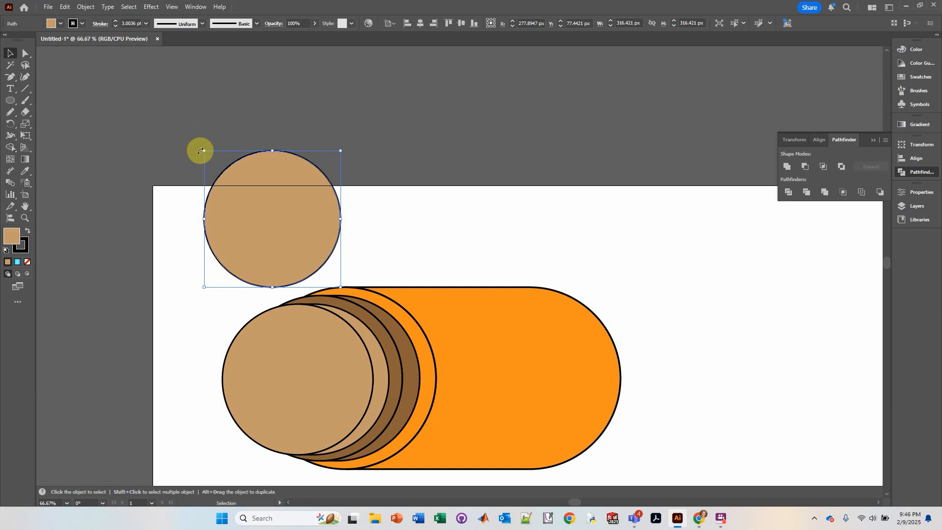
Step: Fill the copied circle with blue and place it over the tan cylinder's front face, leaving a tan rim around it
{"action": "left_click", "coordinate": [60, 24]}
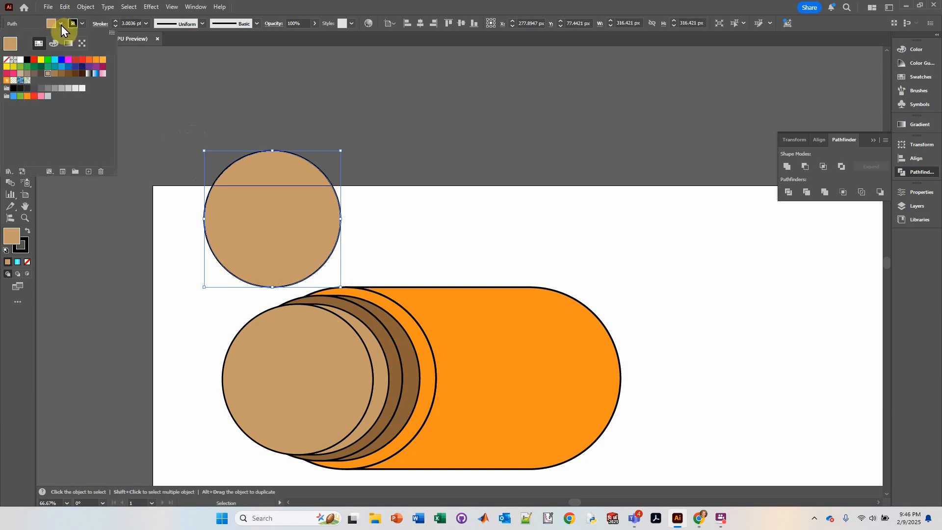
{"action": "left_click", "coordinate": [60, 69]}
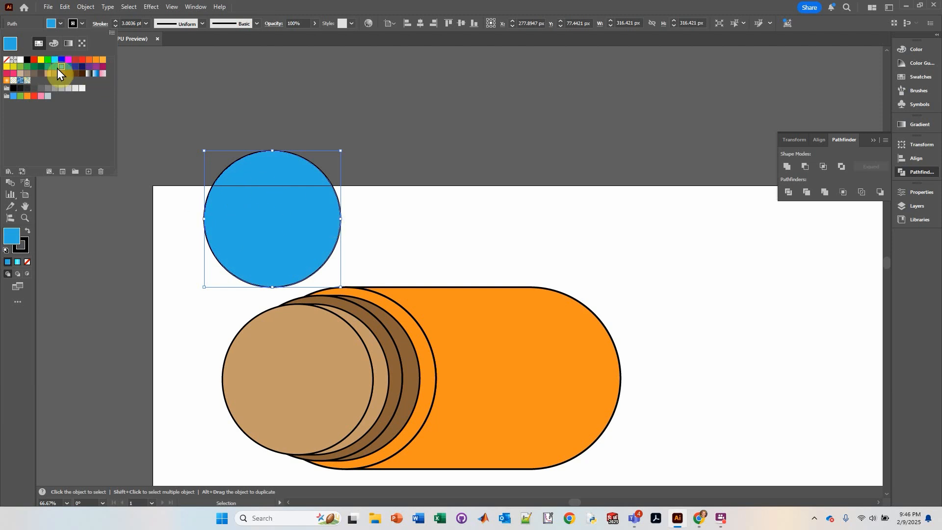
{"action": "left_click", "coordinate": [313, 8]}
{"action": "left_click_drag", "start_coordinate": [270, 208], "coordinate": [297, 373]}
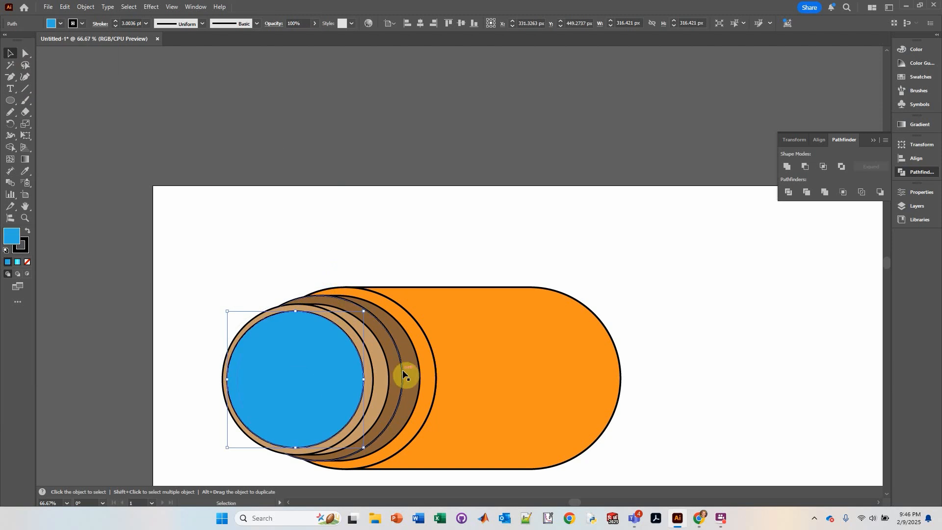
{"action": "left_click", "coordinate": [387, 267]}
Step: Align all pieces of the drawing to a common vertical center and deselect them
{"action": "scroll", "coordinate": [384, 266], "scroll_direction": "down", "scroll_amount": 3}
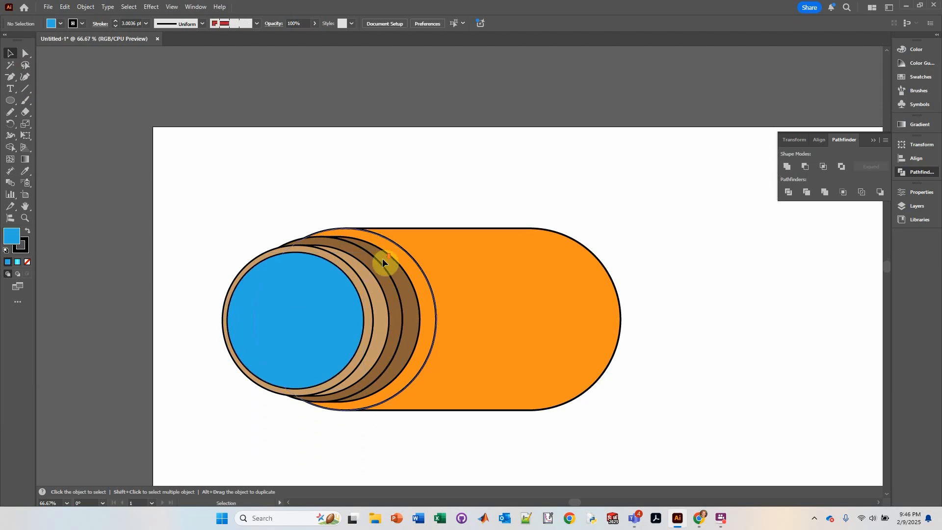
{"action": "scroll", "coordinate": [382, 263], "scroll_direction": "down", "scroll_amount": 1}
{"action": "left_click_drag", "start_coordinate": [211, 169], "coordinate": [685, 434]}
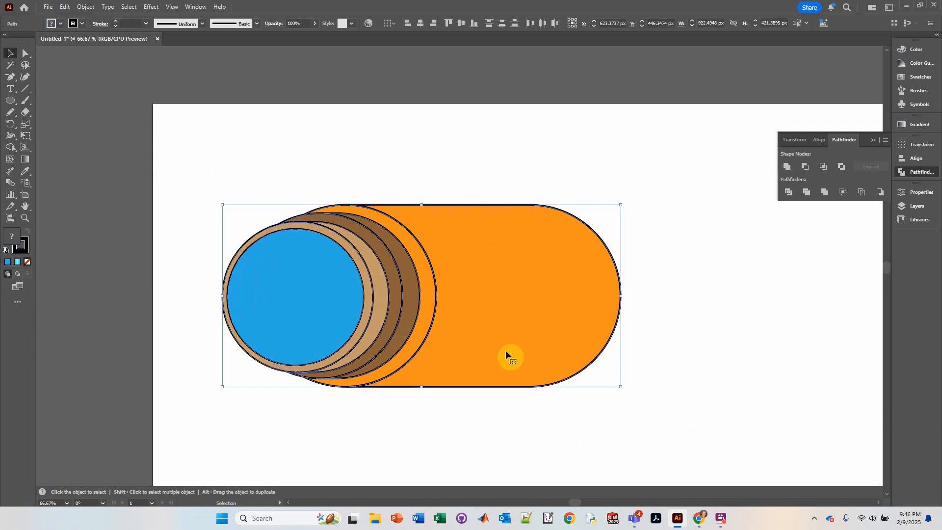
{"action": "left_click", "coordinate": [460, 25]}
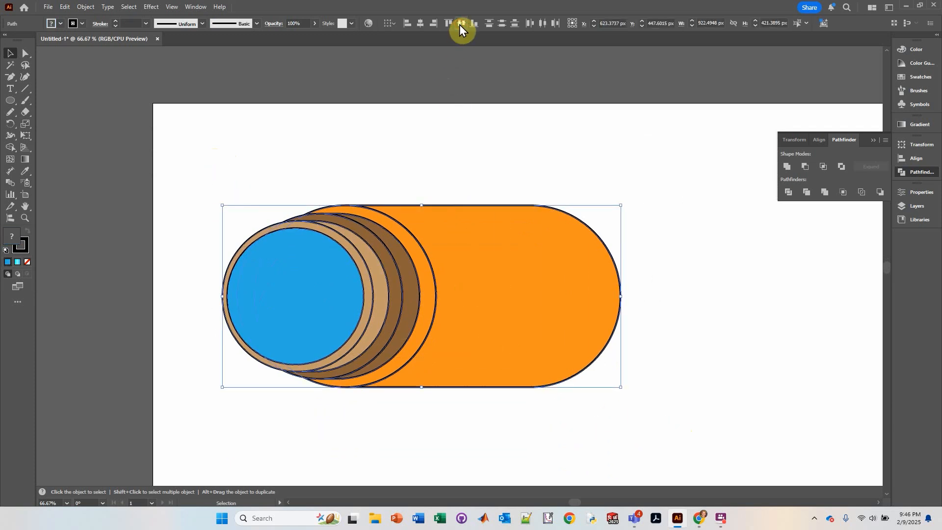
{"action": "left_click", "coordinate": [427, 98]}
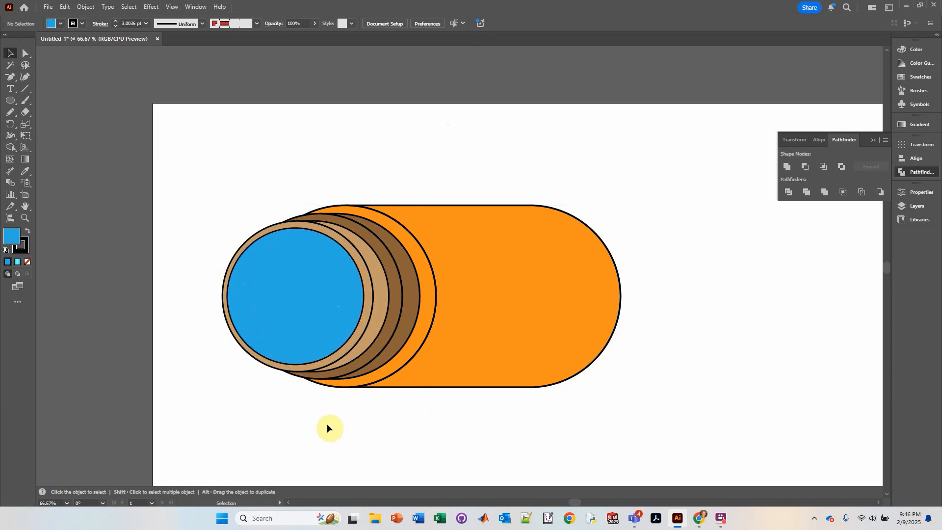
Step: Nudge the blue circle 3 px to the right within the tan face, and deselect it
{"action": "left_click", "coordinate": [313, 274]}
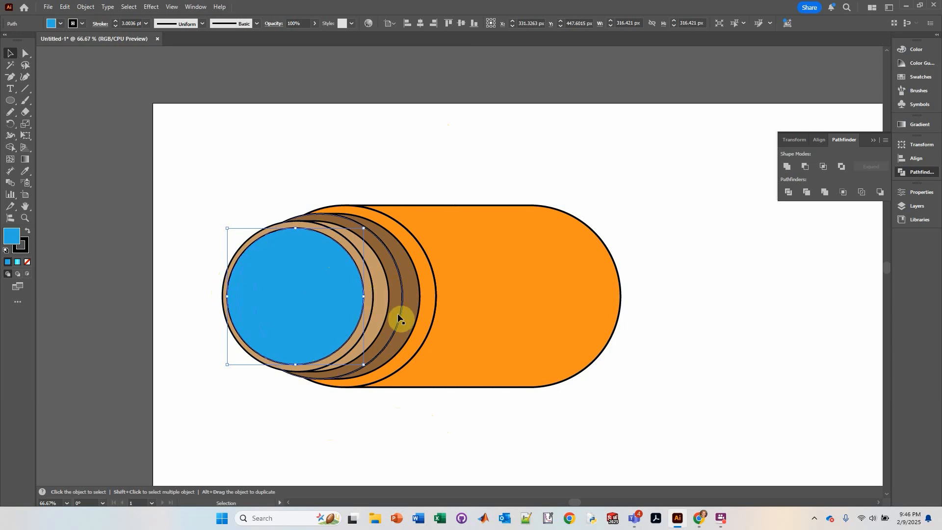
{"action": "key", "text": "Right"}
{"action": "key", "text": "Right"}
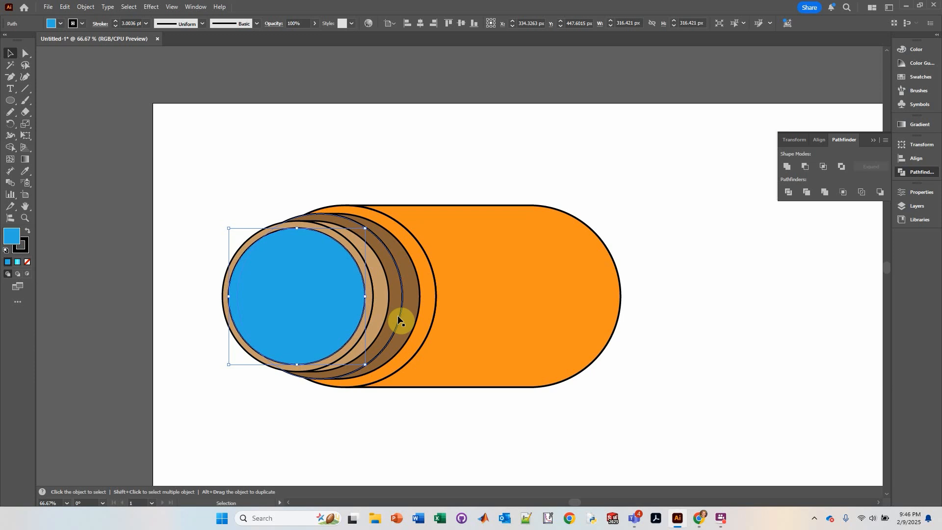
{"action": "left_click", "coordinate": [426, 147]}
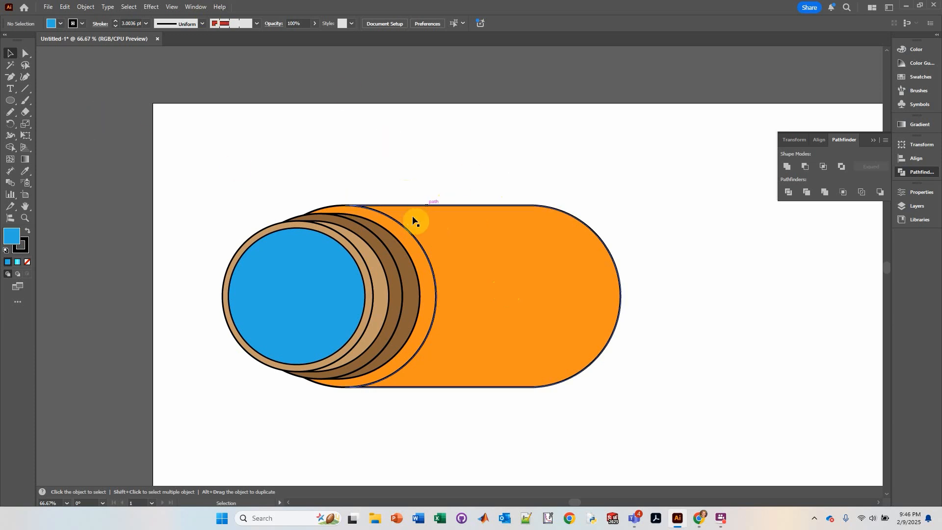
Step: Switch to the Pencil tool and set its fill to none, keeping the black stroke
{"action": "left_click", "coordinate": [13, 114]}
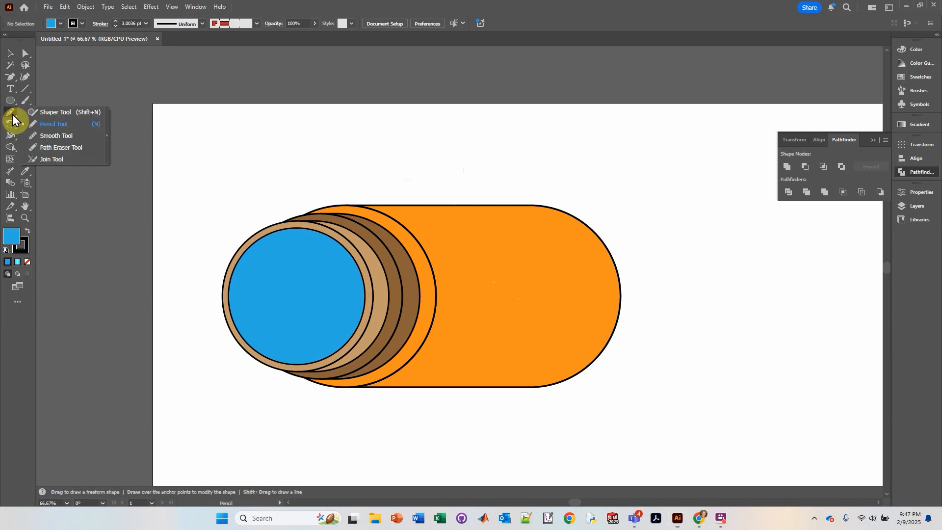
{"action": "left_click", "coordinate": [57, 114]}
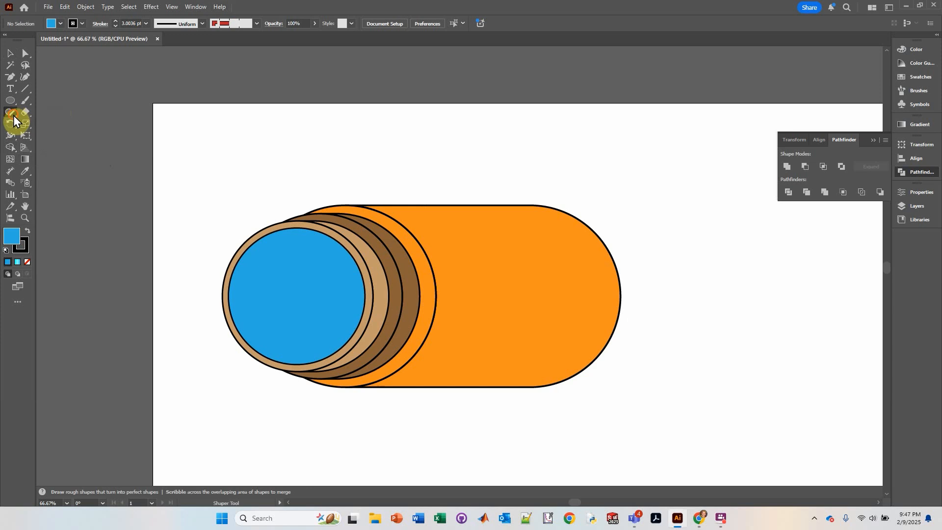
{"action": "left_click", "coordinate": [13, 115]}
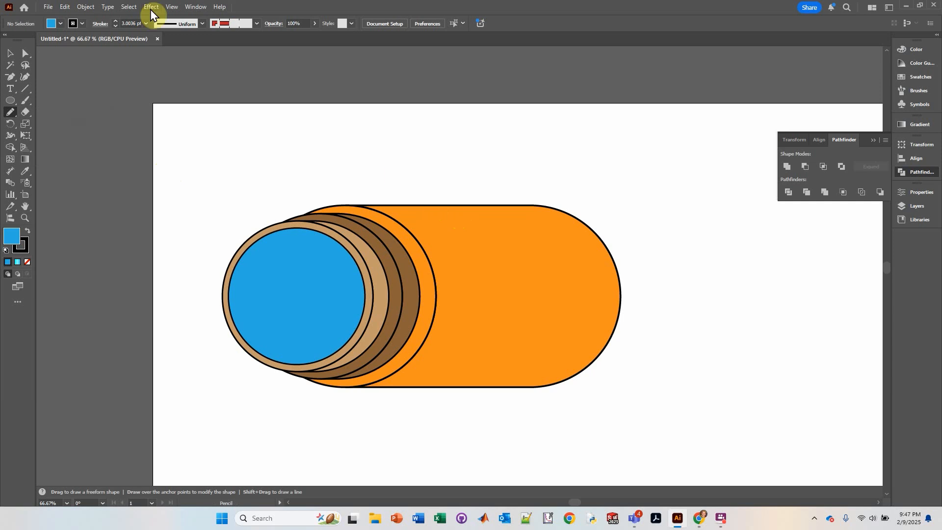
{"action": "left_click", "coordinate": [61, 24]}
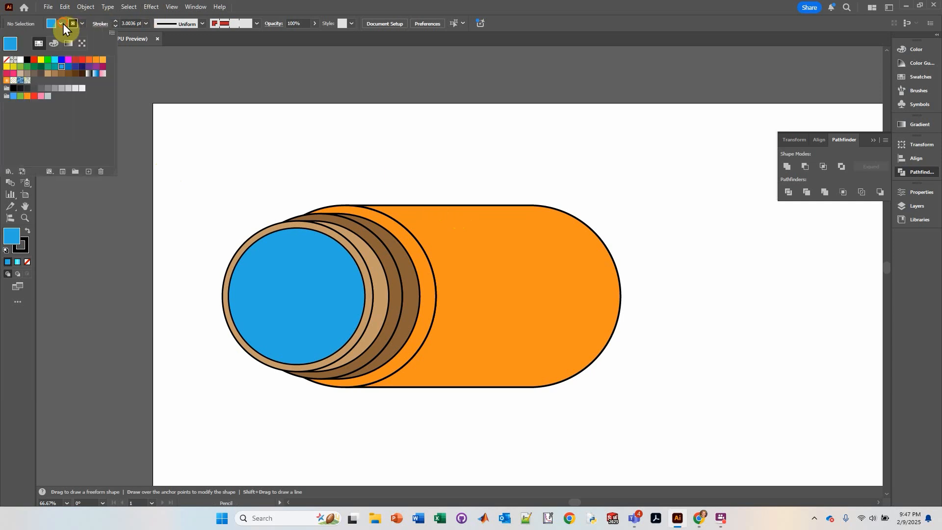
{"action": "left_click", "coordinate": [7, 60]}
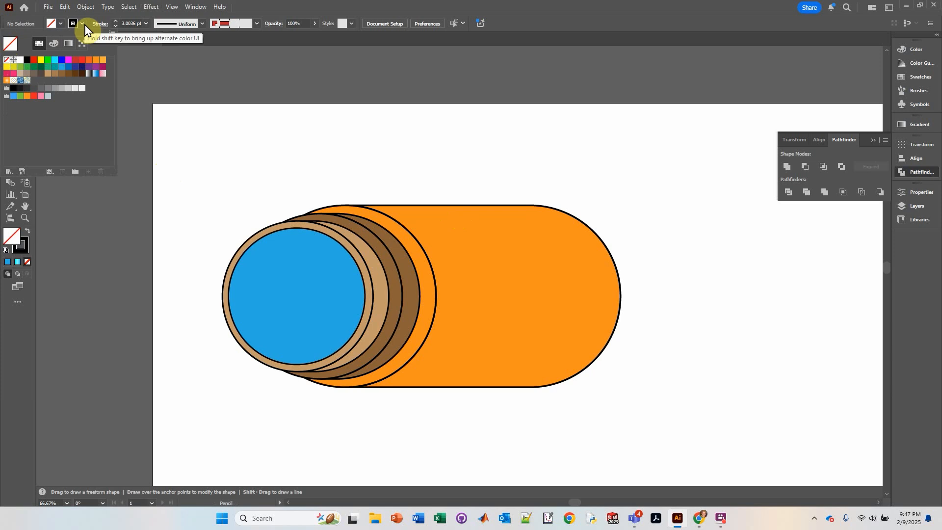
Step: Set the stroke to round caps and round corner joins
{"action": "left_click", "coordinate": [100, 26]}
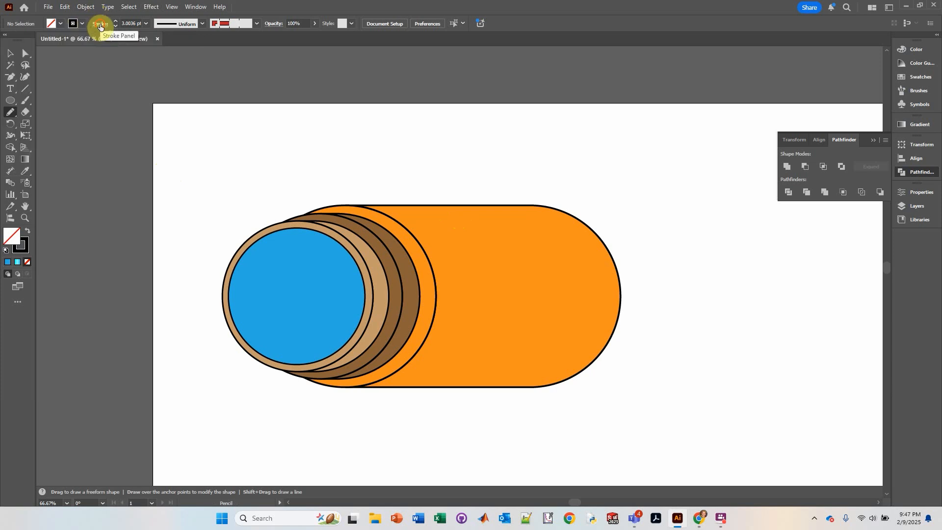
{"action": "left_click", "coordinate": [102, 27]}
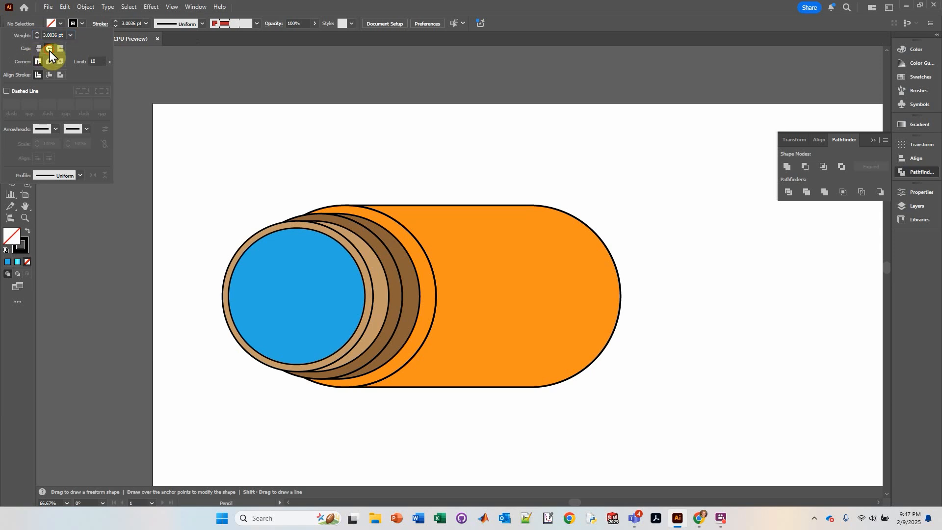
{"action": "left_click", "coordinate": [49, 48]}
{"action": "left_click", "coordinate": [49, 62]}
{"action": "left_click", "coordinate": [249, 7]}
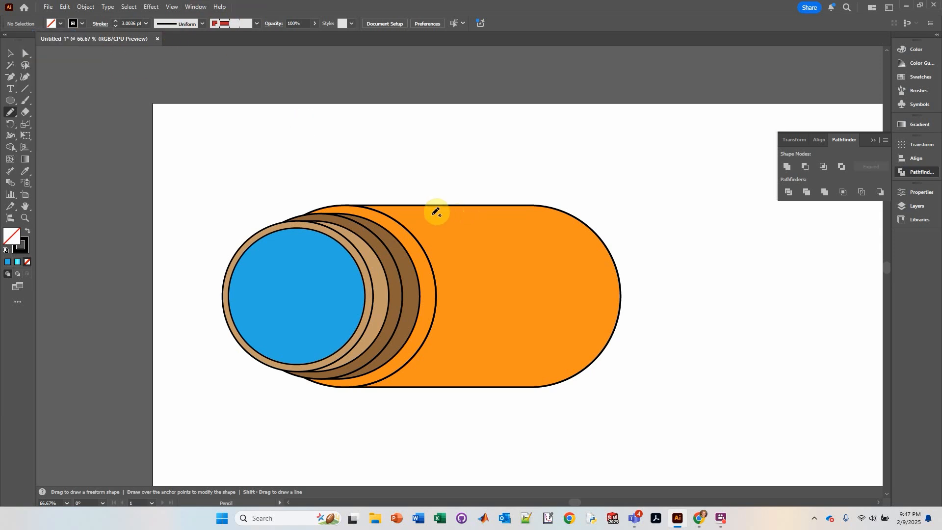
Step: Draw short wavy pencil hairs all over the orange body and across its upper, lower and rounded edges, and deselect them
{"action": "left_click_drag", "start_coordinate": [426, 215], "coordinate": [452, 175]}
{"action": "left_click_drag", "start_coordinate": [502, 221], "coordinate": [521, 189]}
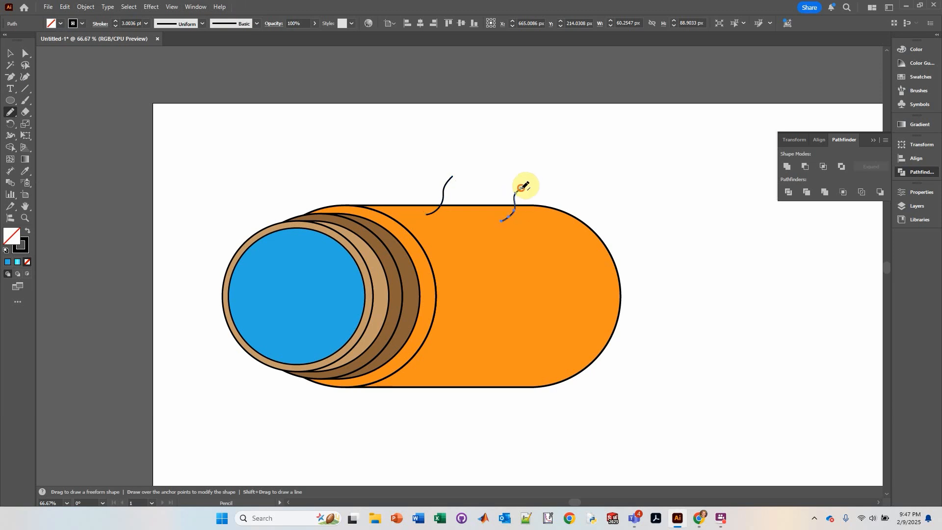
{"action": "left_click_drag", "start_coordinate": [535, 221], "coordinate": [556, 192]}
{"action": "left_click_drag", "start_coordinate": [460, 233], "coordinate": [482, 214]}
{"action": "left_click_drag", "start_coordinate": [469, 262], "coordinate": [487, 253]}
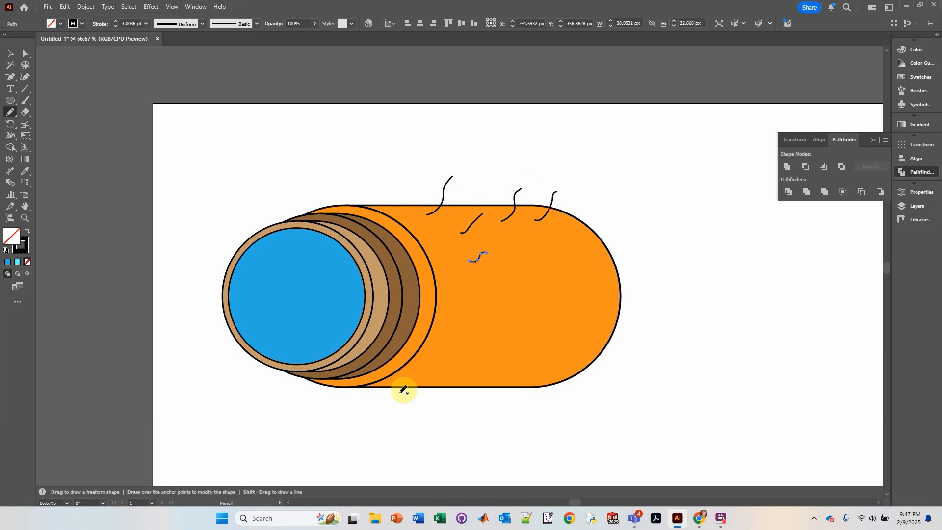
{"action": "left_click_drag", "start_coordinate": [468, 288], "coordinate": [490, 291]}
{"action": "mouse_move", "coordinate": [455, 327]}
{"action": "left_mouse_down"}
{"action": "mouse_move", "coordinate": [473, 344]}
{"action": "mouse_move", "coordinate": [445, 352]}
{"action": "mouse_move", "coordinate": [465, 375]}
{"action": "mouse_move", "coordinate": [425, 376]}
{"action": "mouse_move", "coordinate": [440, 408]}
{"action": "left_mouse_up"}
{"action": "left_click_drag", "start_coordinate": [408, 381], "coordinate": [412, 411]}
{"action": "left_click_drag", "start_coordinate": [398, 208], "coordinate": [406, 186]}
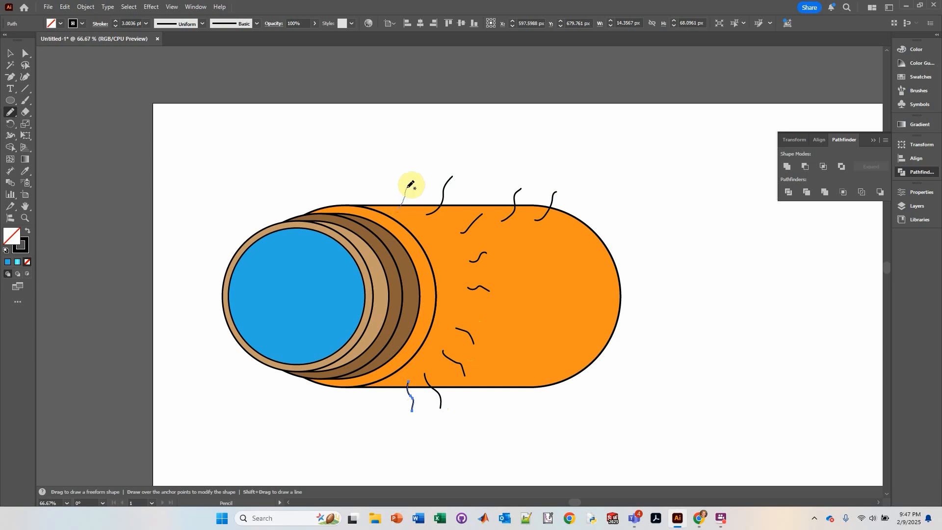
{"action": "left_click_drag", "start_coordinate": [443, 241], "coordinate": [459, 211]}
{"action": "left_click_drag", "start_coordinate": [503, 247], "coordinate": [530, 231]}
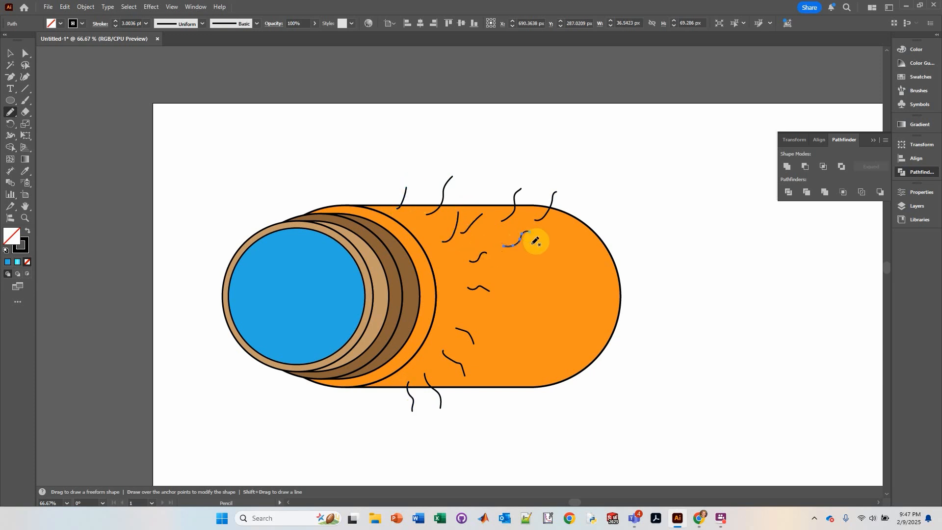
{"action": "left_click_drag", "start_coordinate": [524, 286], "coordinate": [548, 287]}
{"action": "left_click_drag", "start_coordinate": [515, 316], "coordinate": [537, 343]}
{"action": "mouse_move", "coordinate": [504, 355]}
{"action": "left_mouse_down"}
{"action": "mouse_move", "coordinate": [520, 370]}
{"action": "mouse_move", "coordinate": [495, 407]}
{"action": "mouse_move", "coordinate": [520, 397]}
{"action": "mouse_move", "coordinate": [522, 407]}
{"action": "mouse_move", "coordinate": [516, 384]}
{"action": "mouse_move", "coordinate": [542, 405]}
{"action": "left_mouse_up"}
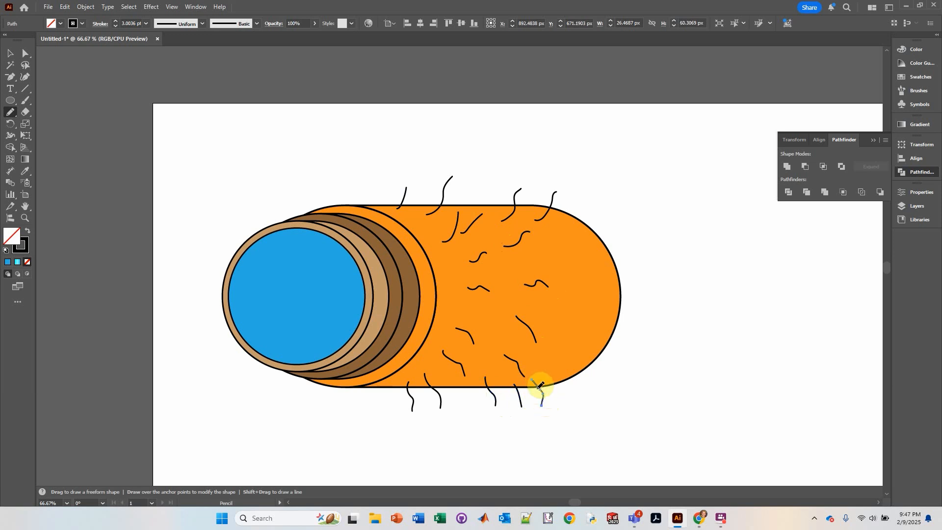
{"action": "mouse_move", "coordinate": [560, 373]}
{"action": "left_mouse_down"}
{"action": "mouse_move", "coordinate": [576, 396]}
{"action": "mouse_move", "coordinate": [591, 376]}
{"action": "mouse_move", "coordinate": [624, 378]}
{"action": "left_mouse_up"}
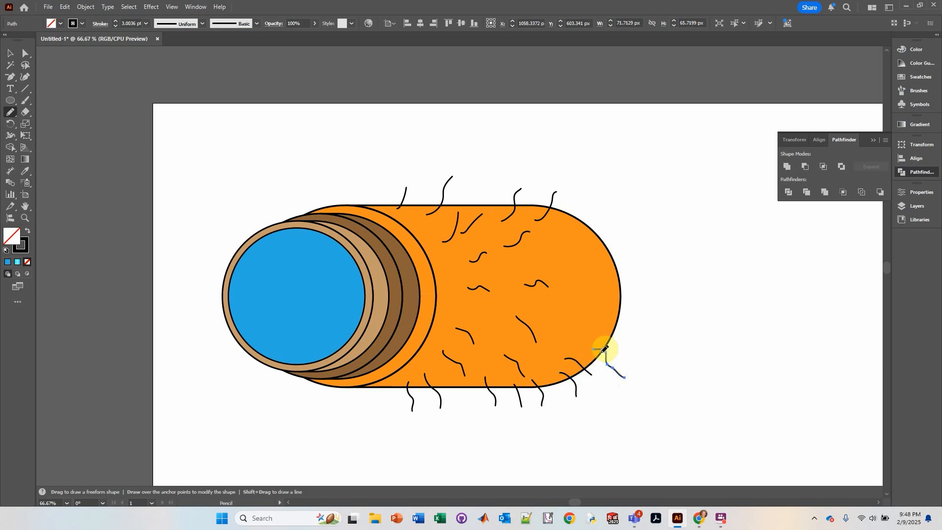
{"action": "left_click_drag", "start_coordinate": [609, 365], "coordinate": [614, 369]}
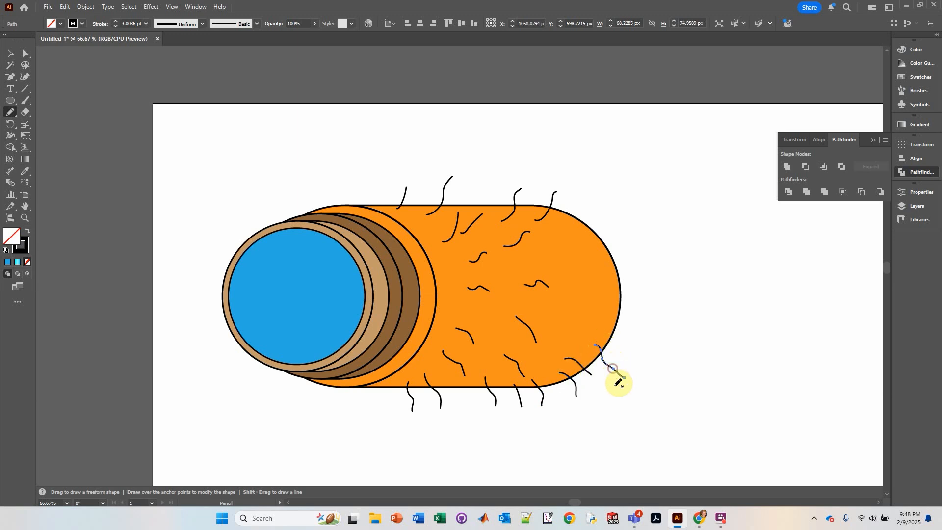
{"action": "left_click_drag", "start_coordinate": [587, 317], "coordinate": [608, 328]}
{"action": "mouse_move", "coordinate": [585, 293]}
{"action": "left_mouse_down"}
{"action": "mouse_move", "coordinate": [607, 287]}
{"action": "mouse_move", "coordinate": [603, 224]}
{"action": "left_mouse_up"}
{"action": "left_click_drag", "start_coordinate": [578, 219], "coordinate": [596, 200]}
{"action": "left_click_drag", "start_coordinate": [542, 255], "coordinate": [564, 245]}
{"action": "left_click_drag", "start_coordinate": [561, 320], "coordinate": [573, 328]}
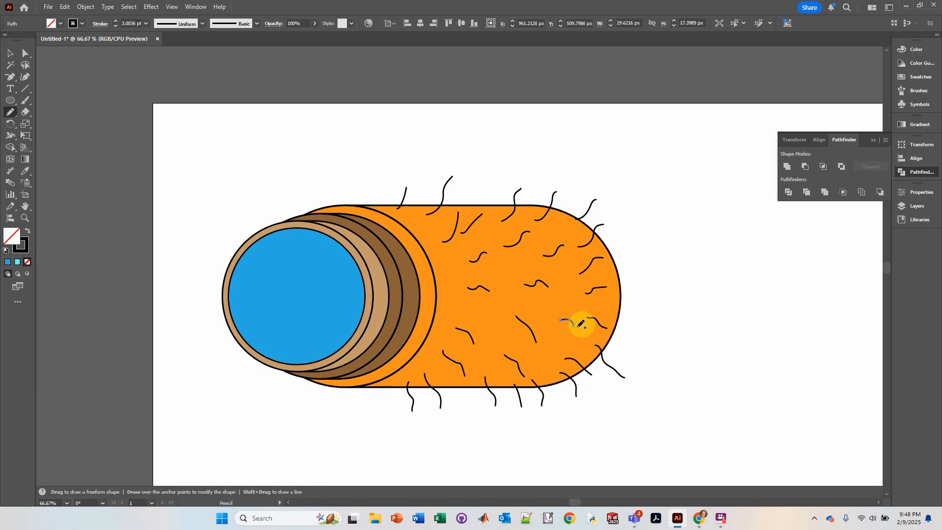
{"action": "left_click_drag", "start_coordinate": [614, 263], "coordinate": [630, 250]}
{"action": "left_click_drag", "start_coordinate": [614, 327], "coordinate": [632, 352]}
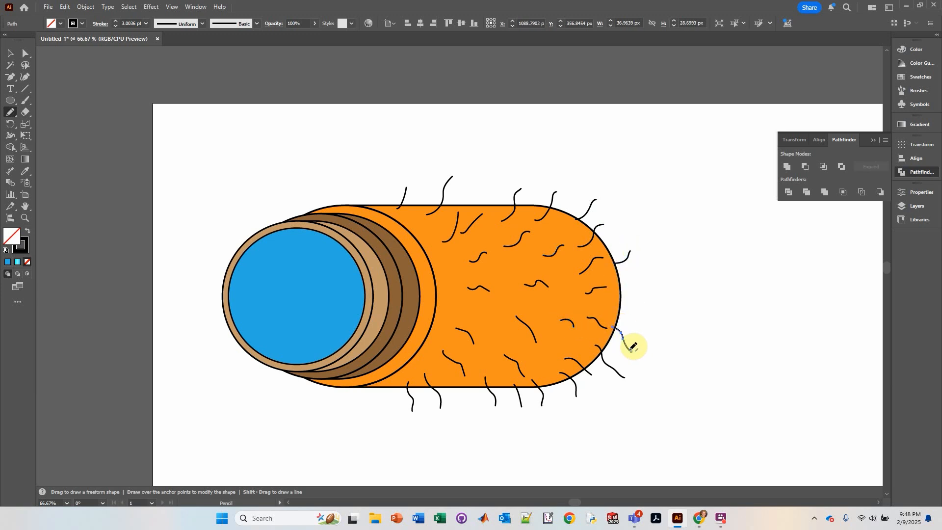
{"action": "left_click_drag", "start_coordinate": [489, 207], "coordinate": [505, 180]}
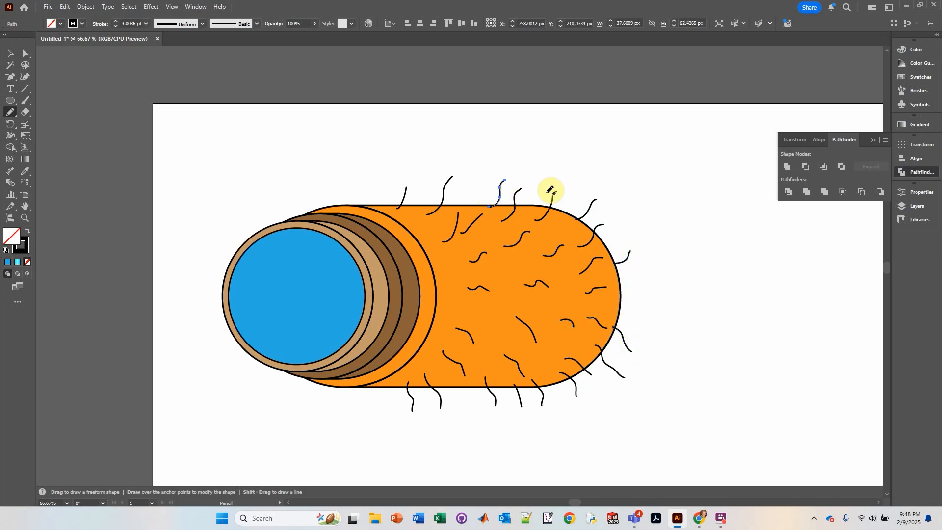
{"action": "left_click", "coordinate": [19, 52]}
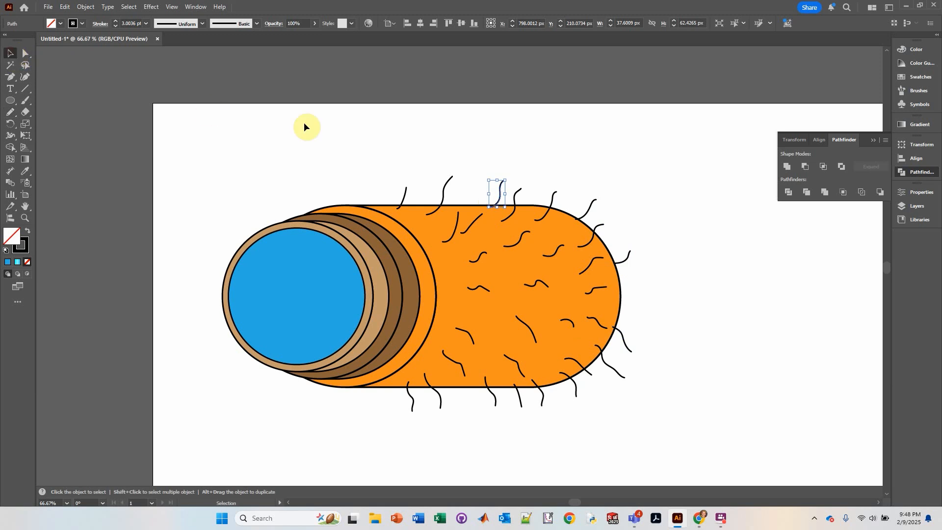
{"action": "left_click", "coordinate": [306, 121]}
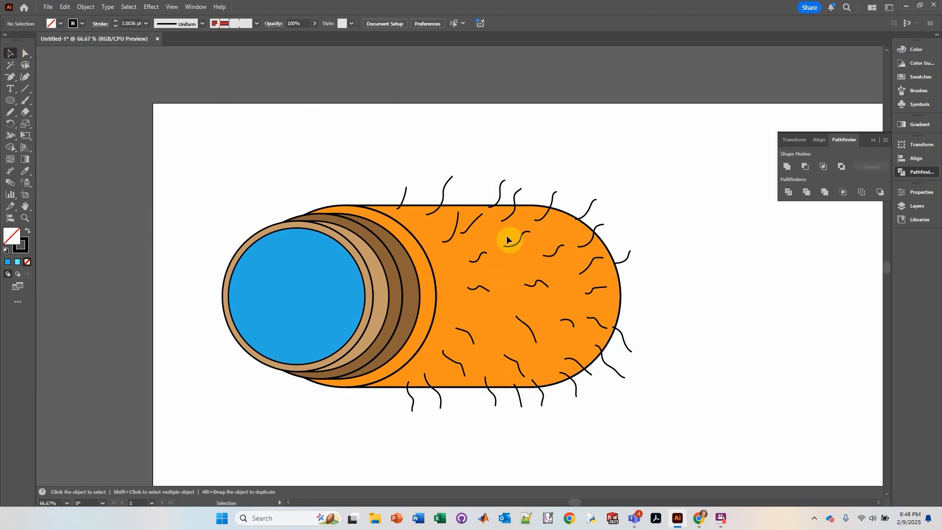
Step: Select all the pencil hairs by matching the appearance of one of them, and set their stroke weight to 6 pt
{"action": "left_click", "coordinate": [500, 189]}
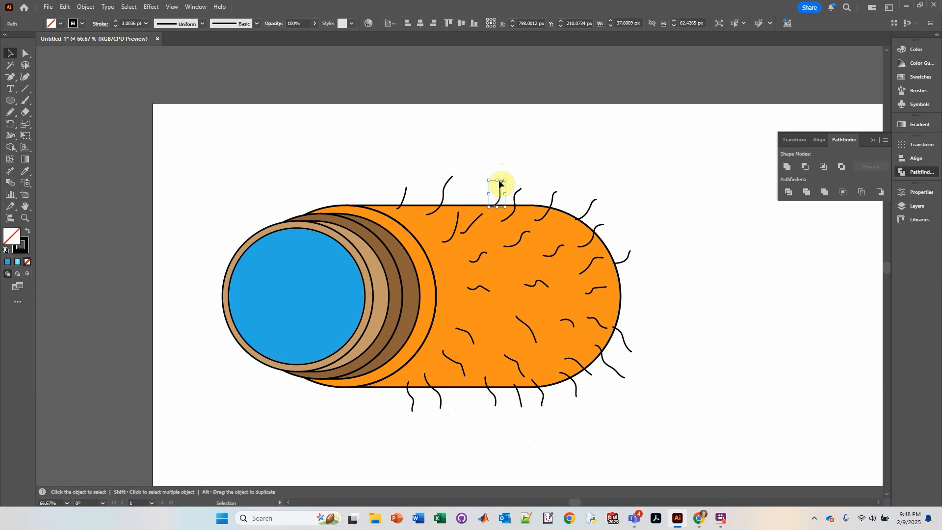
{"action": "left_click", "coordinate": [128, 8]}
{"action": "mouse_move", "coordinate": [250, 103]}
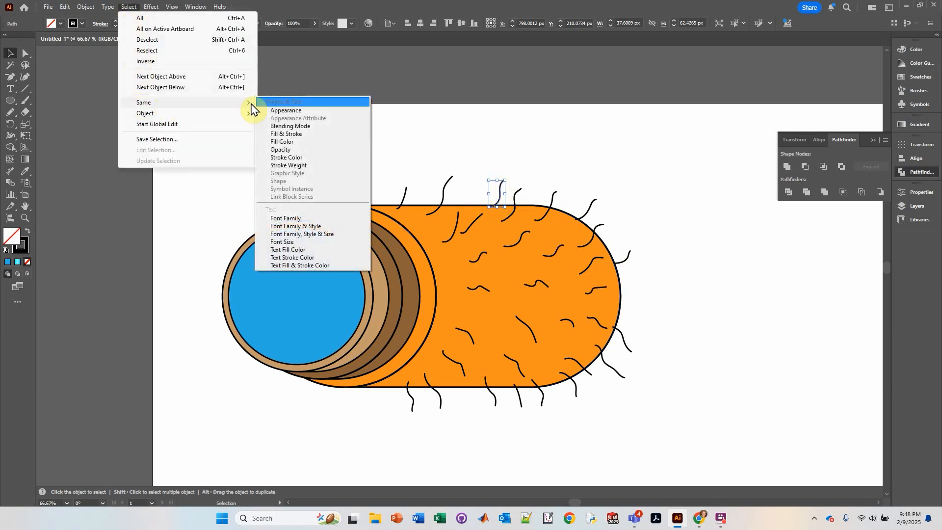
{"action": "left_click", "coordinate": [291, 112]}
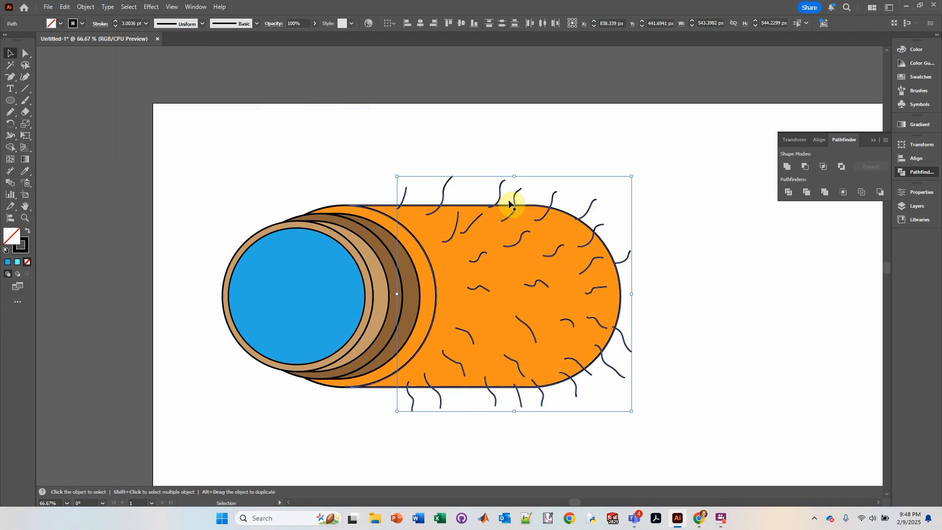
{"action": "left_click", "coordinate": [116, 21]}
{"action": "left_click", "coordinate": [116, 20]}
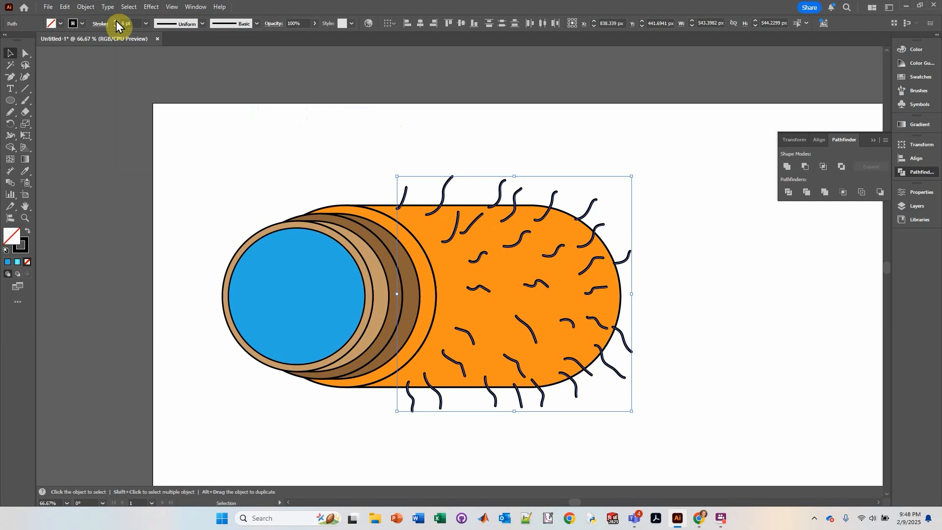
{"action": "left_click", "coordinate": [116, 21]}
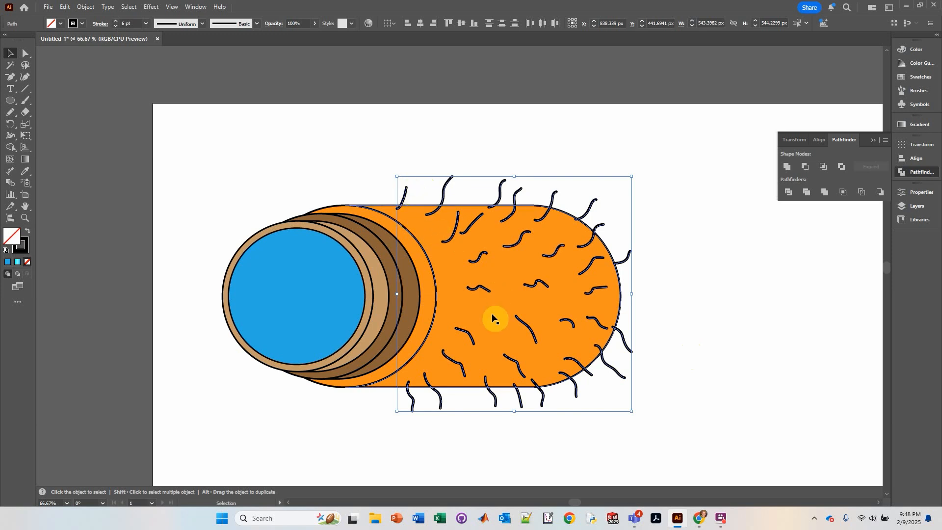
Step: Expand the selected hairs with both Fill and Stroke enabled
{"action": "left_click", "coordinate": [85, 7]}
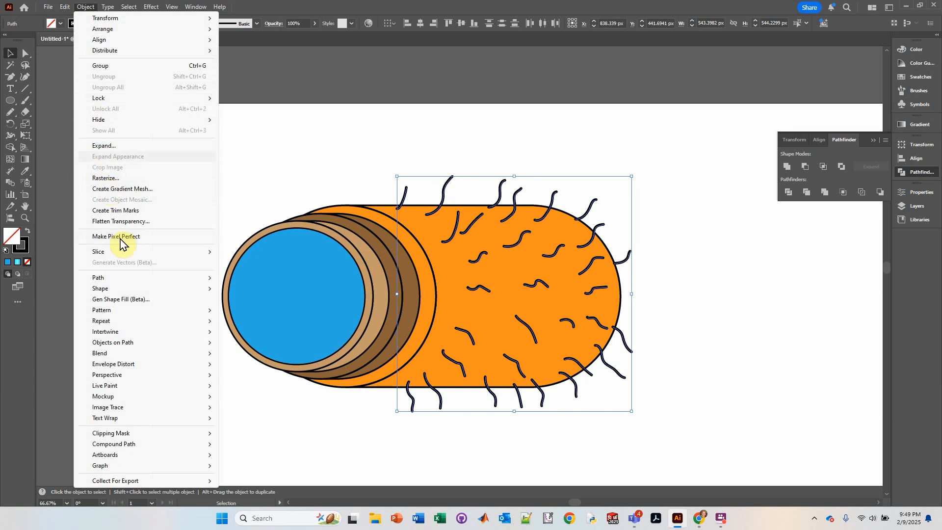
{"action": "left_click", "coordinate": [109, 146]}
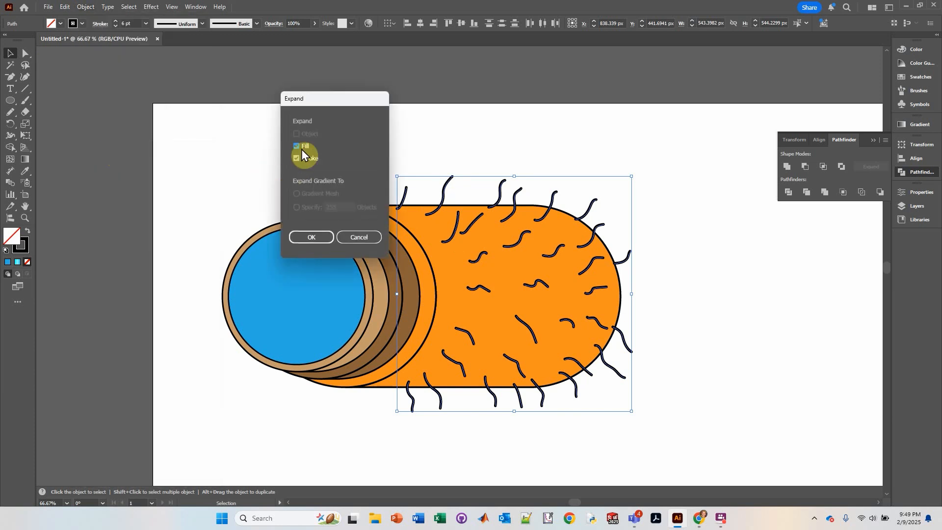
{"action": "left_click", "coordinate": [318, 236]}
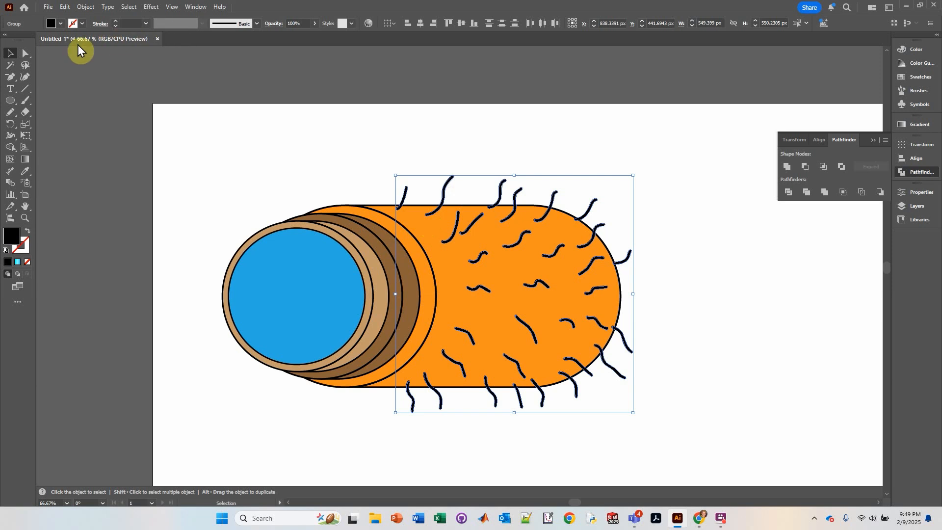
Step: Give the expanded hairs a black stroke and a red-orange fill
{"action": "left_click", "coordinate": [80, 24]}
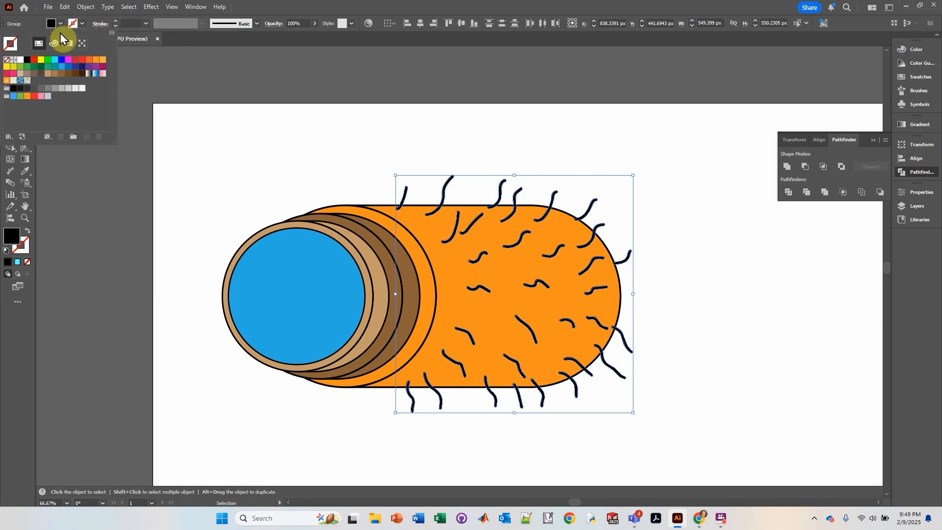
{"action": "left_click", "coordinate": [27, 61]}
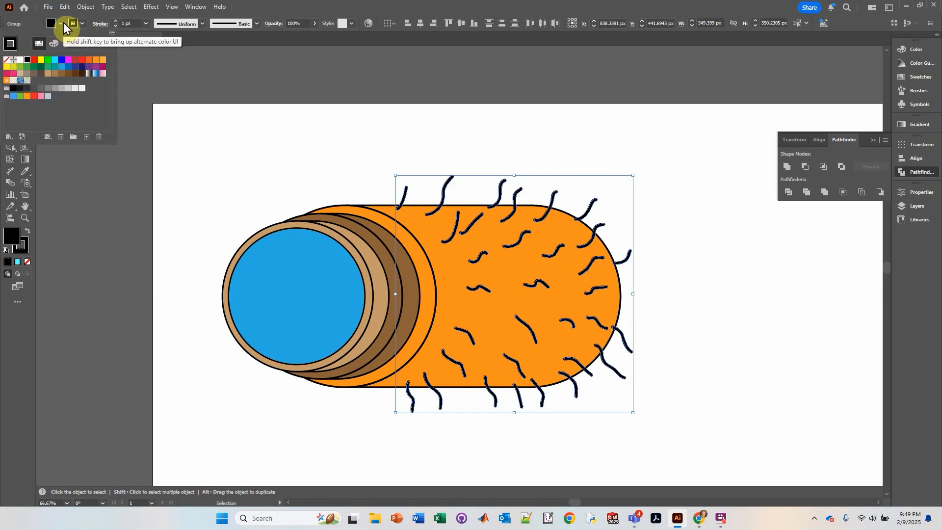
{"action": "left_click", "coordinate": [63, 22]}
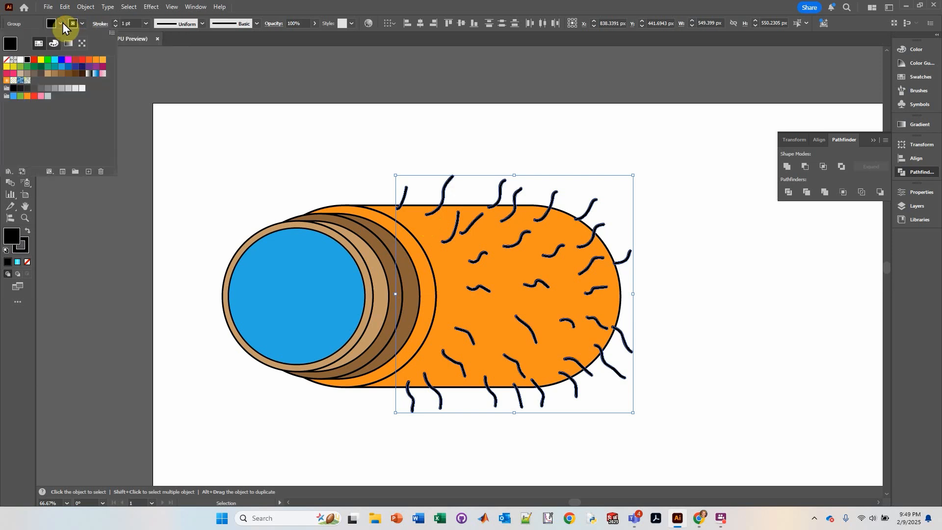
{"action": "left_click", "coordinate": [83, 60]}
{"action": "left_click", "coordinate": [88, 59]}
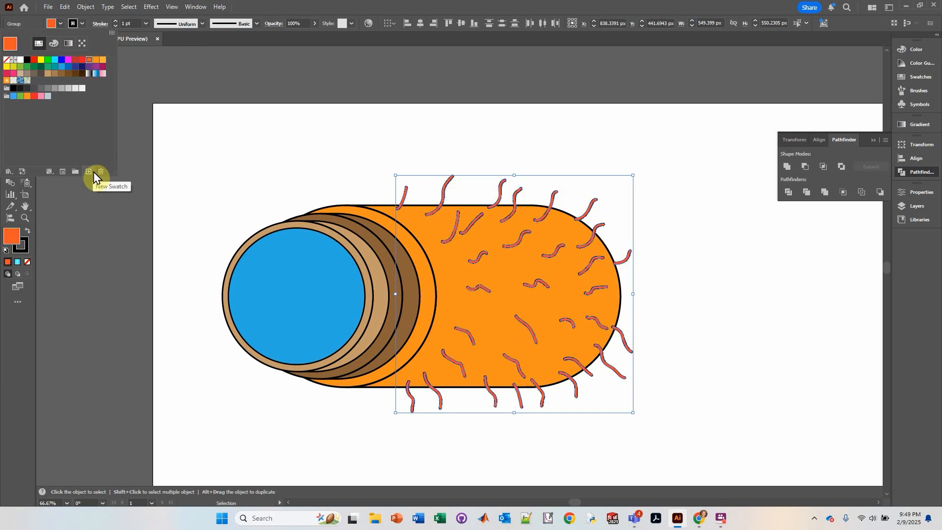
Step: Set the hairs' outline weight to 2 pt and deselect them
{"action": "left_click", "coordinate": [116, 26]}
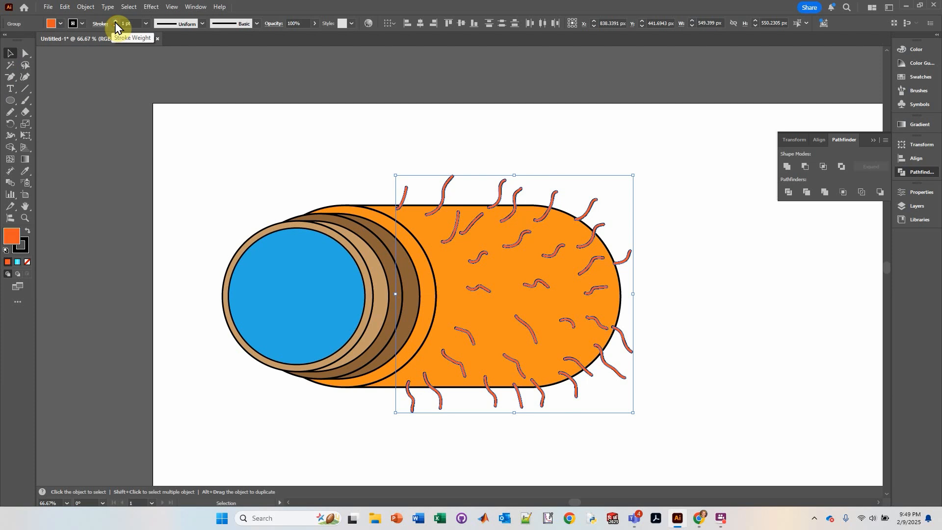
{"action": "left_click", "coordinate": [115, 22]}
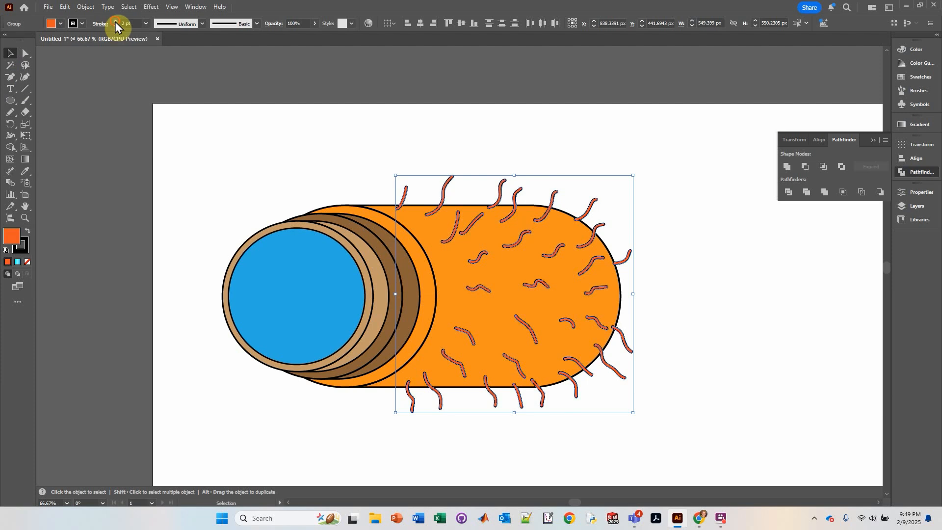
{"action": "left_click", "coordinate": [380, 136]}
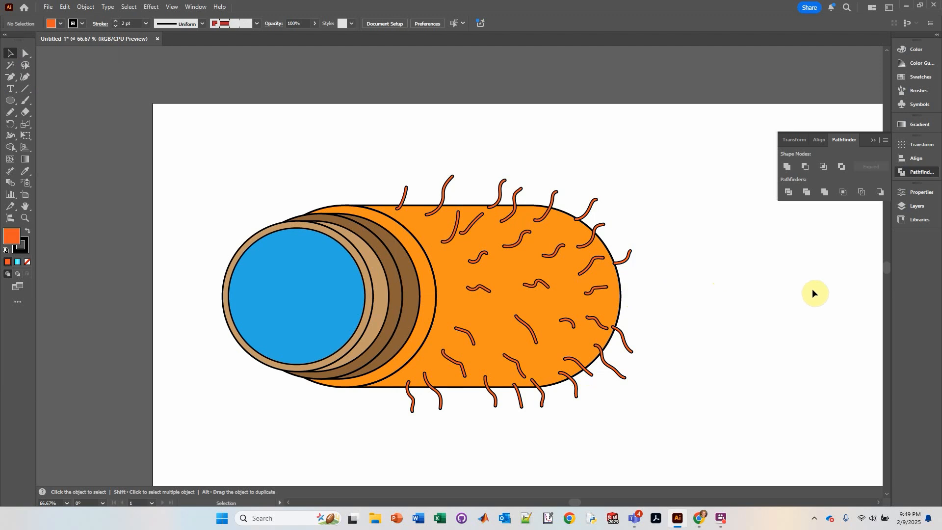
Step: Draw a long wavy pencil tail about 606 px wide, extending outward from the orange body's rounded end
{"action": "left_click", "coordinate": [11, 111]}
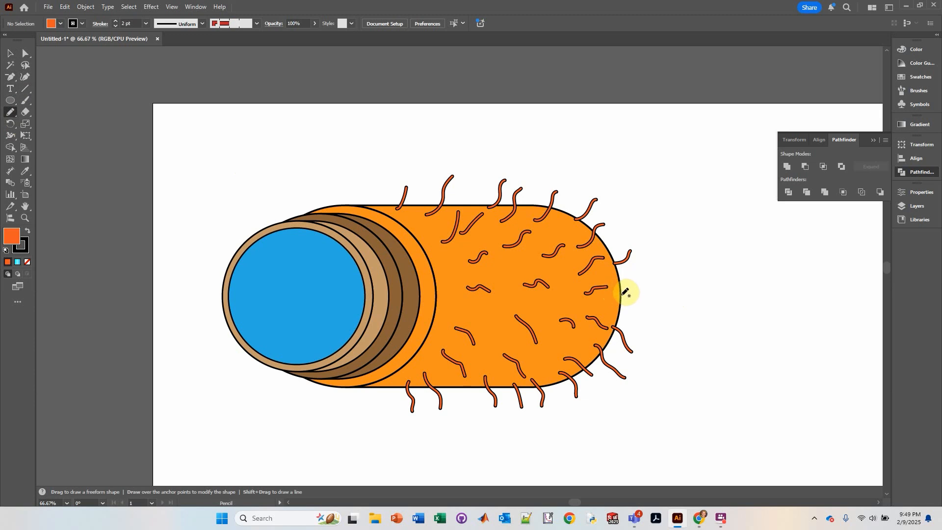
{"action": "mouse_move", "coordinate": [609, 295]}
{"action": "left_mouse_down"}
{"action": "mouse_move", "coordinate": [715, 273]}
{"action": "mouse_move", "coordinate": [755, 294]}
{"action": "mouse_move", "coordinate": [806, 301]}
{"action": "mouse_move", "coordinate": [869, 278]}
{"action": "left_mouse_up"}
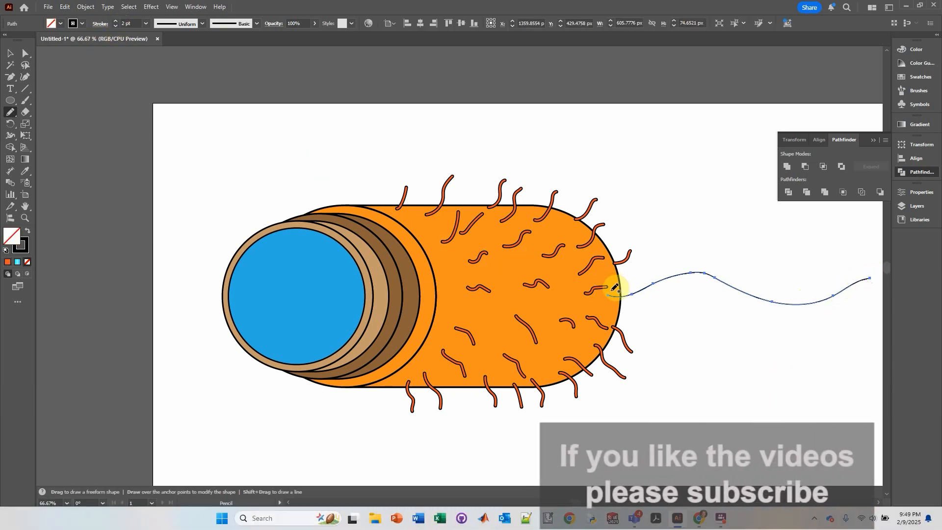
{"action": "mouse_move", "coordinate": [614, 290]}
{"action": "left_mouse_down"}
{"action": "mouse_move", "coordinate": [662, 311]}
{"action": "mouse_move", "coordinate": [717, 299]}
{"action": "mouse_move", "coordinate": [829, 312]}
{"action": "left_mouse_up"}
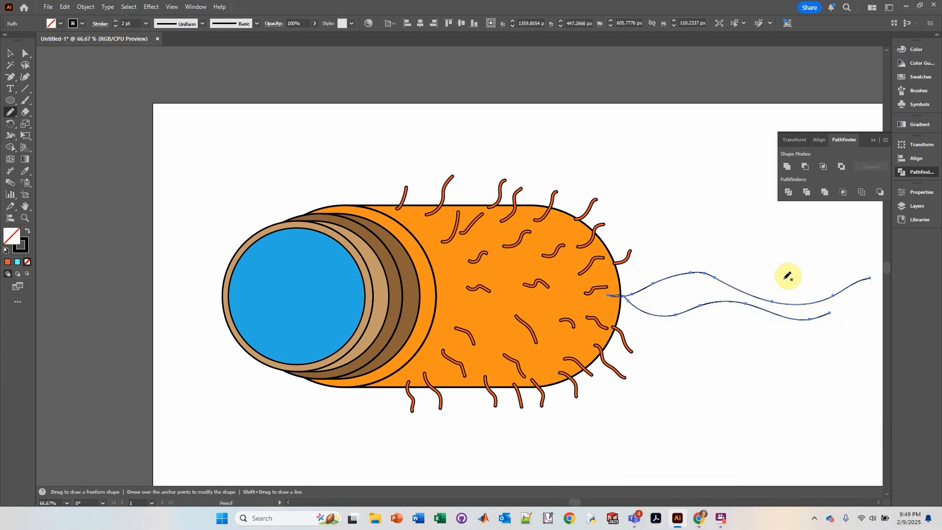
{"action": "key", "text": "v"}
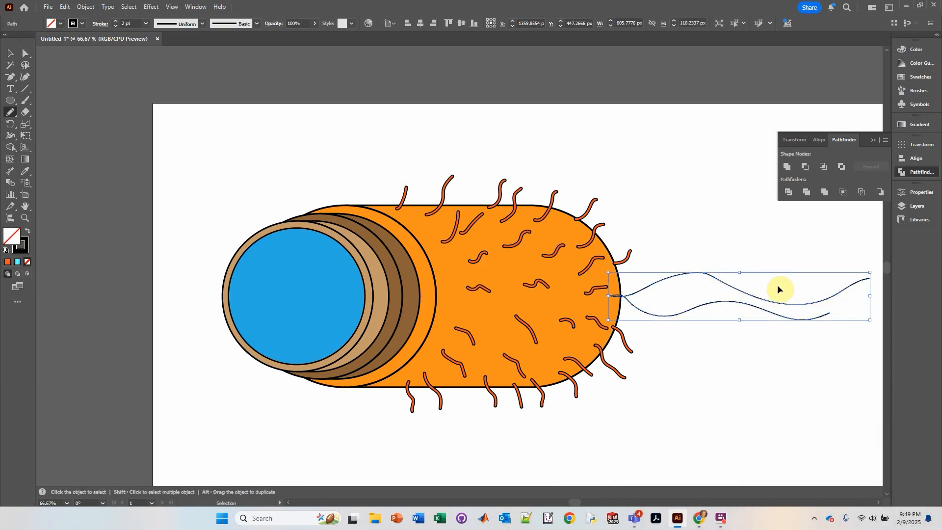
{"action": "key", "text": "ctrl+z"}
Step: Draw a second wavy pencil tail about 576 px wide from the rounded end, crossing the first tail
{"action": "key", "text": "n"}
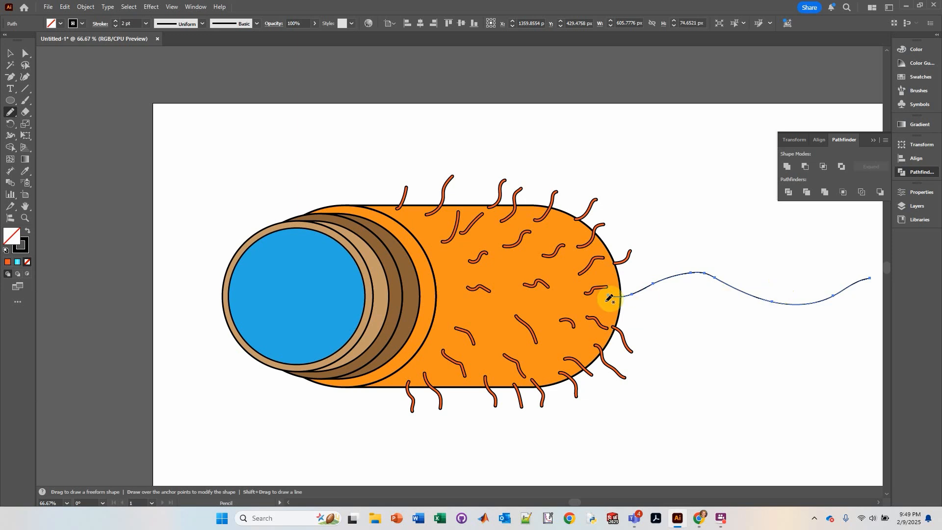
{"action": "mouse_move", "coordinate": [613, 305]}
{"action": "left_mouse_down"}
{"action": "mouse_move", "coordinate": [641, 283]}
{"action": "mouse_move", "coordinate": [728, 309]}
{"action": "mouse_move", "coordinate": [804, 282]}
{"action": "mouse_move", "coordinate": [856, 304]}
{"action": "left_mouse_up"}
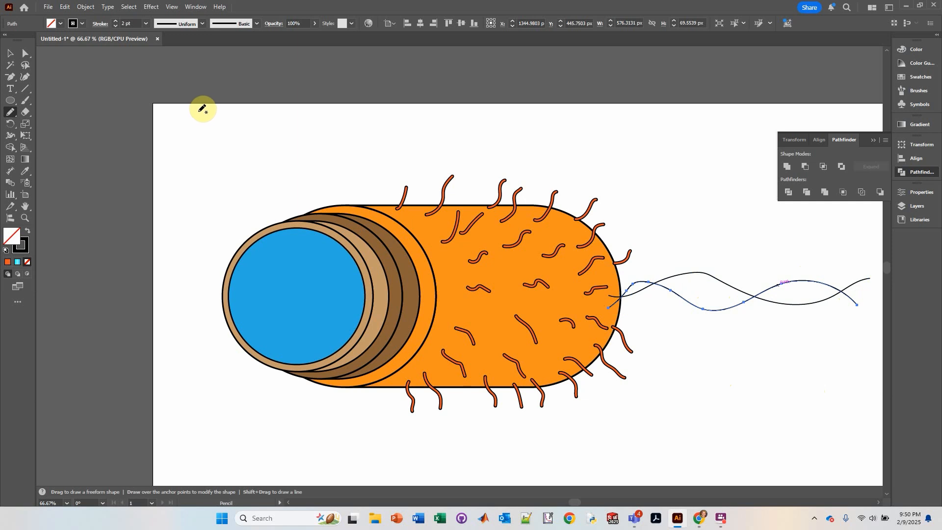
Step: Select both wavy tails and set their stroke weight to 9 pt
{"action": "left_click", "coordinate": [10, 53]}
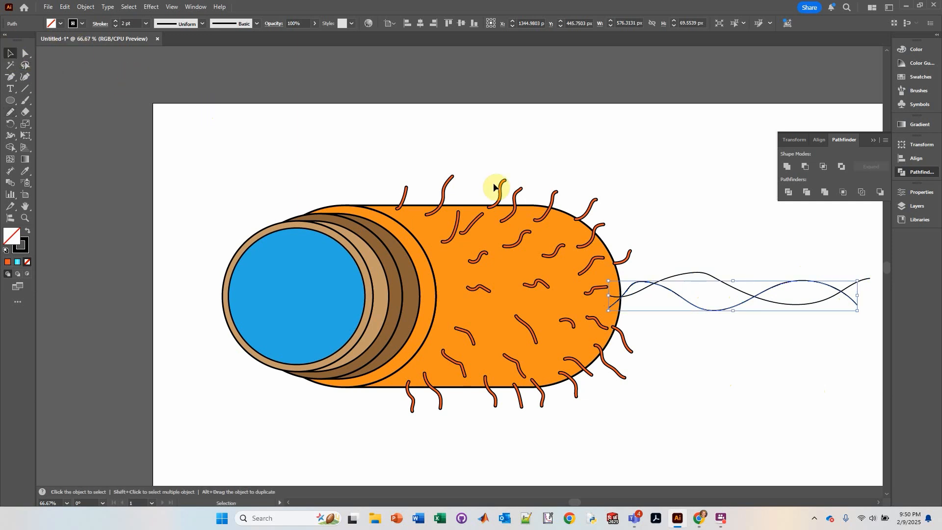
{"action": "left_click", "coordinate": [697, 274], "text": "shift"}
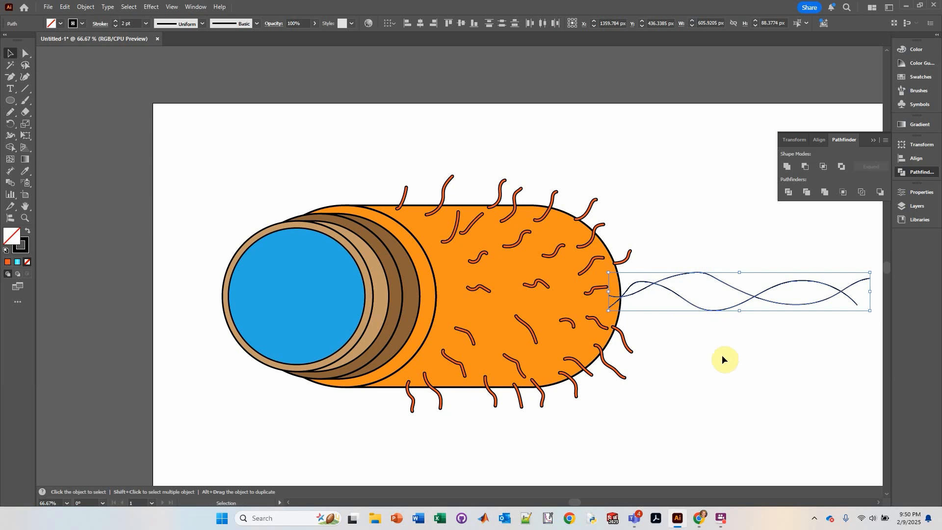
{"action": "left_click", "coordinate": [116, 21]}
{"action": "left_click", "coordinate": [116, 21]}
{"action": "left_click", "coordinate": [115, 21]}
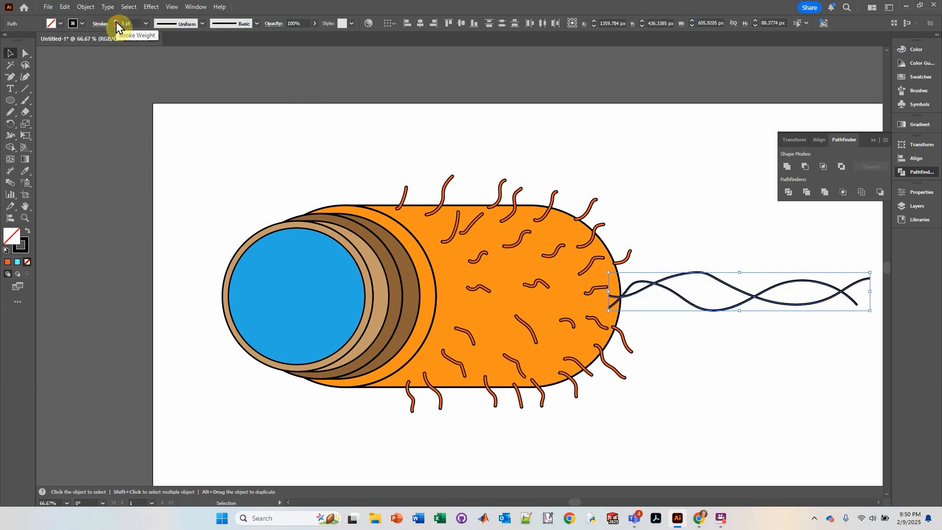
{"action": "left_click", "coordinate": [116, 21]}
{"action": "left_click", "coordinate": [115, 21]}
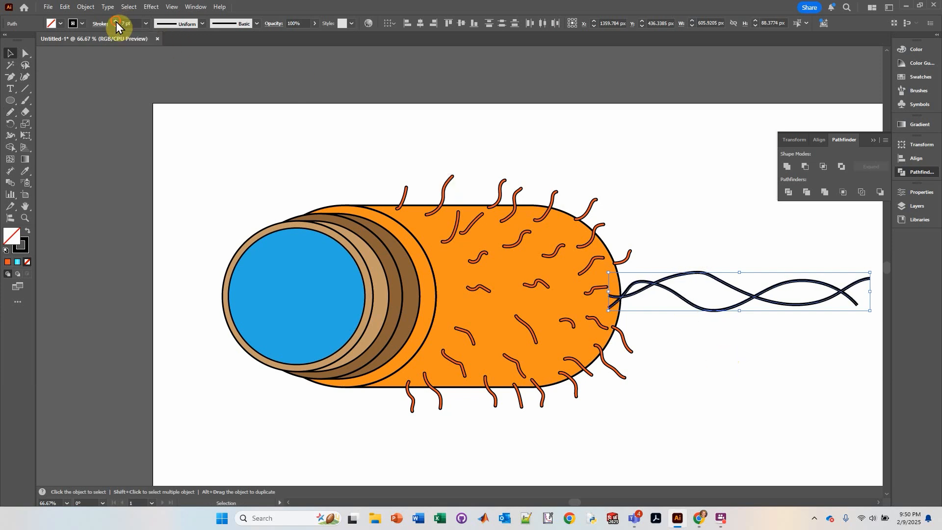
{"action": "left_click", "coordinate": [115, 21]}
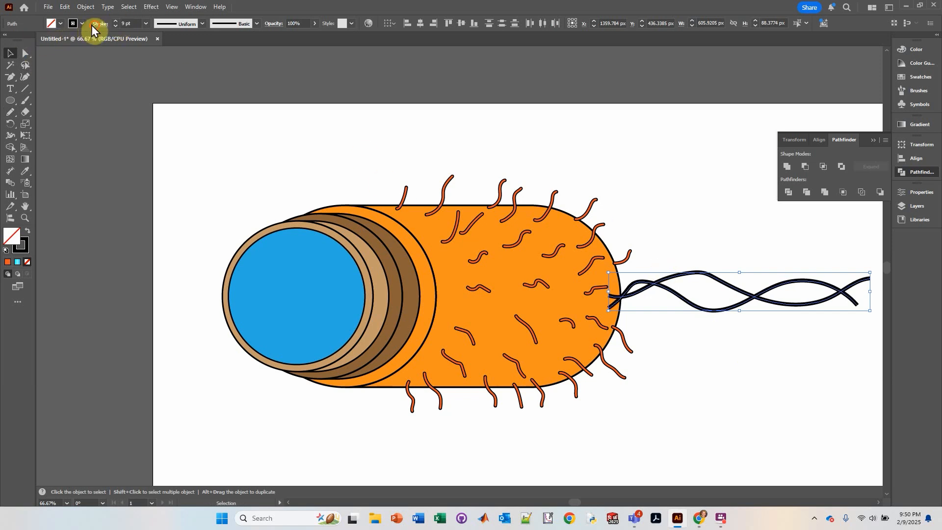
Step: Give both tails' strokes round caps and round corner joins
{"action": "left_click", "coordinate": [92, 26]}
{"action": "left_click", "coordinate": [50, 49]}
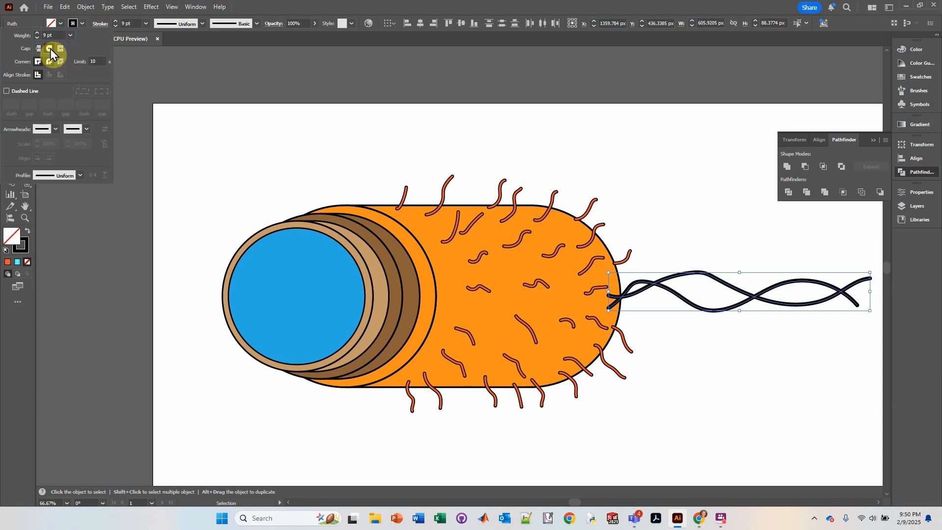
{"action": "left_click", "coordinate": [51, 62]}
{"action": "left_click", "coordinate": [432, 10]}
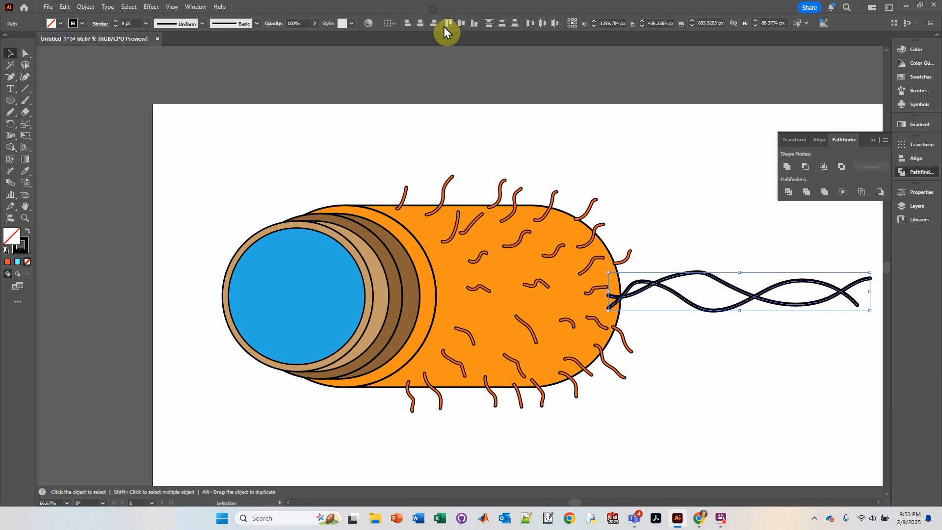
Step: Move the first tail clear above the other, and expand both tails with Fill and Stroke enabled
{"action": "left_click", "coordinate": [675, 243]}
{"action": "left_click_drag", "start_coordinate": [699, 273], "coordinate": [667, 135]}
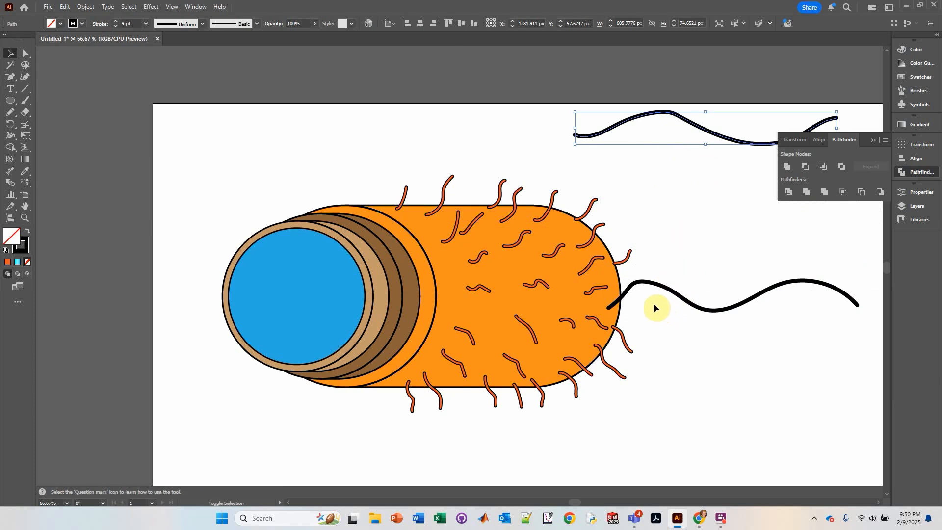
{"action": "left_click", "coordinate": [660, 286], "text": "shift"}
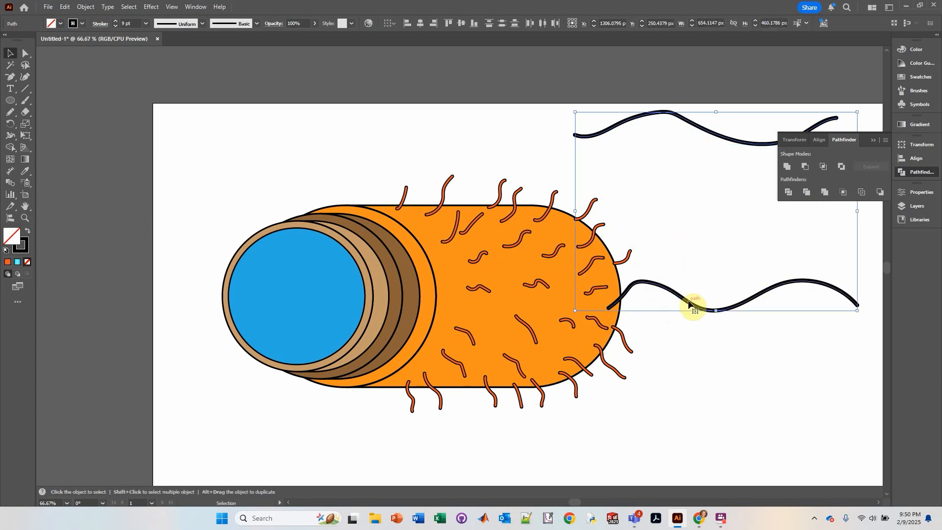
{"action": "left_click", "coordinate": [87, 10]}
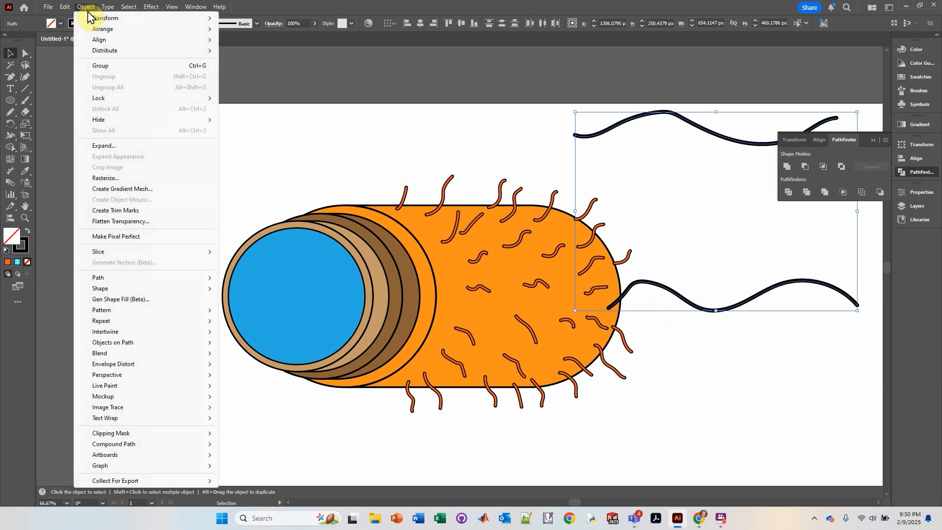
{"action": "left_click", "coordinate": [104, 146]}
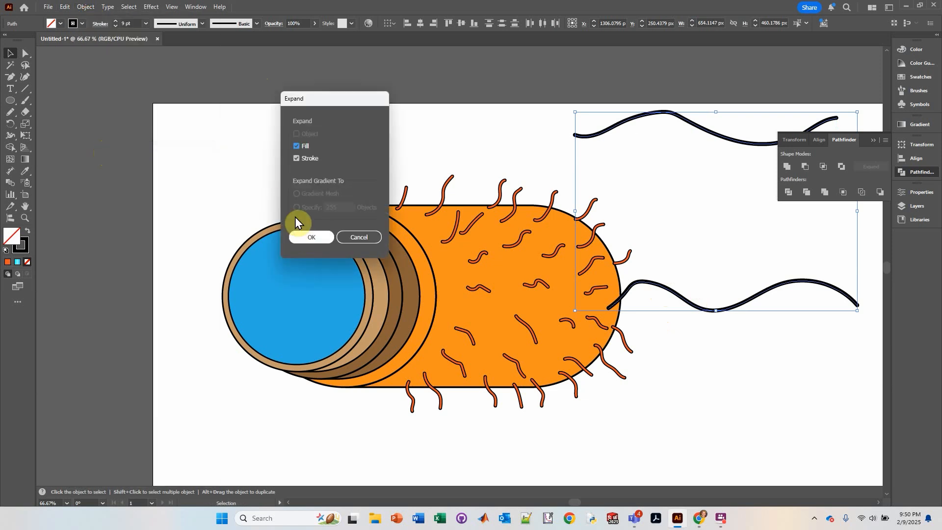
{"action": "left_click", "coordinate": [306, 238]}
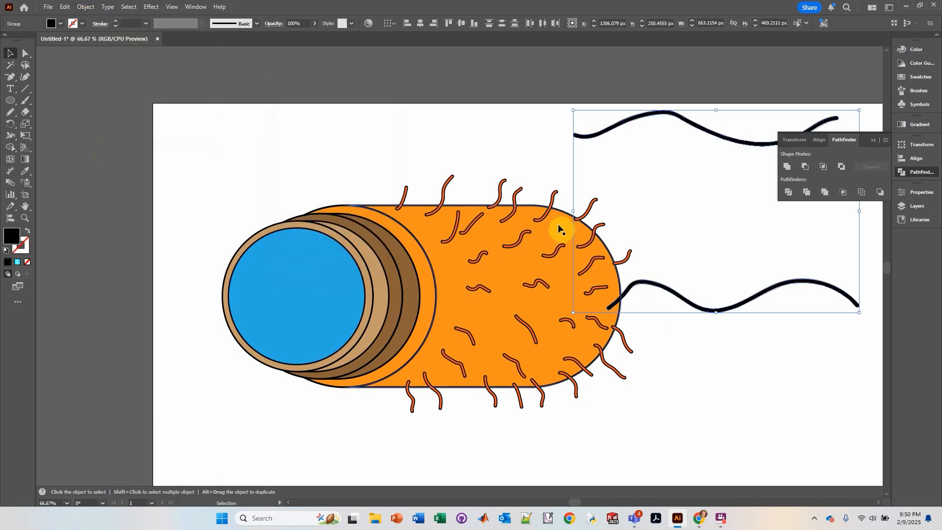
Step: Copy a hair's red-orange fill and 2 pt black stroke onto both expanded tails with the Eyedropper
{"action": "key", "text": "i"}
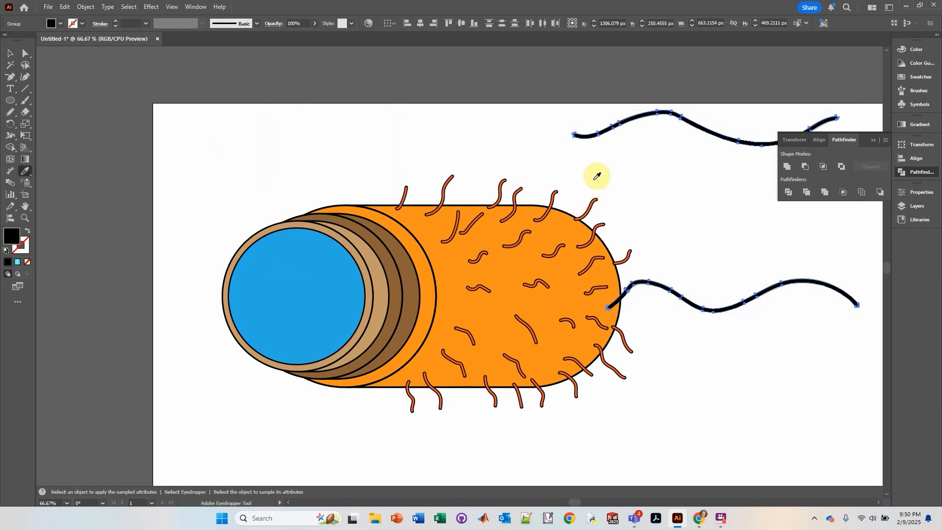
{"action": "left_click", "coordinate": [591, 209]}
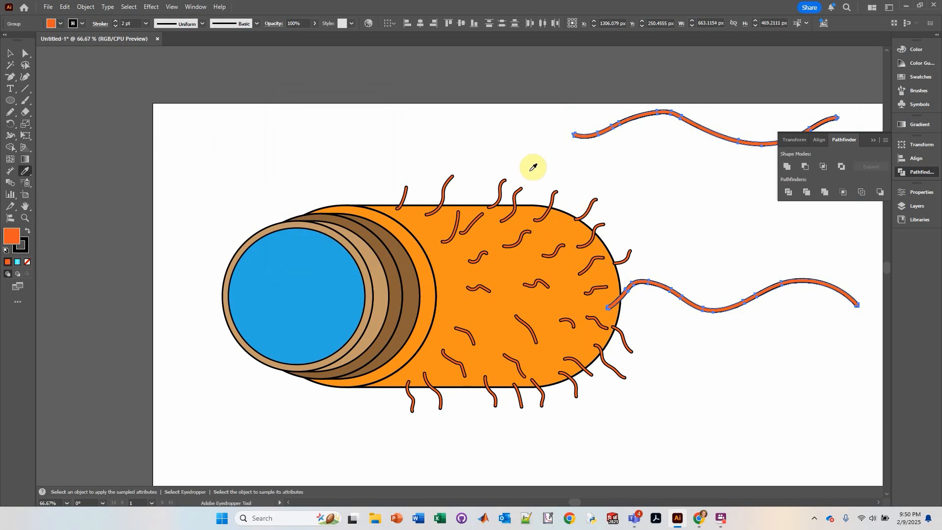
{"action": "left_click", "coordinate": [10, 53]}
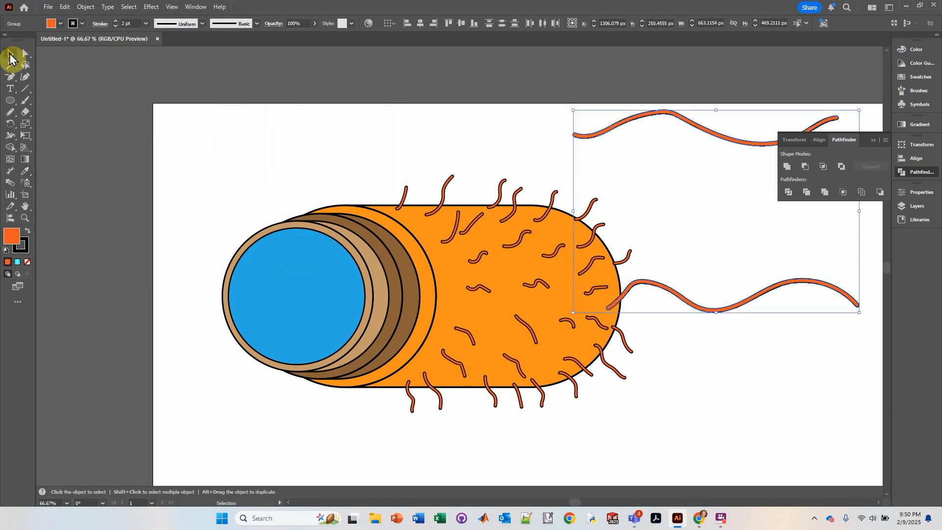
Step: Move the upper tail back to cross the other at the rounded end, and send both tails behind the body
{"action": "left_click", "coordinate": [625, 149]}
{"action": "left_click_drag", "start_coordinate": [631, 109], "coordinate": [663, 287]}
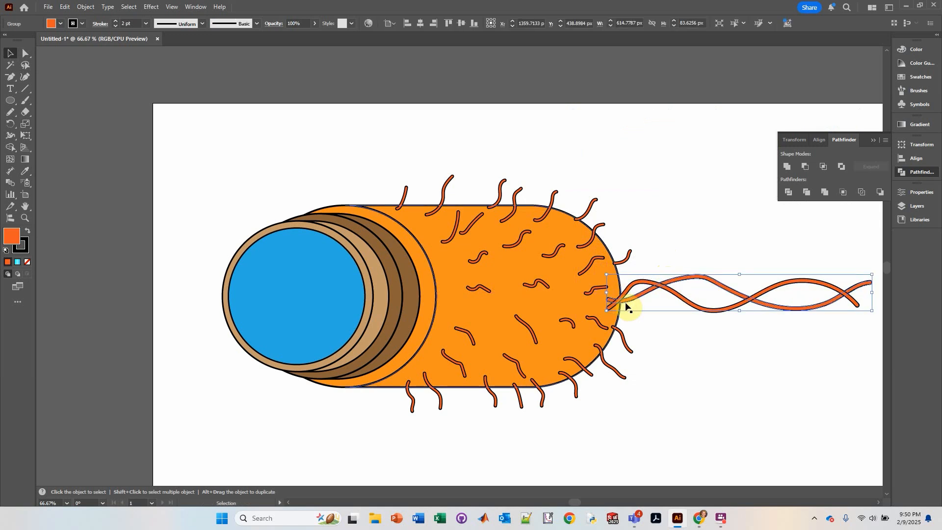
{"action": "left_click_drag", "start_coordinate": [656, 186], "coordinate": [756, 368]}
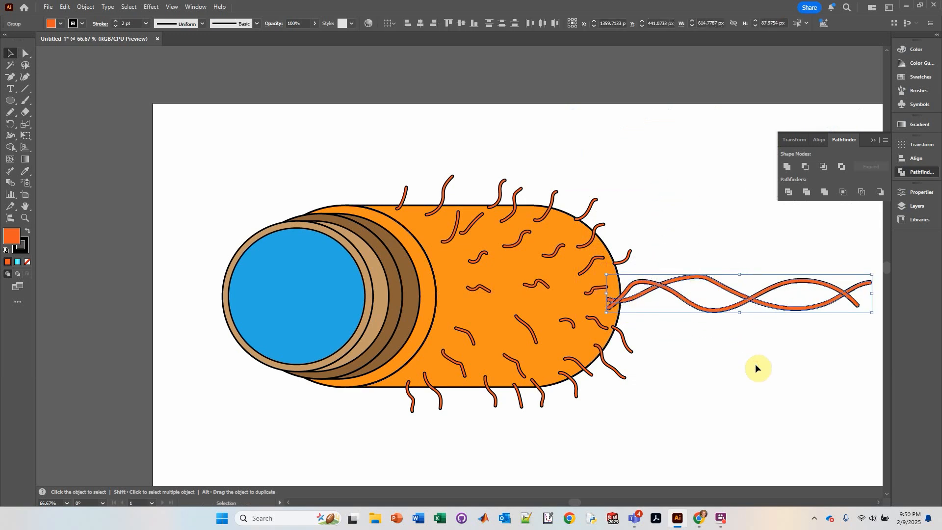
{"action": "right_click", "coordinate": [667, 287]}
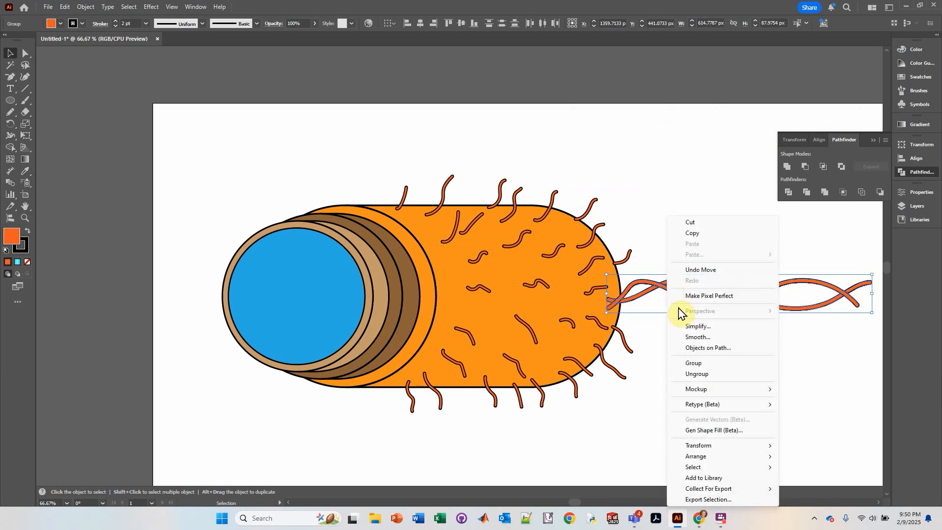
{"action": "mouse_move", "coordinate": [708, 457]}
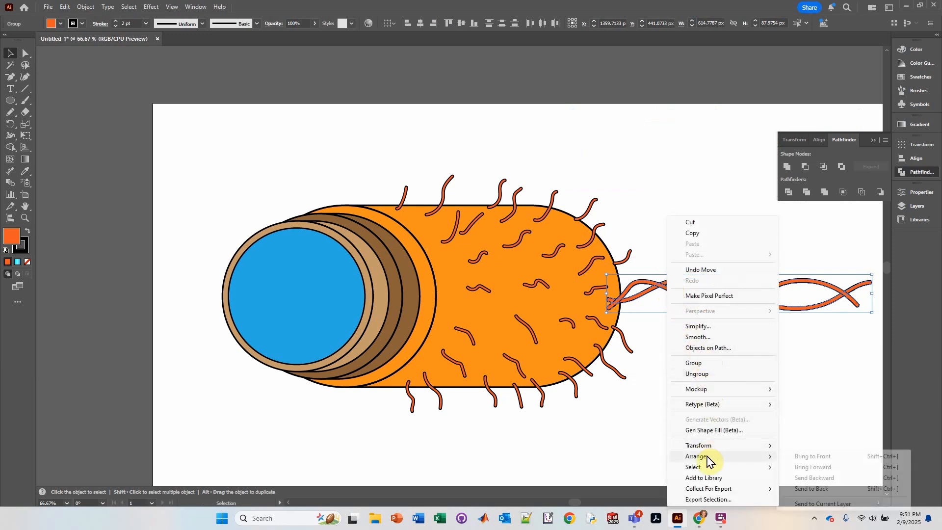
{"action": "left_click", "coordinate": [829, 489]}
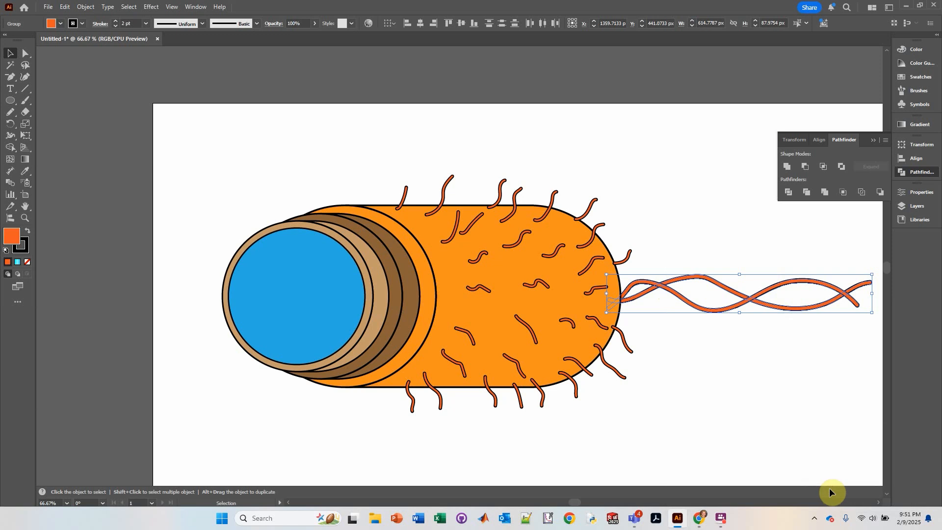
{"action": "left_click", "coordinate": [746, 424]}
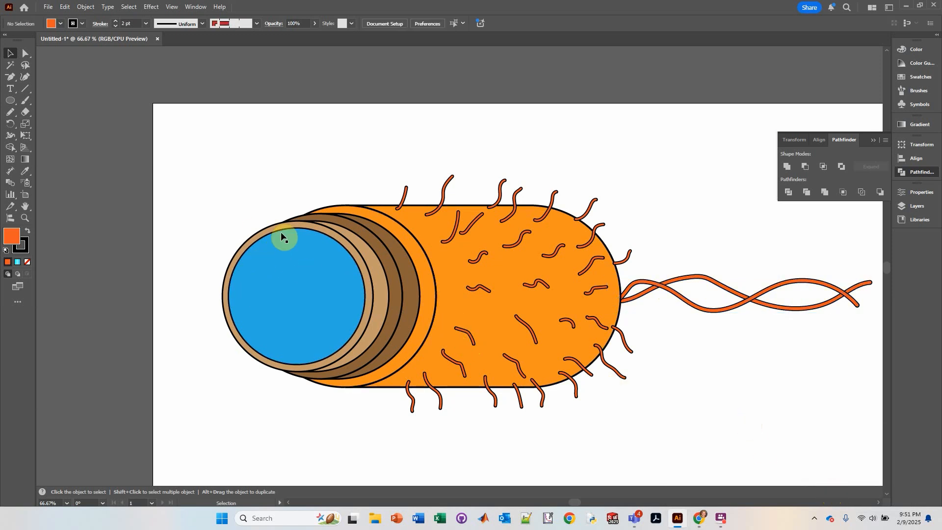
Step: Draw an unfilled looping pencil strand about 245 px wide and 69 px high inside the blue core, its ends reaching the tan ring
{"action": "left_click_drag", "start_coordinate": [285, 291], "coordinate": [386, 287]}
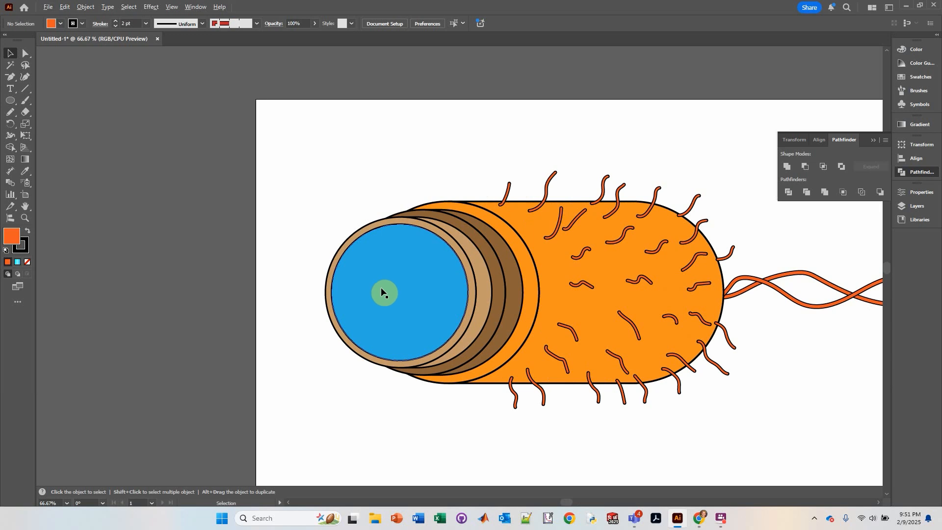
{"action": "scroll", "coordinate": [381, 291], "scroll_direction": "up", "scroll_amount": 2}
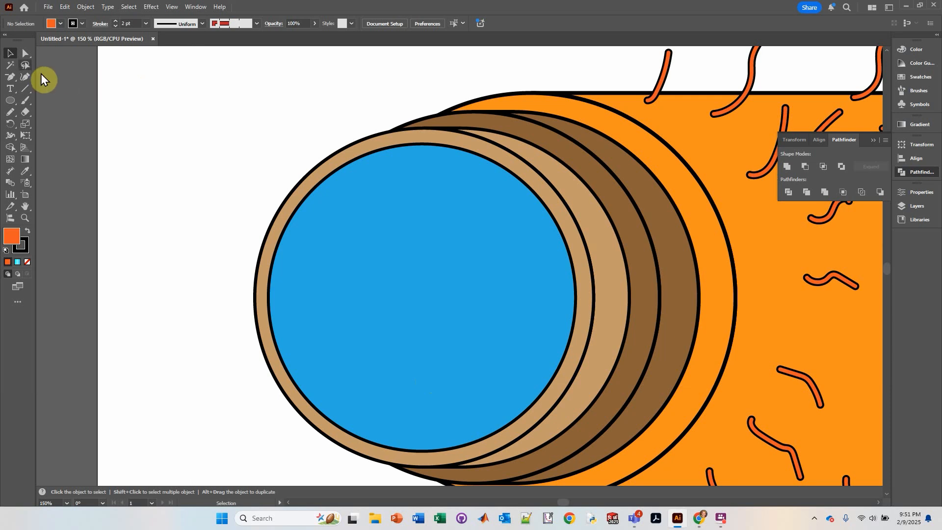
{"action": "left_click", "coordinate": [10, 112]}
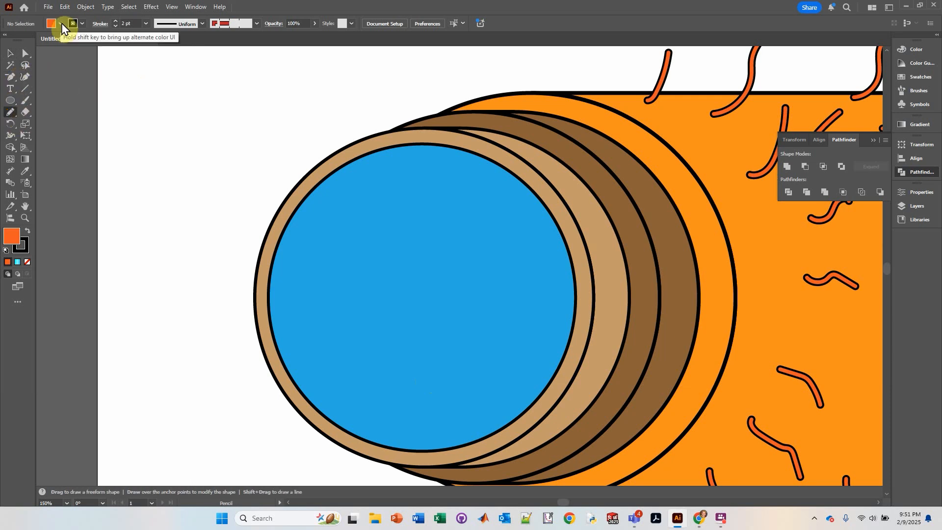
{"action": "left_click", "coordinate": [62, 24]}
{"action": "left_click", "coordinate": [6, 60]}
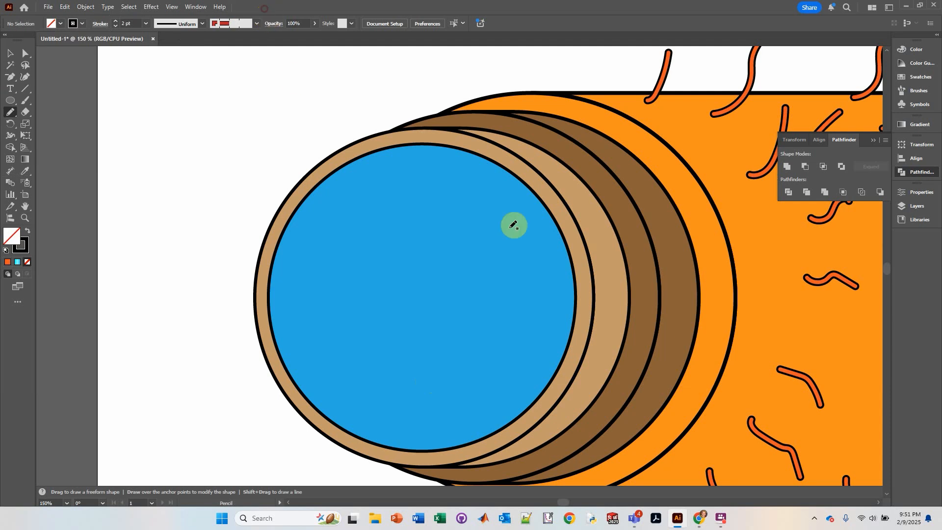
{"action": "mouse_move", "coordinate": [571, 273]}
{"action": "left_mouse_down"}
{"action": "mouse_move", "coordinate": [476, 298]}
{"action": "mouse_move", "coordinate": [406, 280]}
{"action": "mouse_move", "coordinate": [376, 291]}
{"action": "mouse_move", "coordinate": [405, 309]}
{"action": "mouse_move", "coordinate": [451, 289]}
{"action": "mouse_move", "coordinate": [514, 294]}
{"action": "mouse_move", "coordinate": [537, 326]}
{"action": "mouse_move", "coordinate": [403, 308]}
{"action": "mouse_move", "coordinate": [361, 331]}
{"action": "mouse_move", "coordinate": [407, 343]}
{"action": "mouse_move", "coordinate": [482, 340]}
{"action": "mouse_move", "coordinate": [598, 321]}
{"action": "left_mouse_up"}
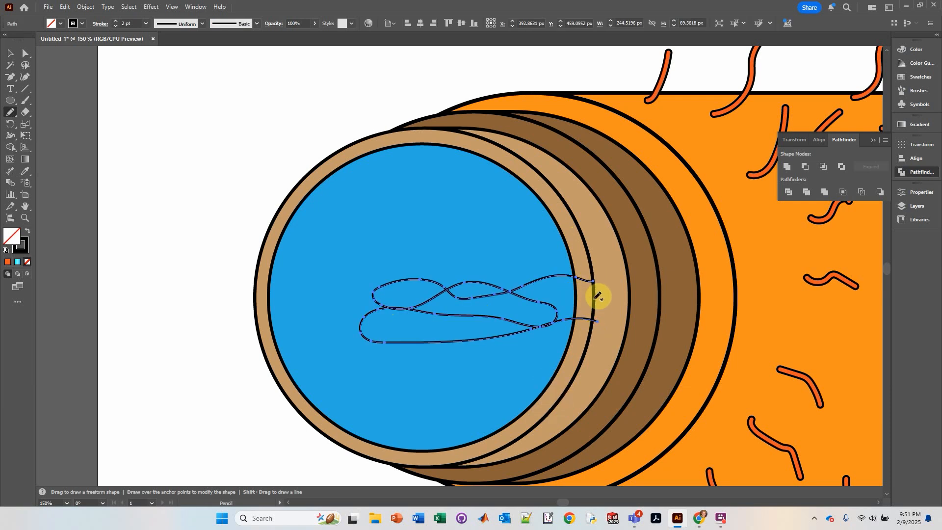
Step: Set the looping strand's stroke weight to 7 pt
{"action": "left_click", "coordinate": [116, 22]}
{"action": "left_click", "coordinate": [116, 23]}
{"action": "left_click", "coordinate": [116, 22]}
{"action": "left_click", "coordinate": [117, 23]}
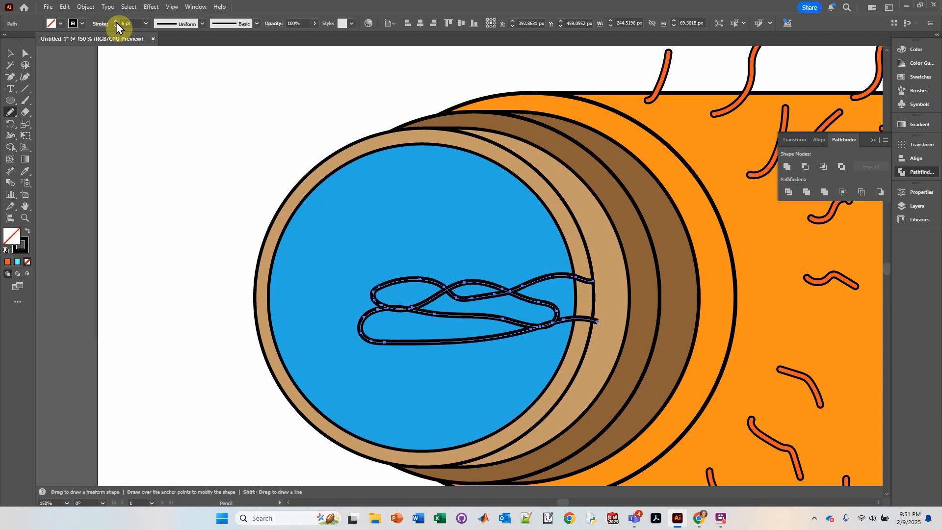
{"action": "left_click", "coordinate": [117, 23]}
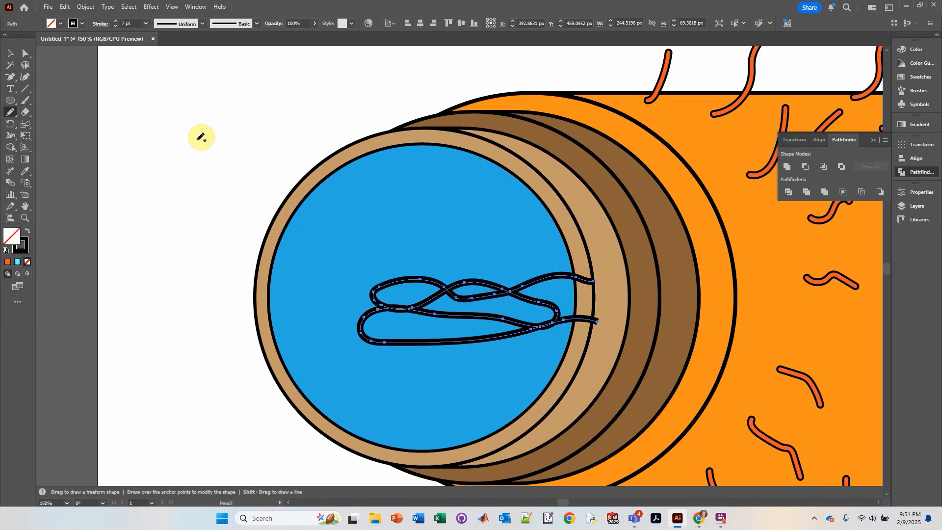
Step: Try to expand the looping strand's stroke into an outlined shape, and undo the expansion
{"action": "left_click", "coordinate": [87, 7]}
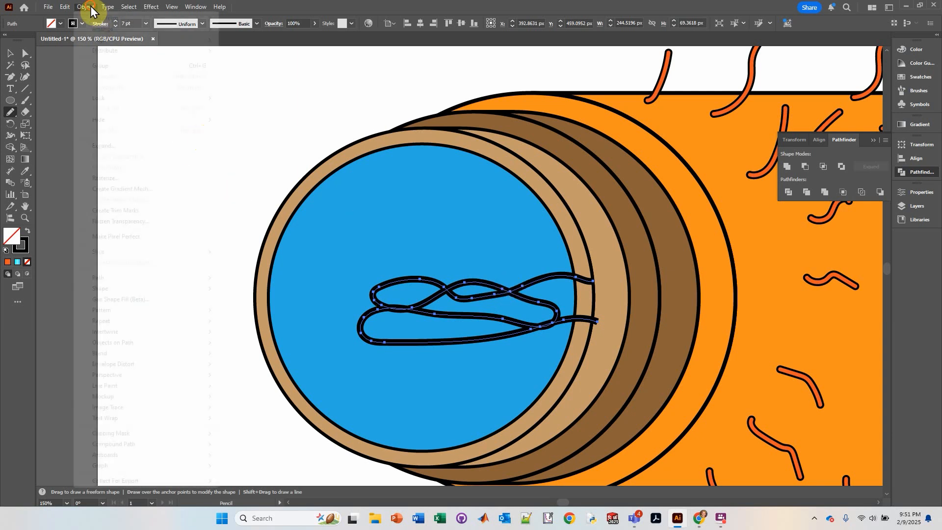
{"action": "left_click", "coordinate": [118, 146]}
{"action": "left_click", "coordinate": [311, 237]}
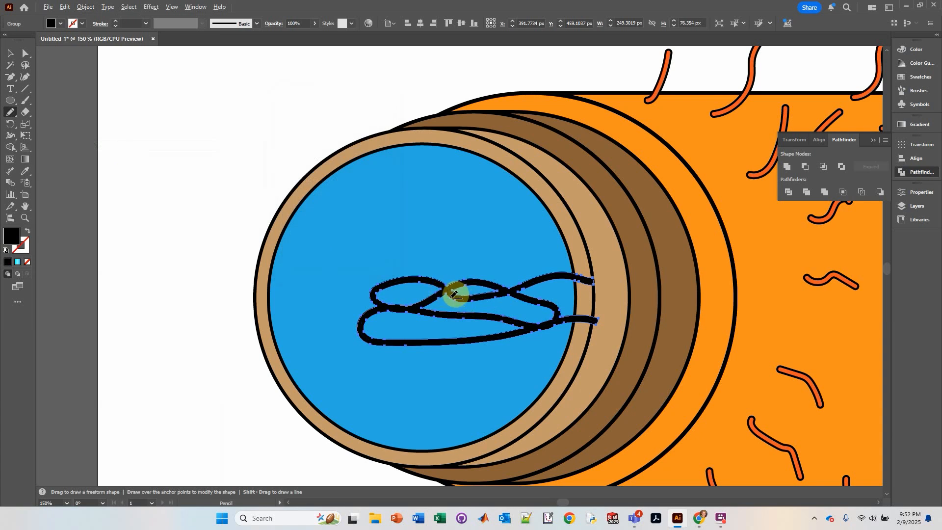
{"action": "scroll", "coordinate": [454, 294], "scroll_direction": "up", "scroll_amount": 4, "text": "alt"}
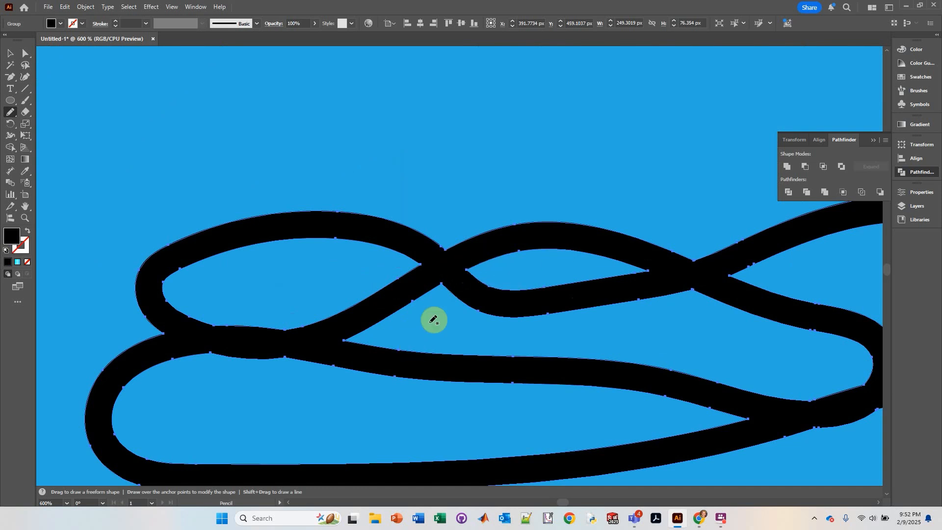
{"action": "key", "text": "ctrl+z"}
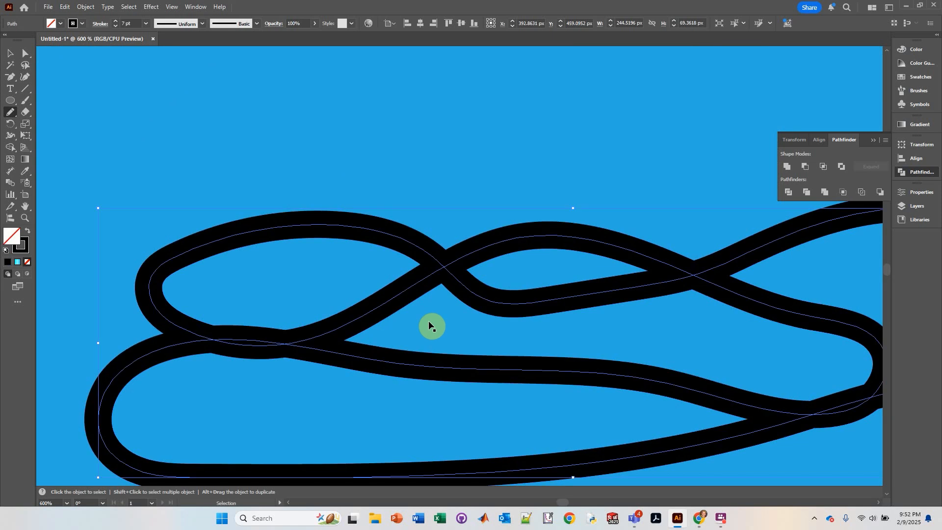
Step: Draw a small rectangle about 7.6 px wide and 4.7 px high in the blue core above the looping strand
{"action": "scroll", "coordinate": [428, 307], "scroll_direction": "down", "scroll_amount": 1}
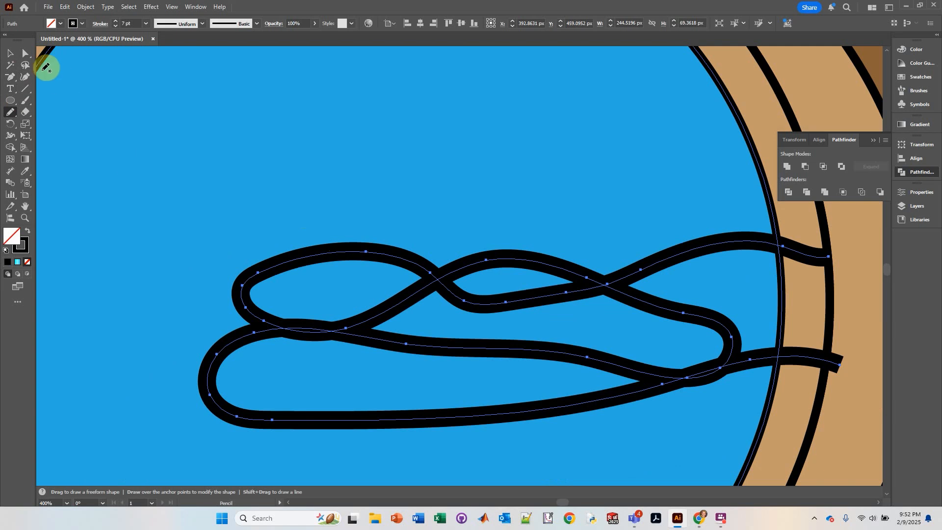
{"action": "left_click", "coordinate": [910, 93]}
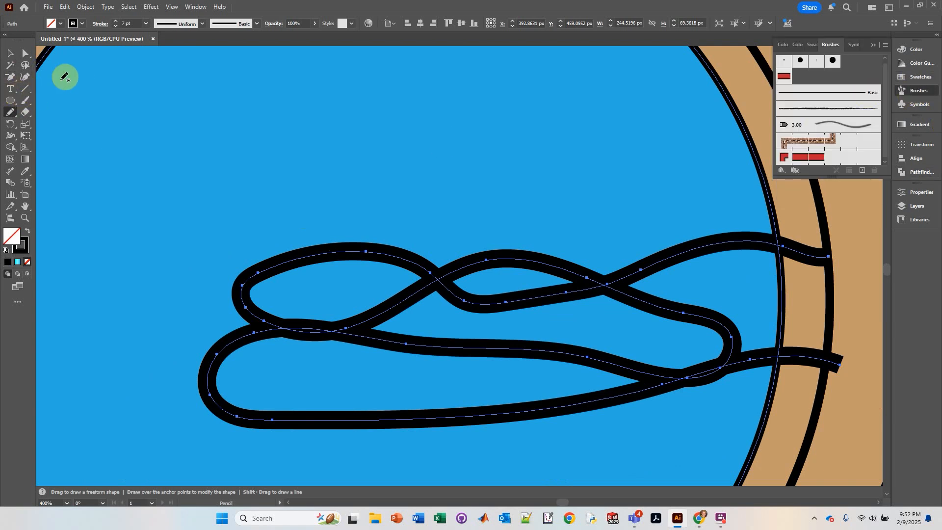
{"action": "left_click", "coordinate": [12, 102]}
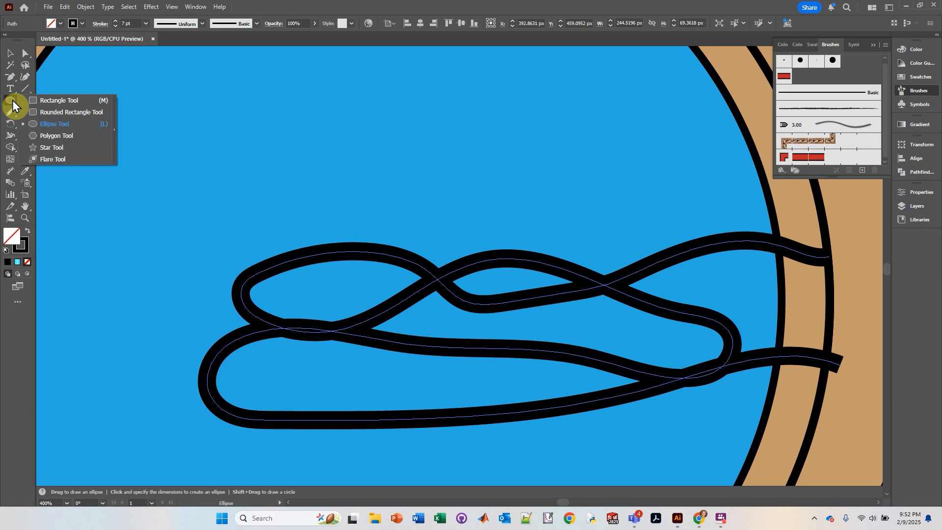
{"action": "left_click_drag", "start_coordinate": [13, 100], "coordinate": [54, 102]}
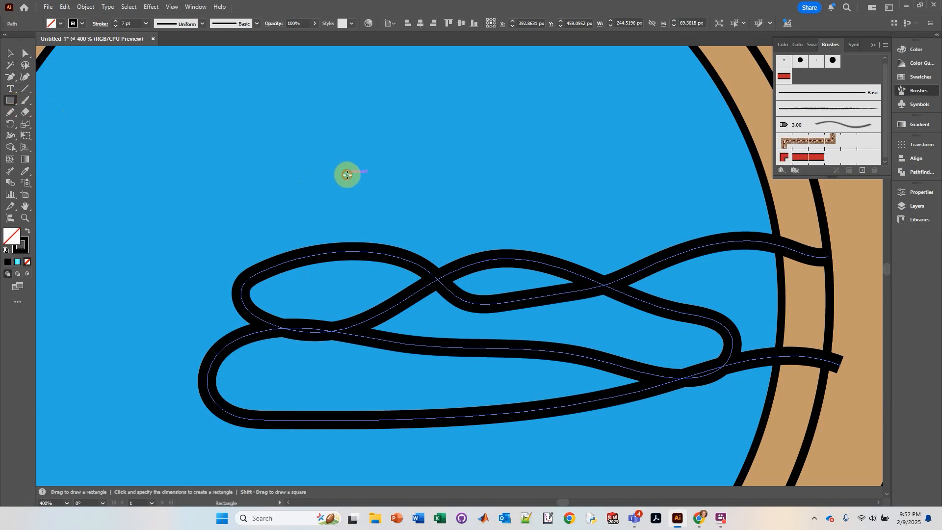
{"action": "left_click_drag", "start_coordinate": [347, 174], "coordinate": [367, 187]}
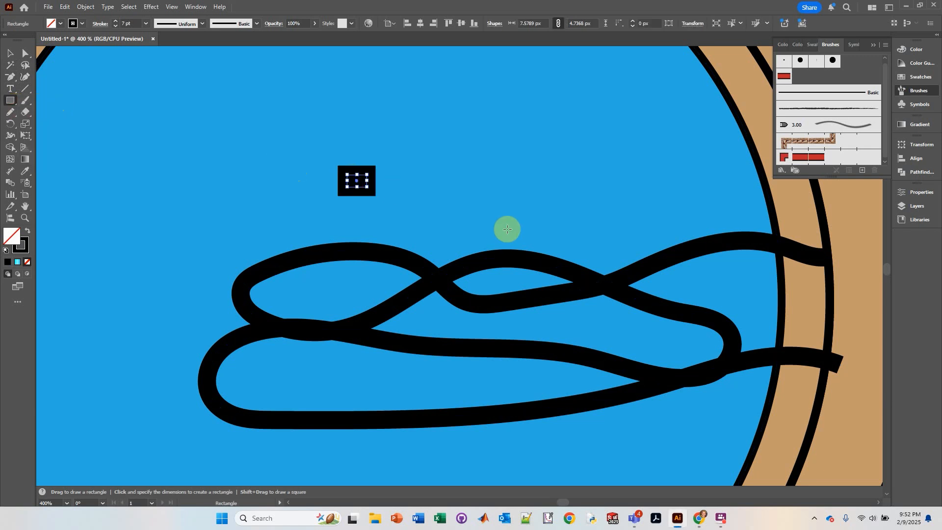
Step: Fill the small rectangle with red and remove its stroke
{"action": "left_click", "coordinate": [61, 24]}
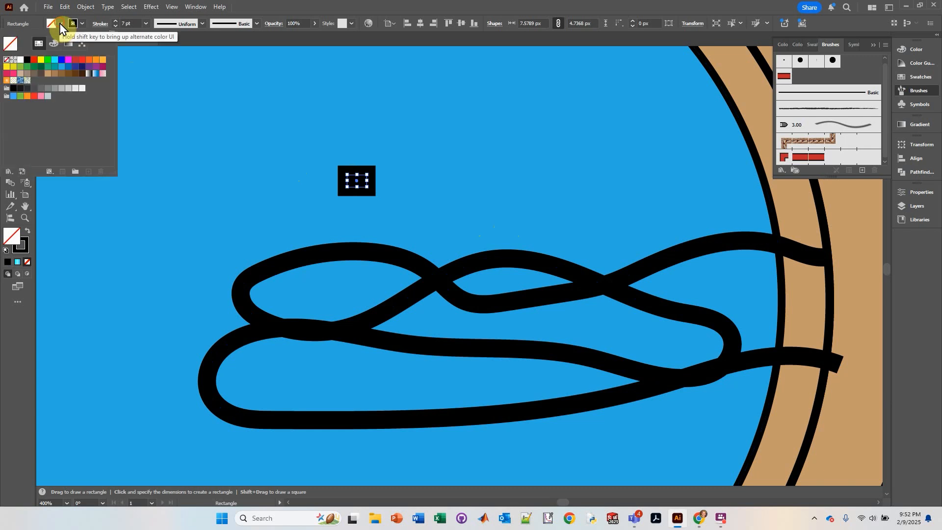
{"action": "left_click", "coordinate": [75, 63]}
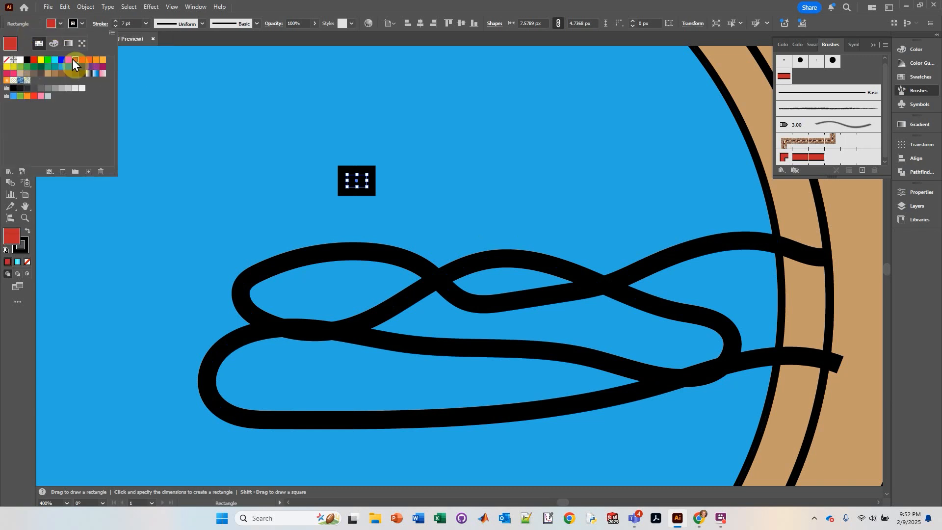
{"action": "left_click", "coordinate": [82, 25]}
{"action": "left_click", "coordinate": [81, 25]}
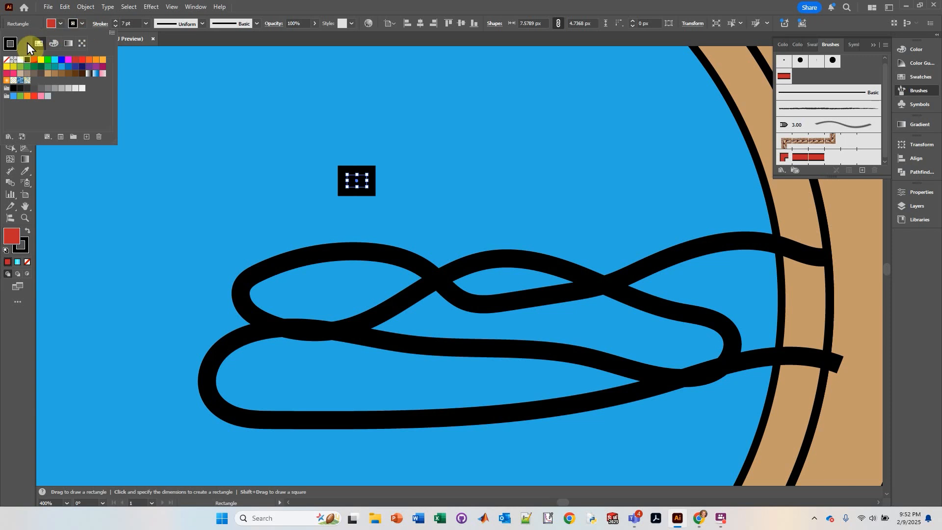
{"action": "left_click", "coordinate": [6, 60]}
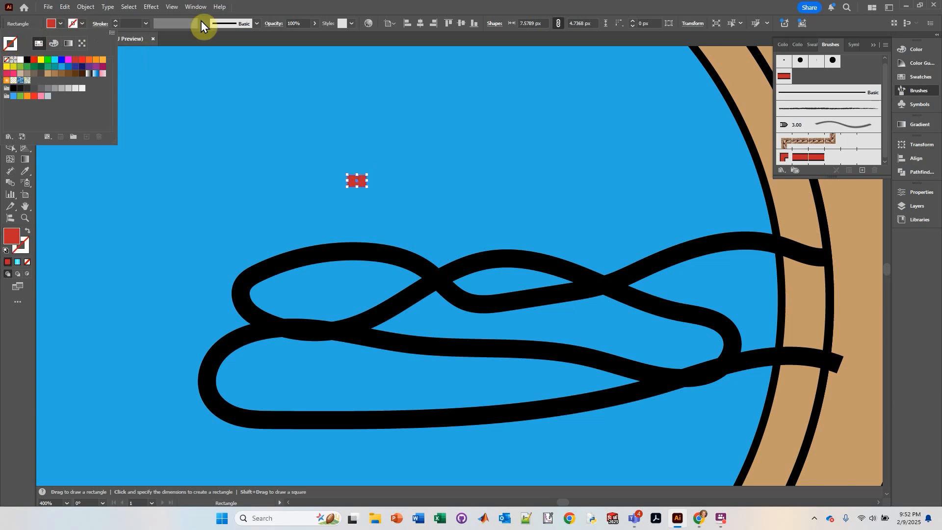
{"action": "left_click", "coordinate": [28, 93]}
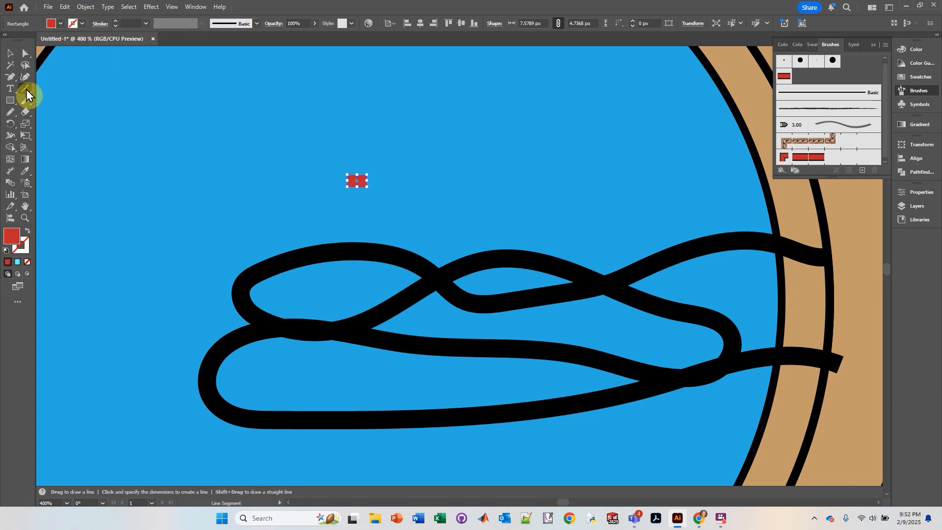
{"action": "left_click", "coordinate": [61, 24]}
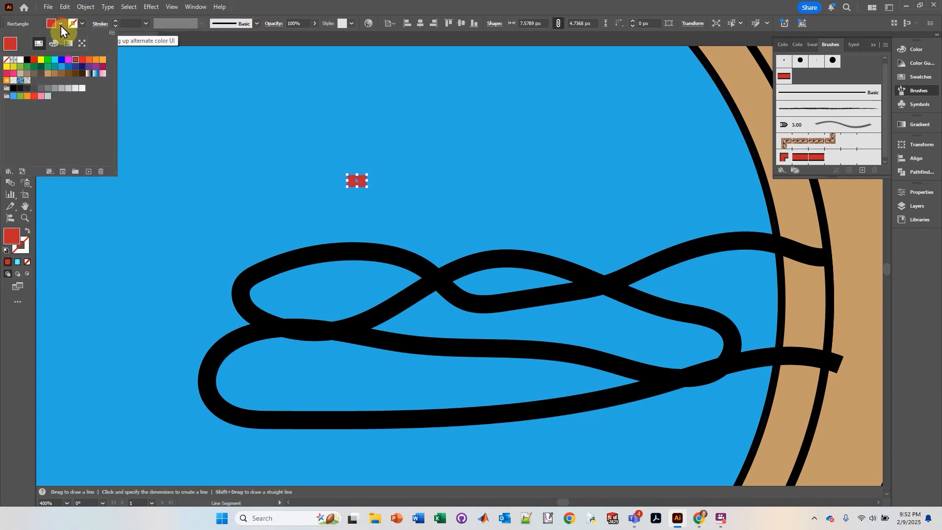
{"action": "left_click", "coordinate": [6, 59]}
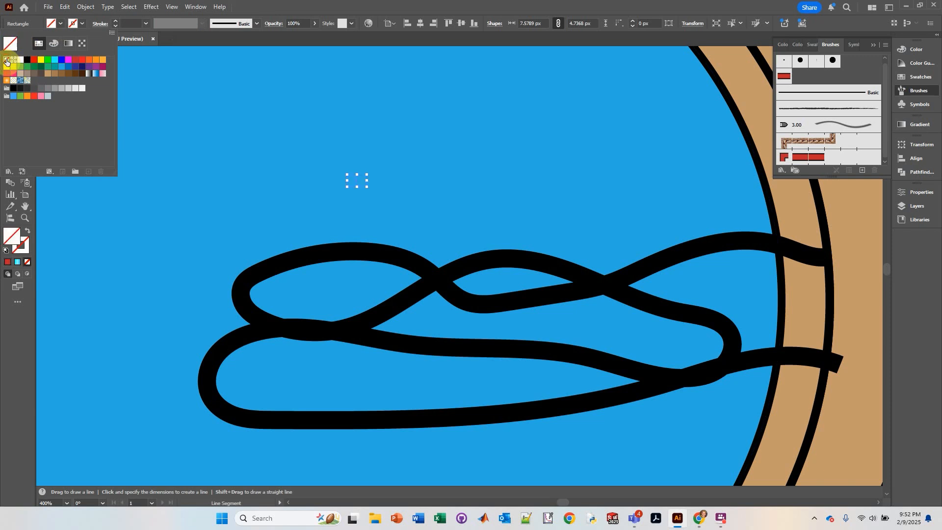
{"action": "left_click", "coordinate": [84, 60]}
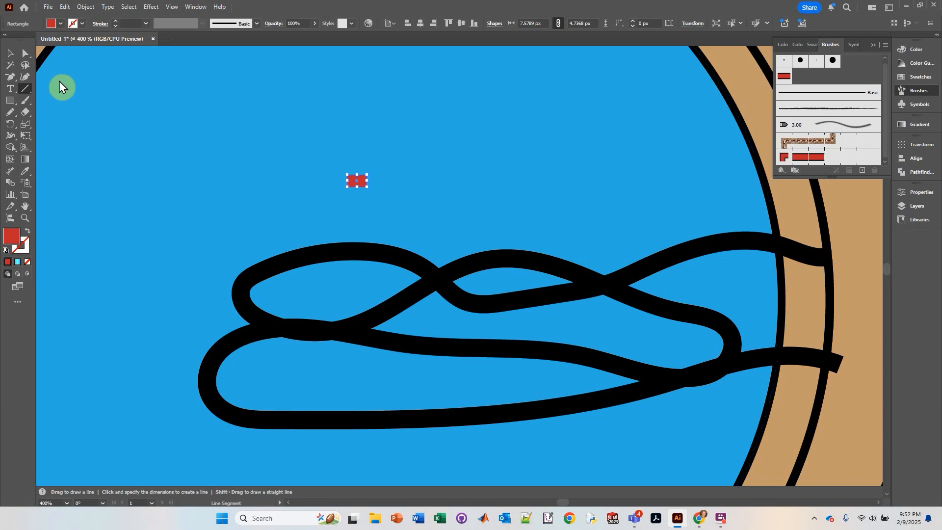
Step: Deselect the red rectangle and set new lines to no fill with a black stroke
{"action": "left_click", "coordinate": [9, 53]}
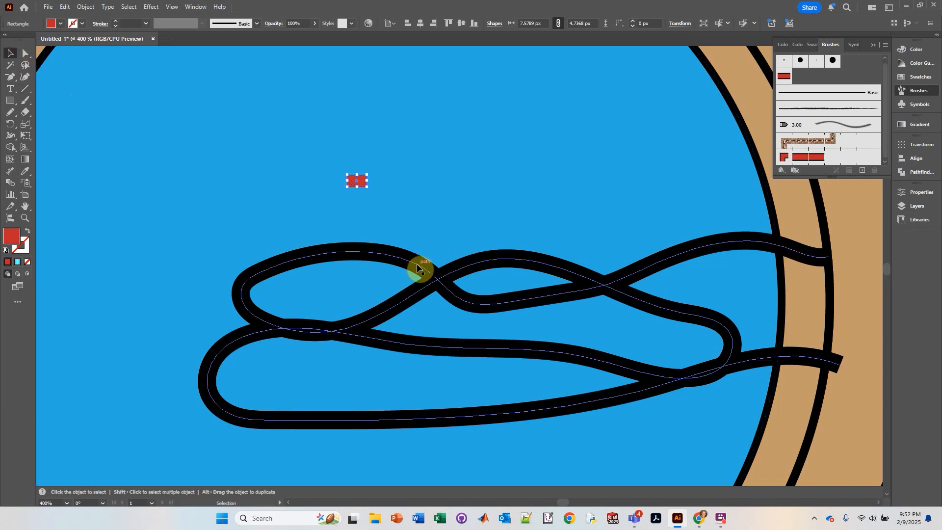
{"action": "scroll", "coordinate": [463, 205], "scroll_direction": "down", "scroll_amount": 2}
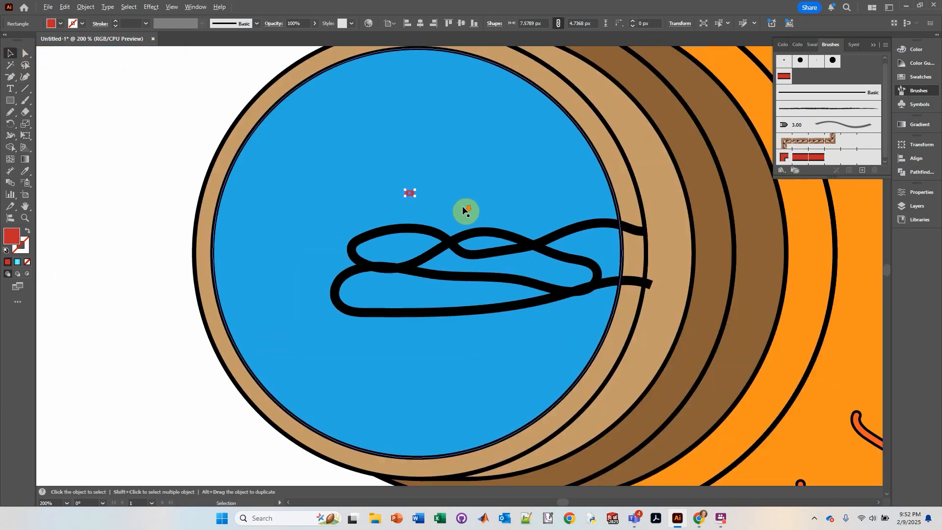
{"action": "left_click", "coordinate": [203, 128]}
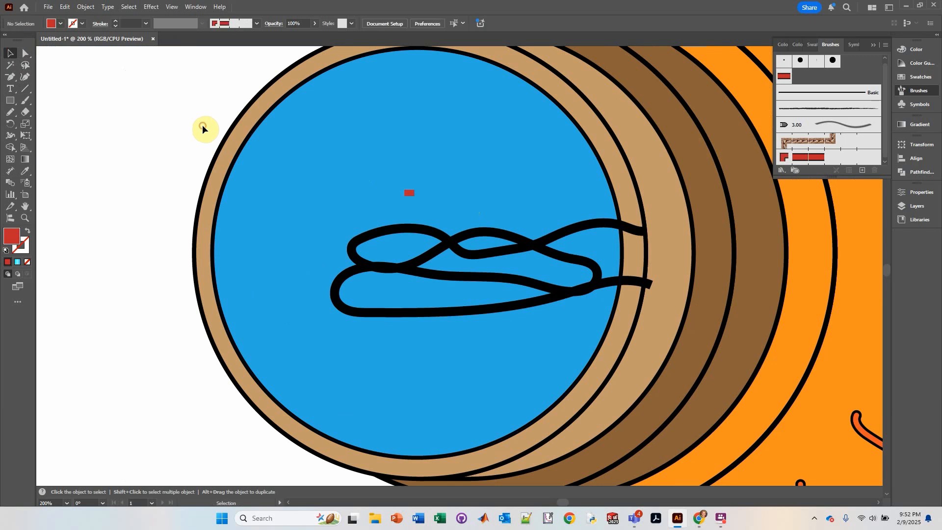
{"action": "left_click", "coordinate": [29, 89]}
{"action": "left_click", "coordinate": [62, 23]}
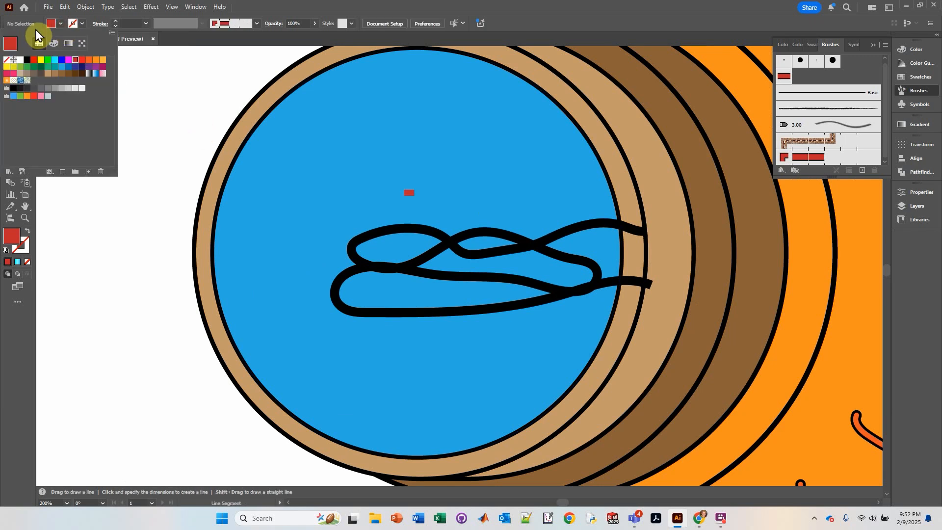
{"action": "left_click", "coordinate": [5, 60]}
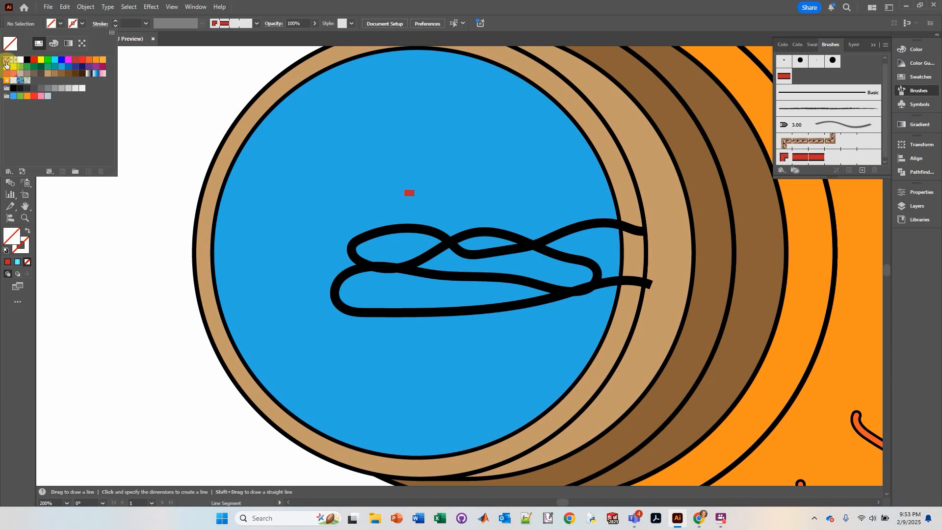
{"action": "left_click", "coordinate": [76, 25]}
{"action": "left_click", "coordinate": [80, 25]}
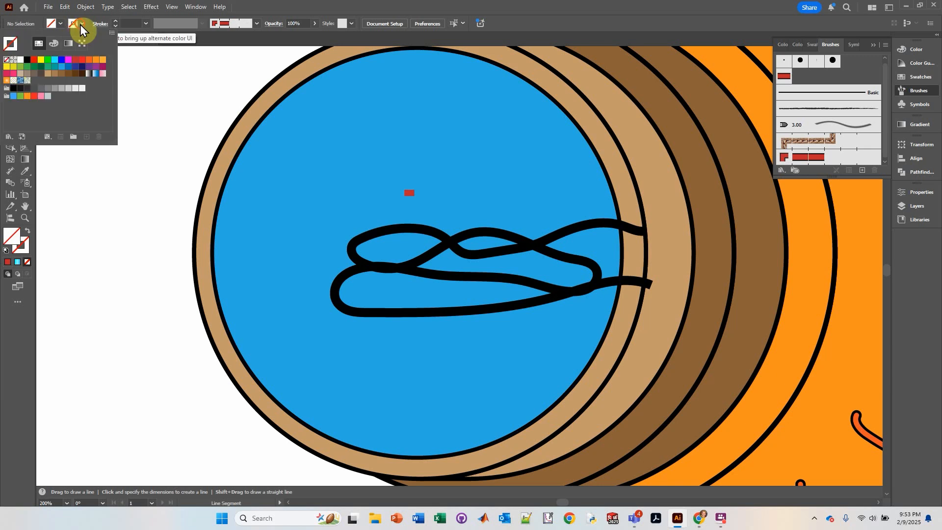
{"action": "left_click", "coordinate": [27, 61]}
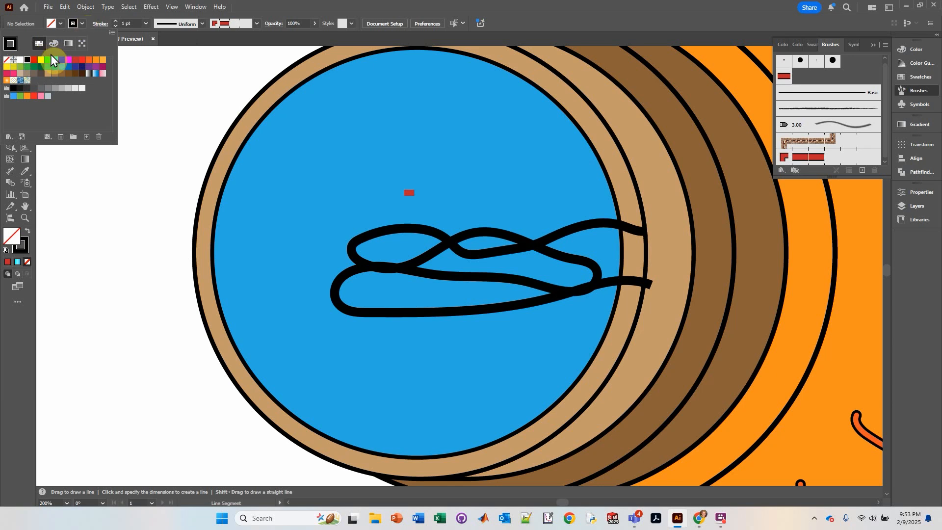
Step: Draw two 1 pt black lines about 7.6 px long, along the red rectangle's upper and lower edges
{"action": "scroll", "coordinate": [409, 198], "scroll_direction": "up", "scroll_amount": 2}
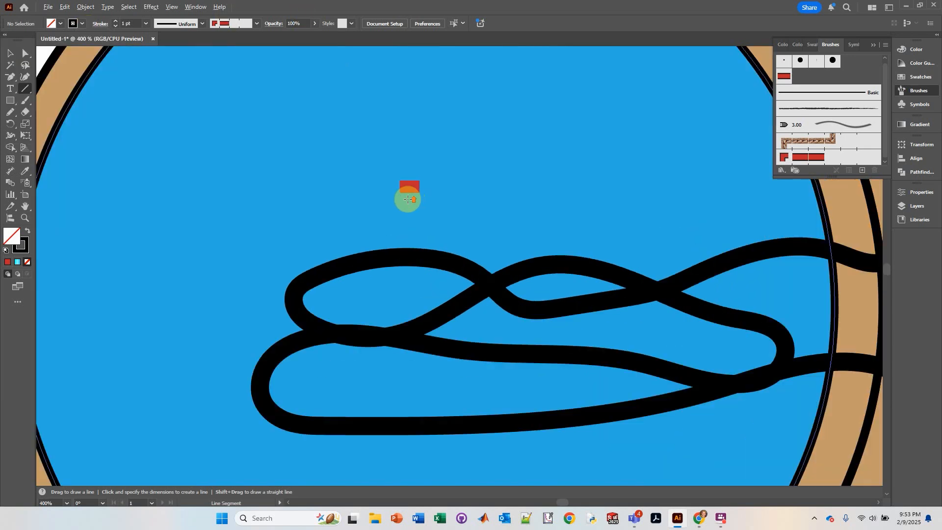
{"action": "scroll", "coordinate": [408, 199], "scroll_direction": "up", "scroll_amount": 2}
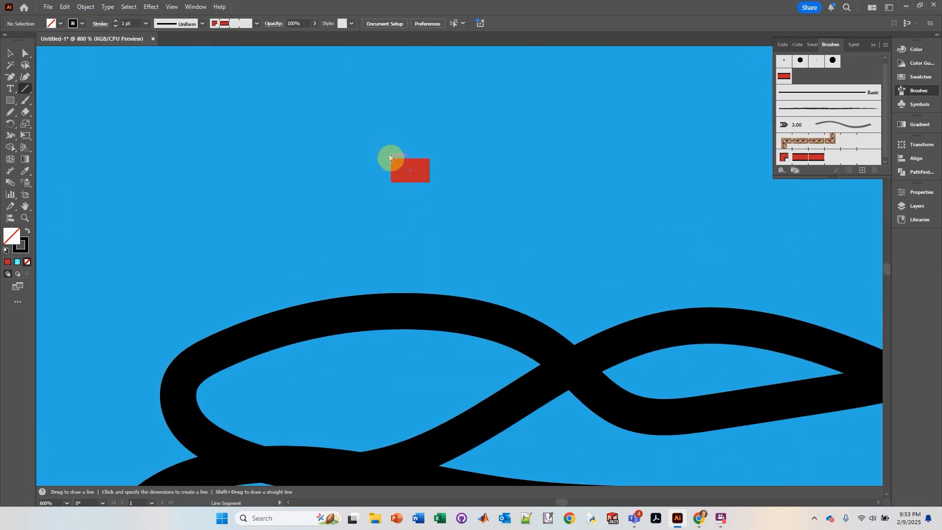
{"action": "left_click_drag", "start_coordinate": [391, 157], "coordinate": [430, 157]}
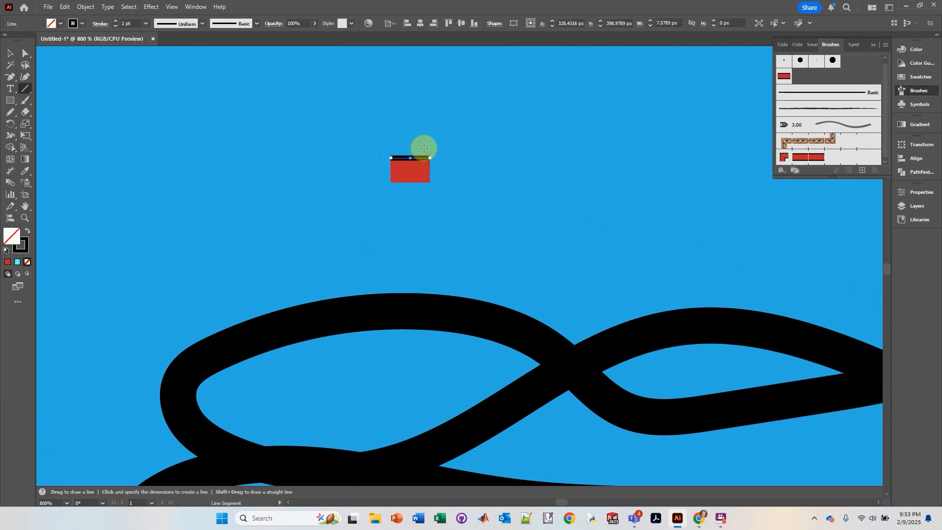
{"action": "left_click_drag", "start_coordinate": [391, 182], "coordinate": [430, 183]}
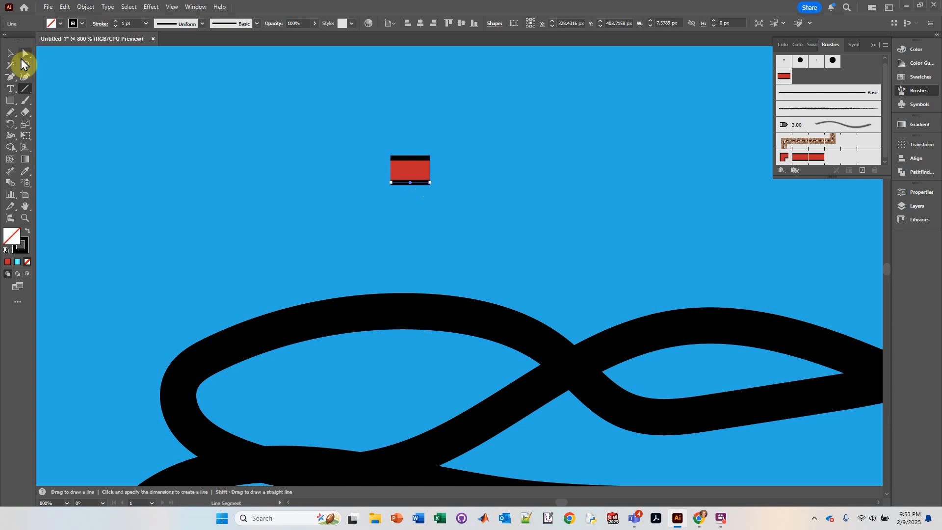
Step: Select the two black edge lines together and open their stroke options
{"action": "left_click", "coordinate": [14, 54]}
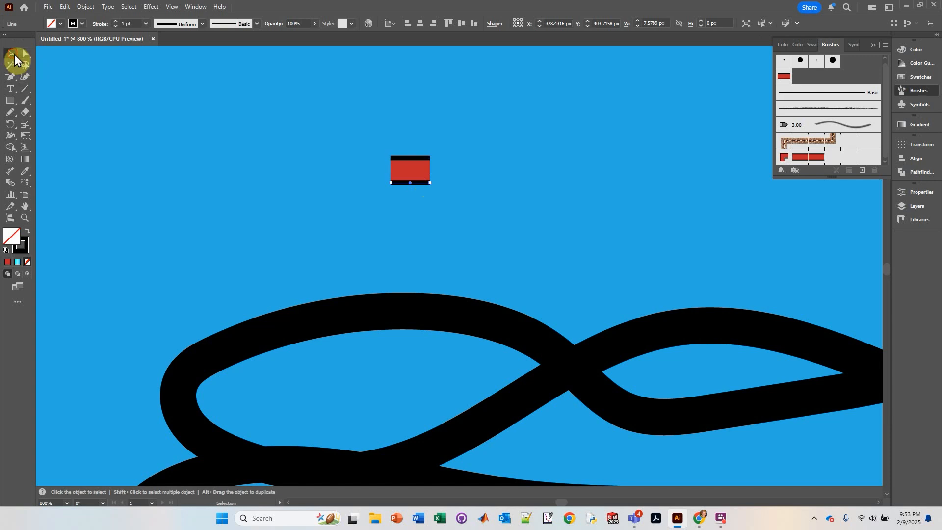
{"action": "left_click", "coordinate": [417, 160], "text": "shift"}
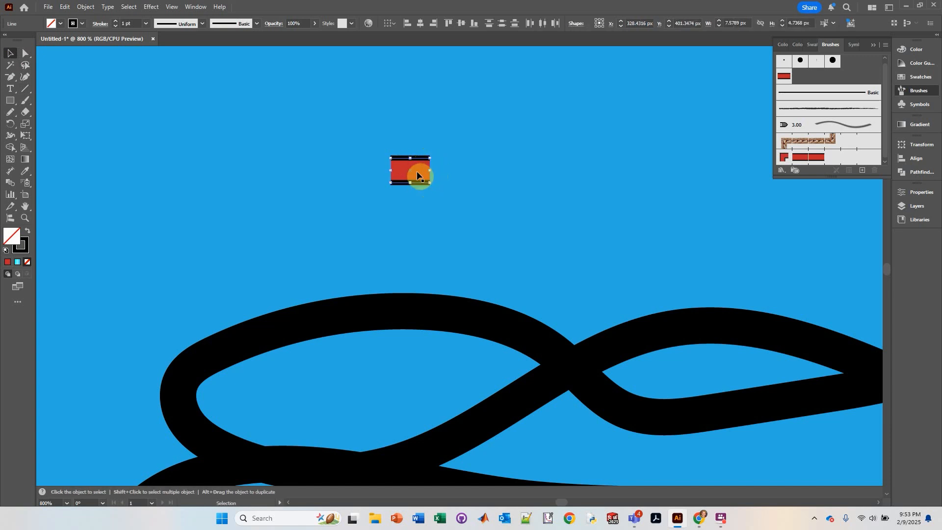
{"action": "left_click", "coordinate": [101, 24]}
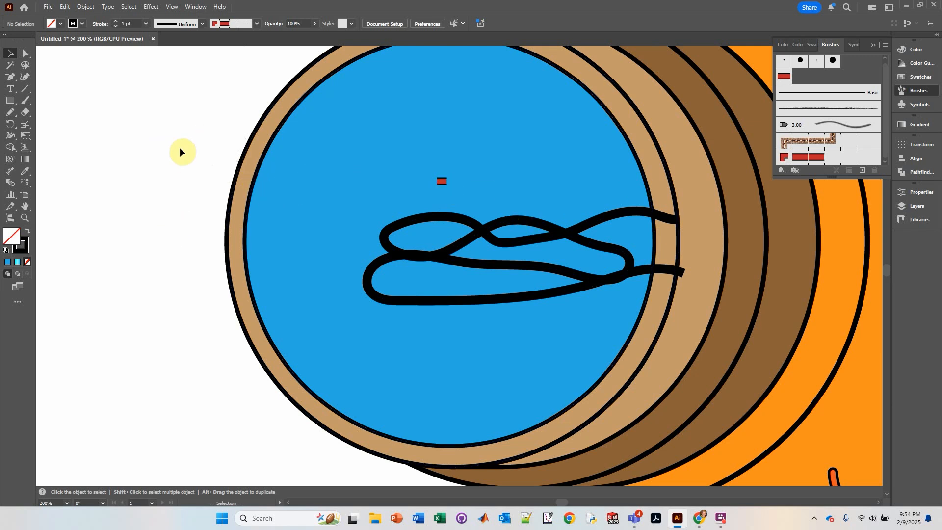
Step: Create a pattern brush from the red rectangle and its two edge lines, and delete the source artwork
{"action": "left_click_drag", "start_coordinate": [173, 143], "coordinate": [233, 146]}
{"action": "left_click_drag", "start_coordinate": [453, 195], "coordinate": [452, 196]}
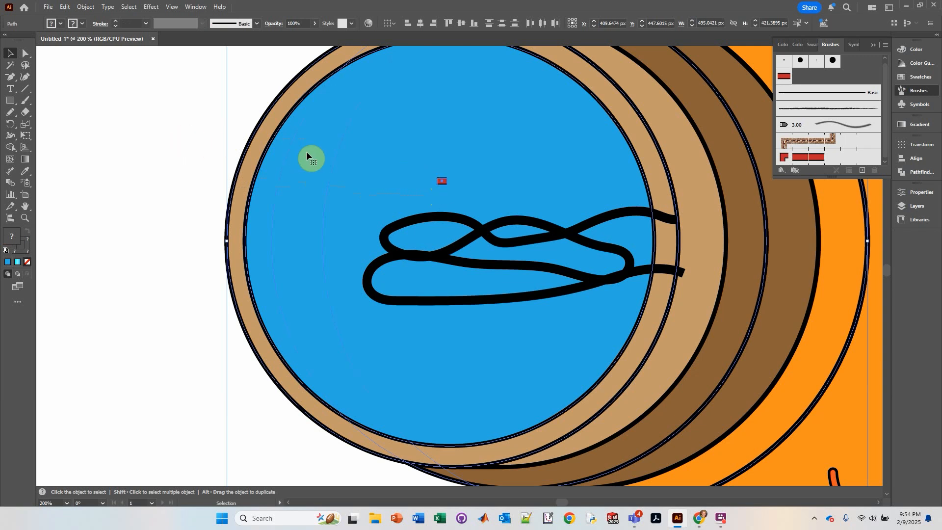
{"action": "left_click_drag", "start_coordinate": [192, 158], "coordinate": [433, 195]}
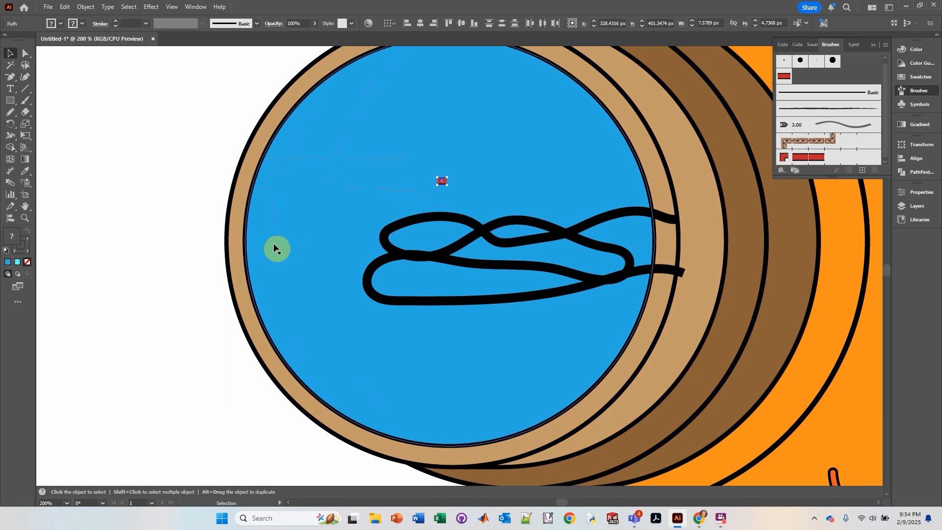
{"action": "mouse_move", "coordinate": [441, 181]}
{"action": "left_mouse_down"}
{"action": "mouse_move", "coordinate": [498, 189]}
{"action": "mouse_move", "coordinate": [747, 149]}
{"action": "mouse_move", "coordinate": [846, 79]}
{"action": "left_mouse_up"}
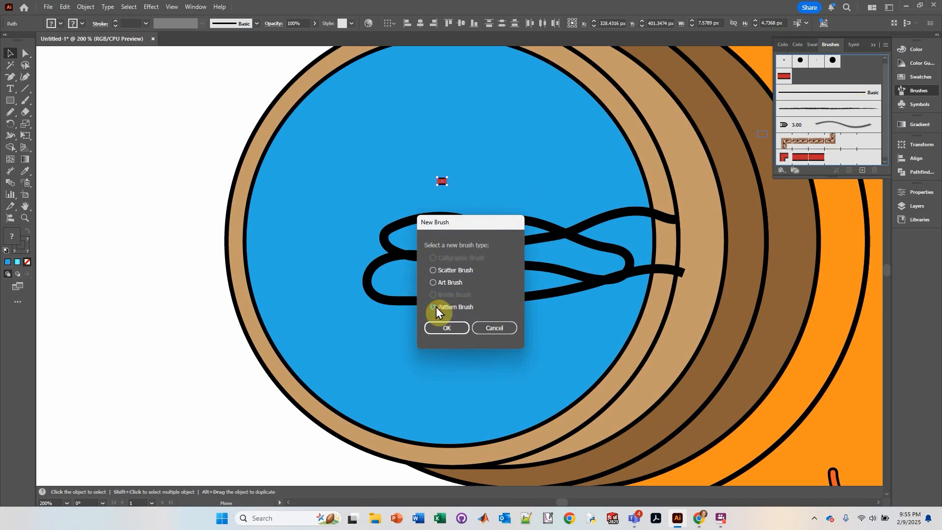
{"action": "left_click", "coordinate": [443, 328]}
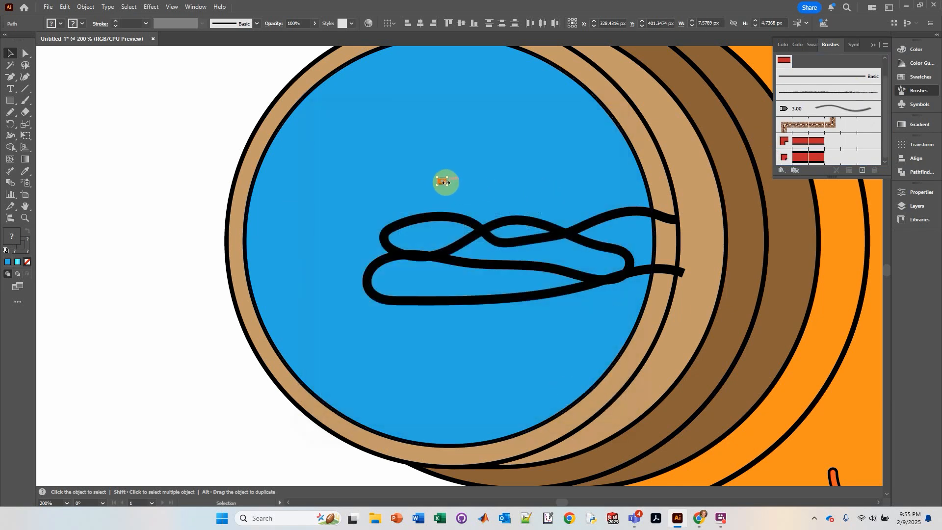
{"action": "key", "text": "Delete"}
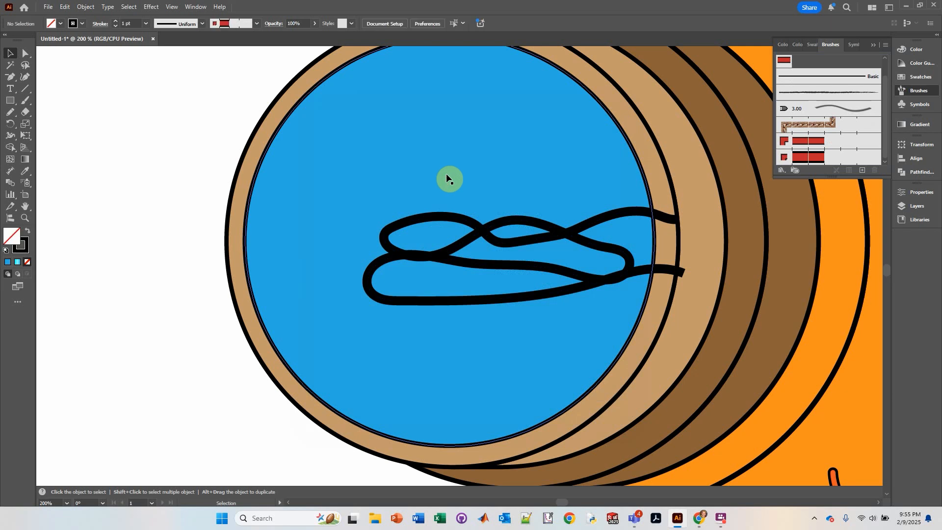
Step: Apply the new red pattern brush with black edges to the looping strand, and deselect it
{"action": "left_click", "coordinate": [625, 216]}
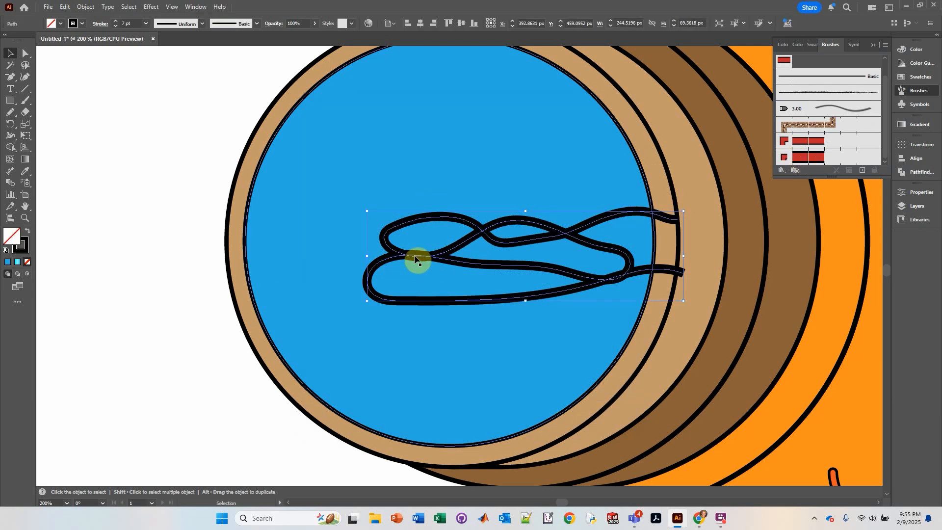
{"action": "left_click", "coordinate": [819, 158]}
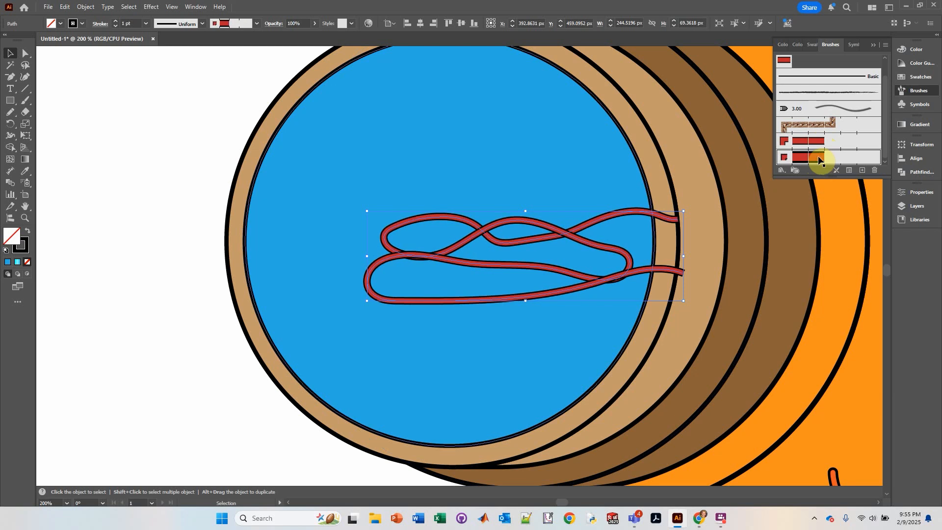
{"action": "left_click", "coordinate": [119, 244]}
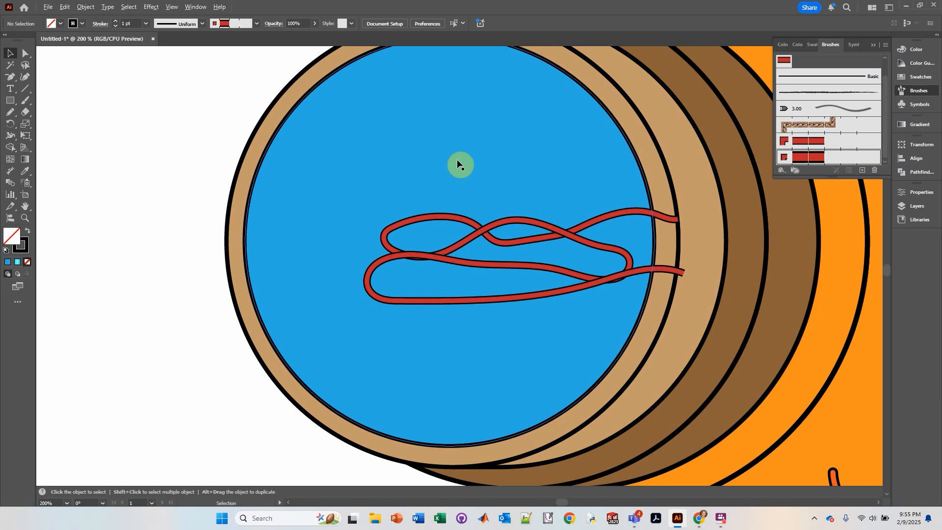
Step: Duplicate the blue circle beside the original and remove the copy's fill, leaving only its black outline
{"action": "left_click_drag", "start_coordinate": [465, 167], "coordinate": [289, 181]}
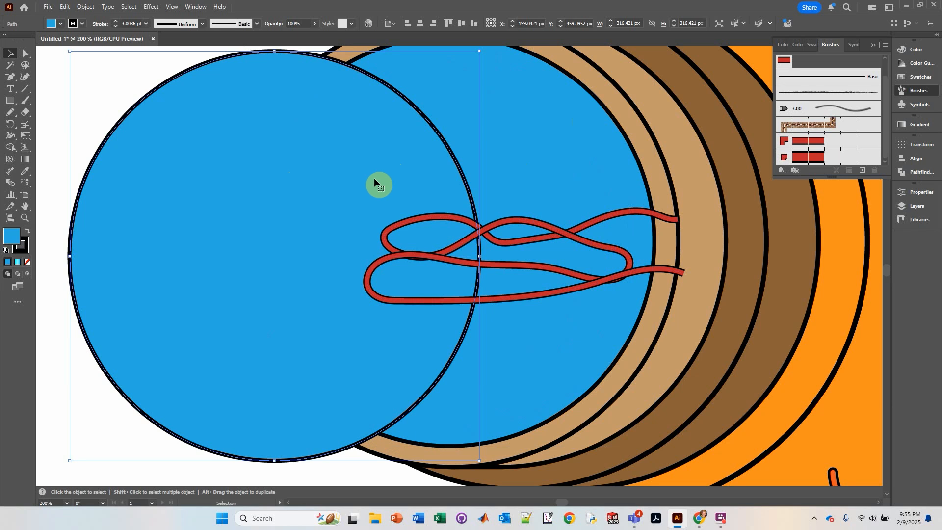
{"action": "left_click", "coordinate": [60, 24]}
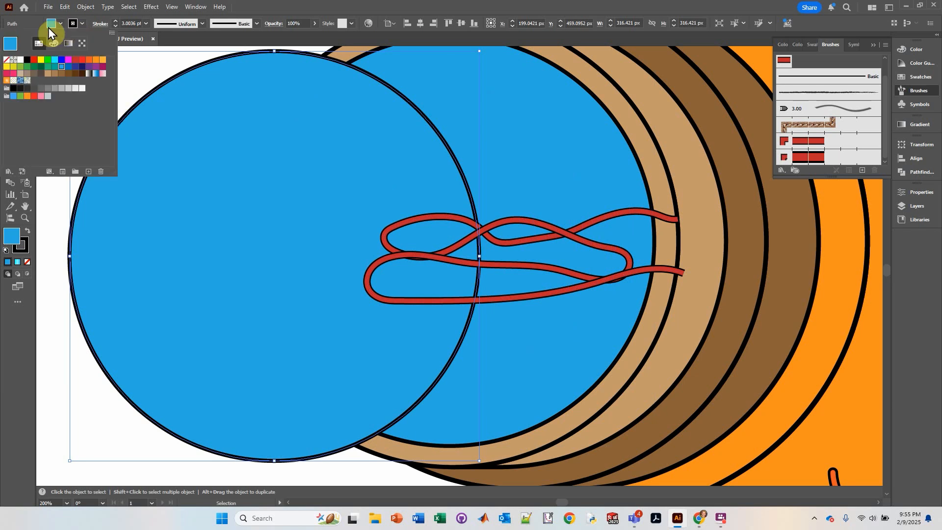
{"action": "left_click", "coordinate": [6, 59]}
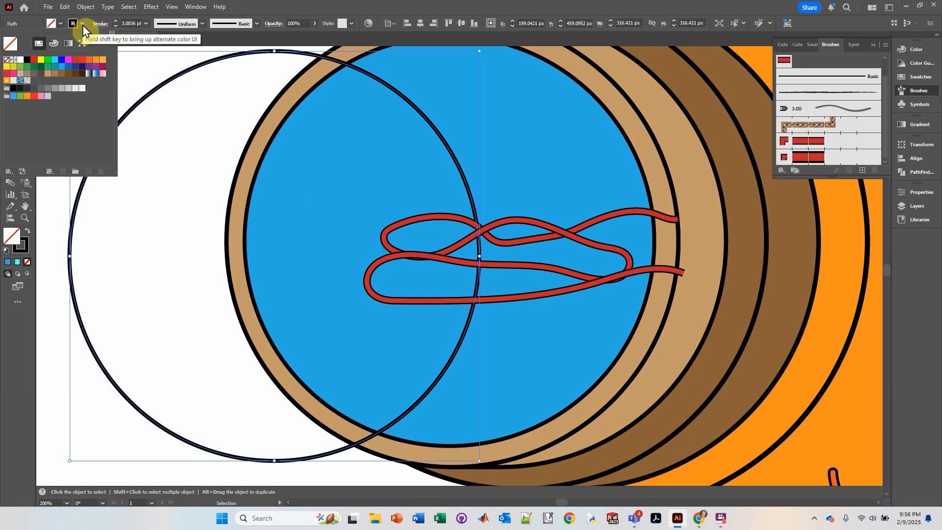
{"action": "left_click", "coordinate": [189, 78]}
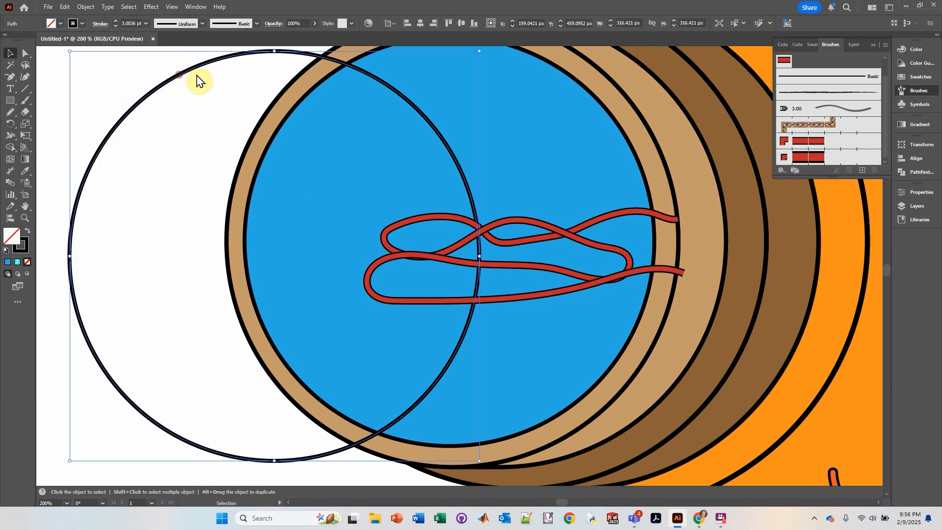
Step: Move the unfilled circle exactly over the blue circle and bring it to the front
{"action": "left_click", "coordinate": [355, 75]}
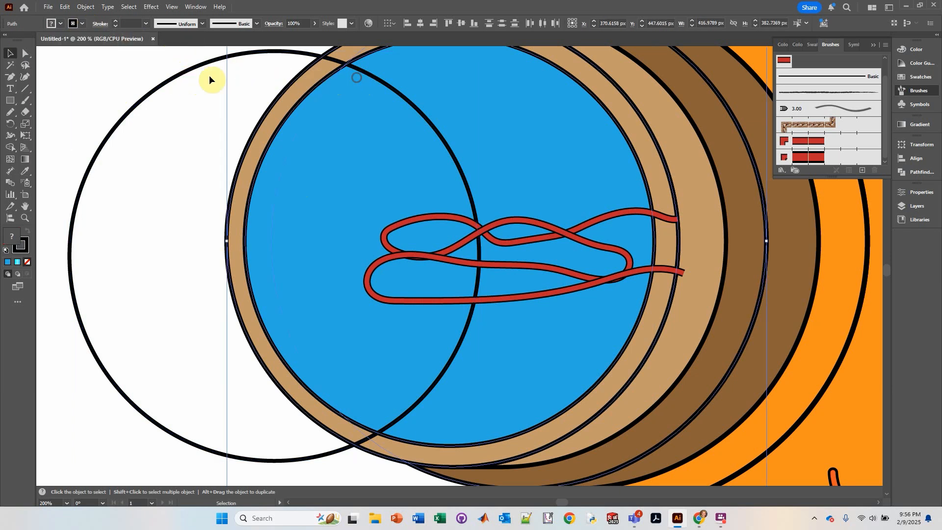
{"action": "left_click", "coordinate": [168, 82]}
{"action": "mouse_move", "coordinate": [167, 82]}
{"action": "left_mouse_down"}
{"action": "mouse_move", "coordinate": [366, 92]}
{"action": "mouse_move", "coordinate": [338, 84]}
{"action": "mouse_move", "coordinate": [340, 66]}
{"action": "mouse_move", "coordinate": [333, 73]}
{"action": "left_mouse_up"}
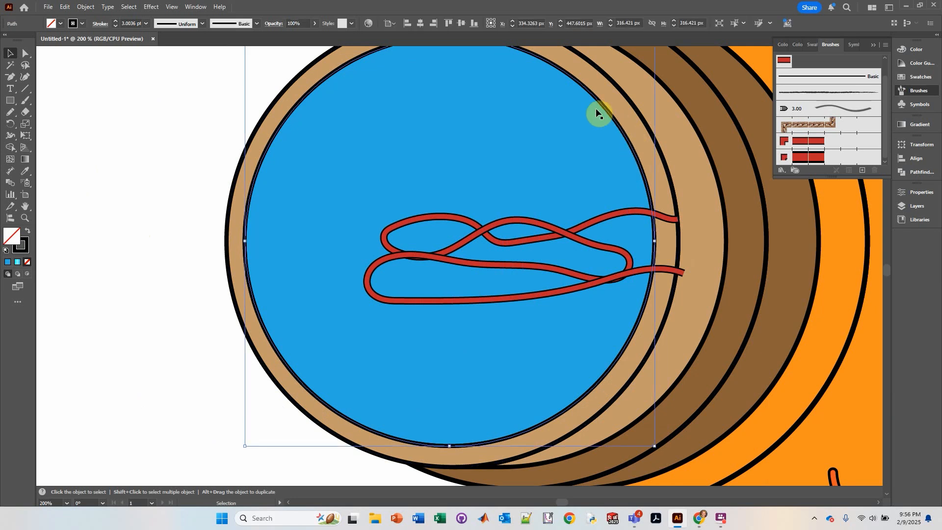
{"action": "right_click", "coordinate": [617, 127]}
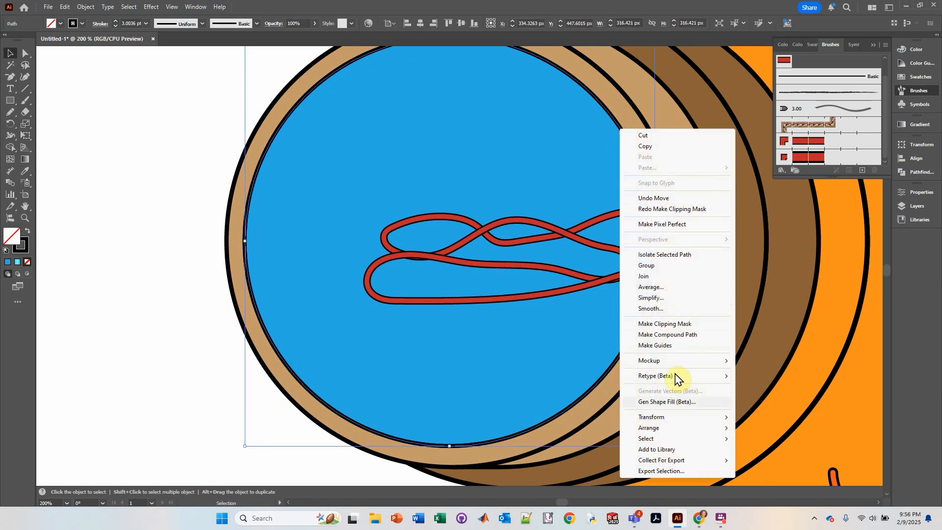
{"action": "mouse_move", "coordinate": [663, 428]}
{"action": "left_click", "coordinate": [759, 430]}
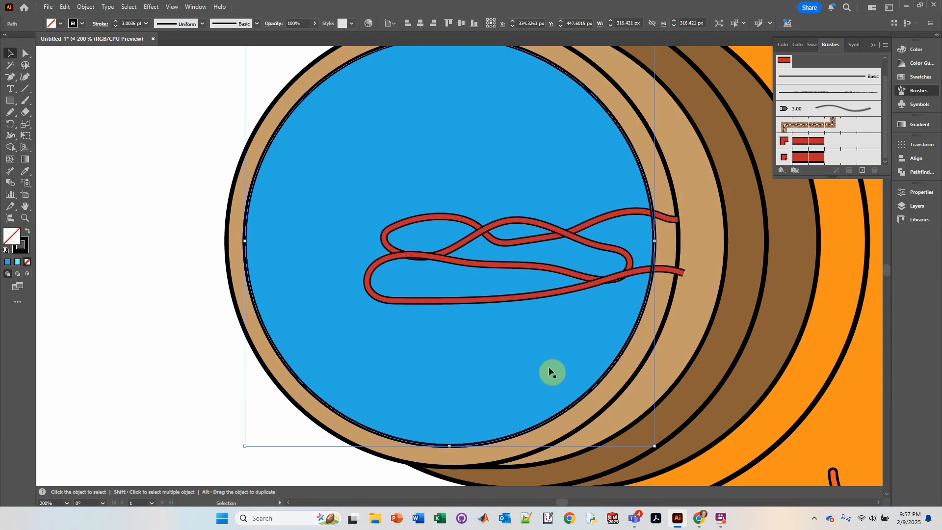
Step: Clip the red looping strand to the unfilled circle with a clipping mask, and deselect the result
{"action": "left_click", "coordinate": [565, 235], "text": "shift"}
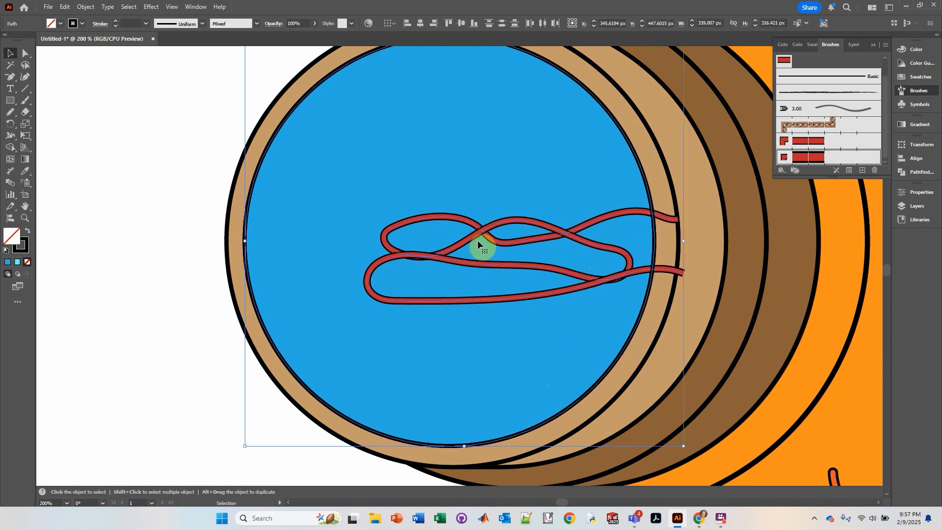
{"action": "right_click", "coordinate": [645, 181]}
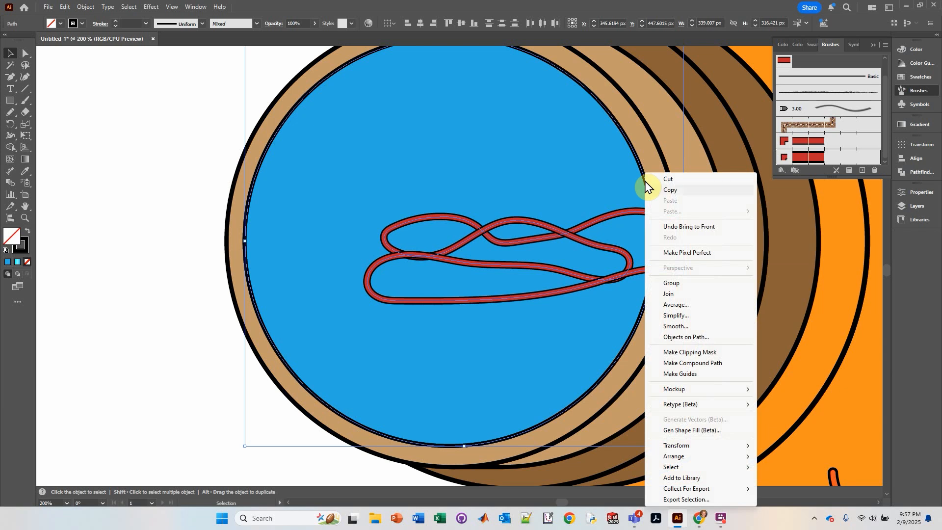
{"action": "left_click", "coordinate": [689, 352]}
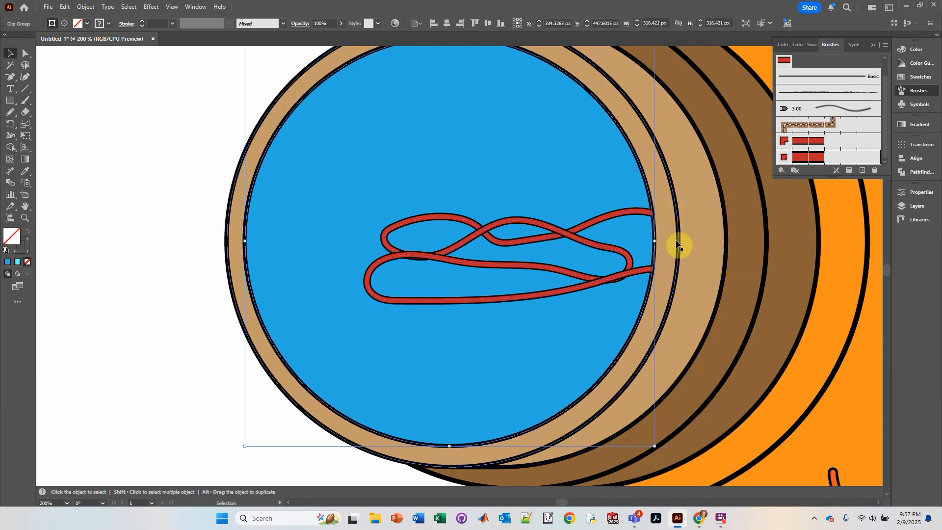
{"action": "left_click", "coordinate": [181, 284]}
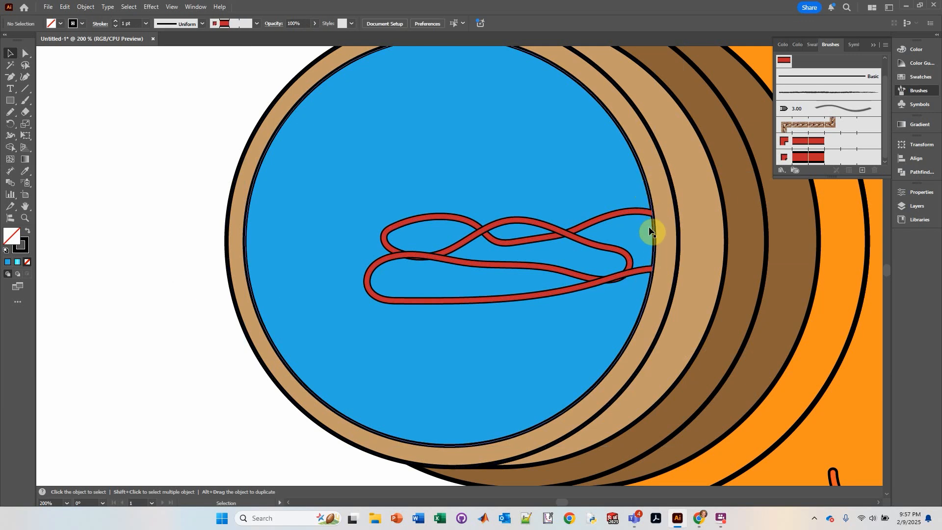
Step: Shift the clipped strand group aside and align the blue circle's stroke to the outside
{"action": "left_click", "coordinate": [651, 203]}
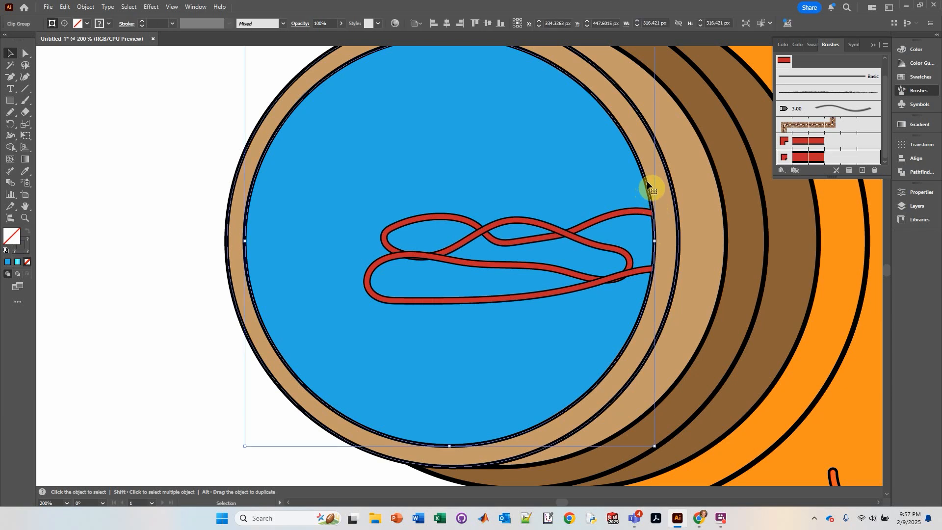
{"action": "left_click_drag", "start_coordinate": [646, 184], "coordinate": [609, 193]}
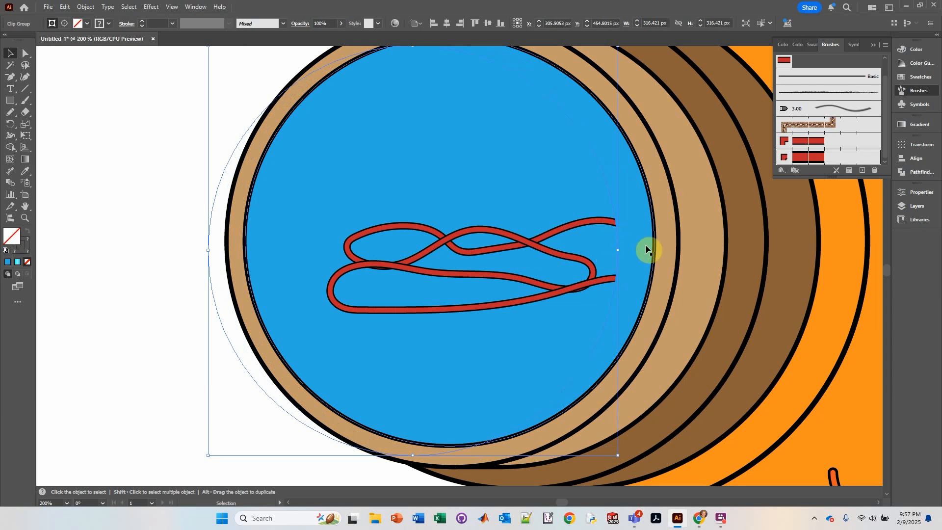
{"action": "key", "text": "ctrl+z"}
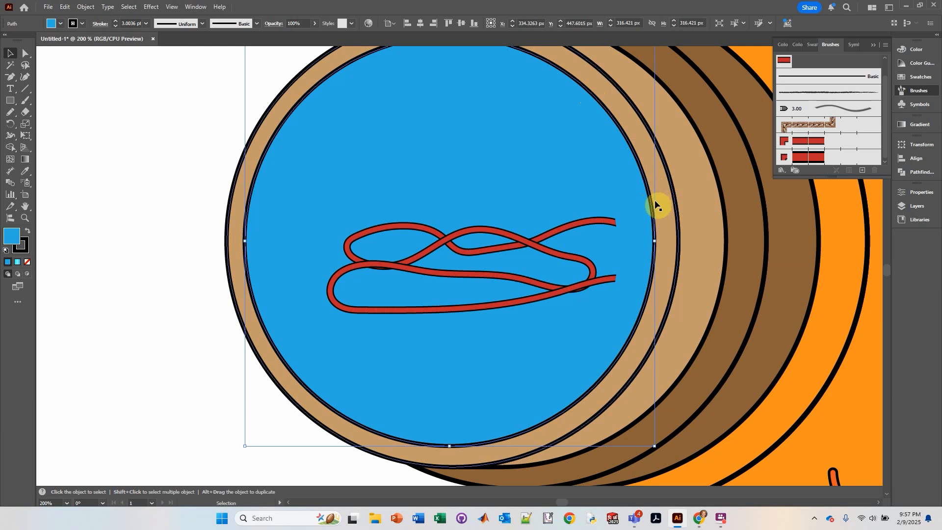
{"action": "scroll", "coordinate": [655, 211], "scroll_direction": "up", "scroll_amount": 2}
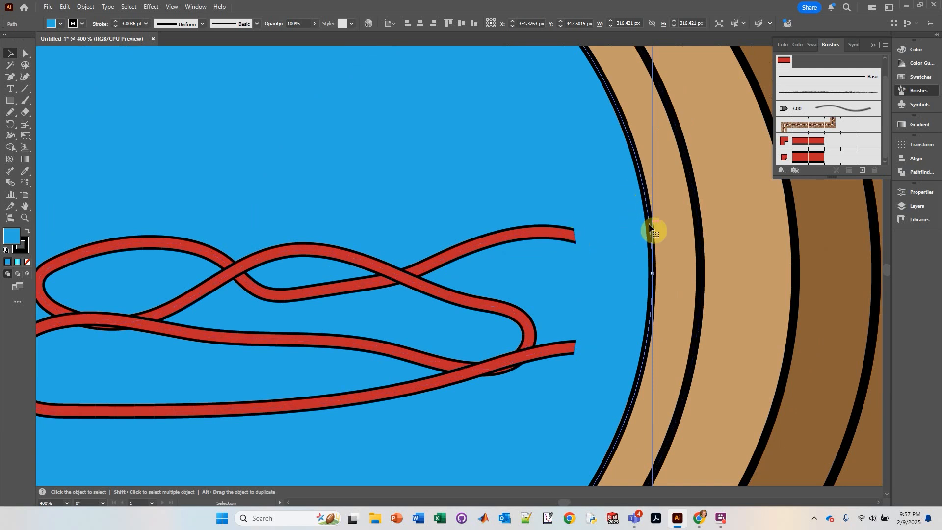
{"action": "left_click", "coordinate": [100, 24]}
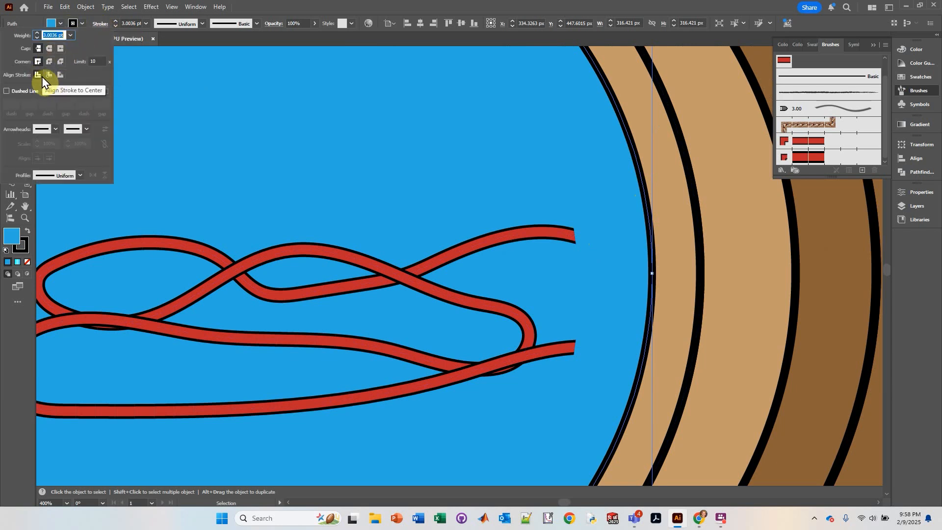
{"action": "left_click", "coordinate": [60, 75]}
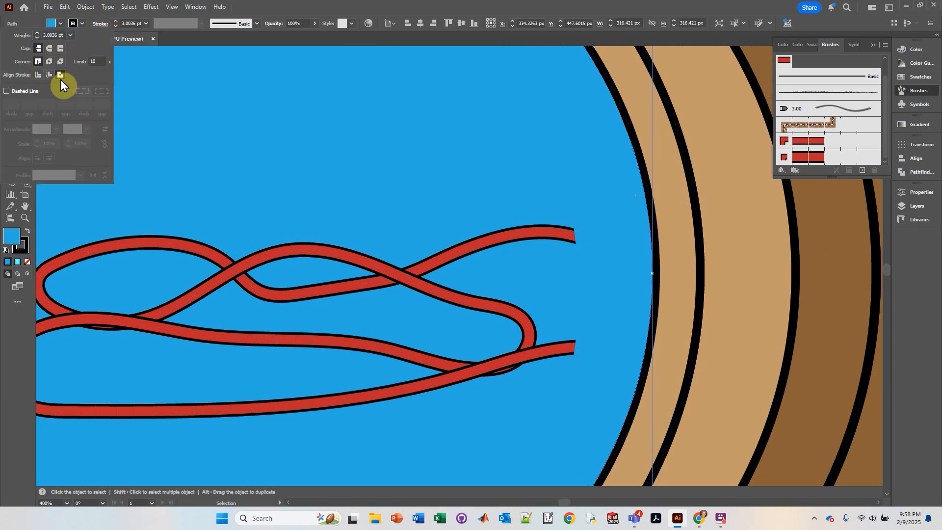
Step: Move the clipped strand group back so its mask lines up with the blue circle, and deselect it
{"action": "left_click", "coordinate": [529, 237]}
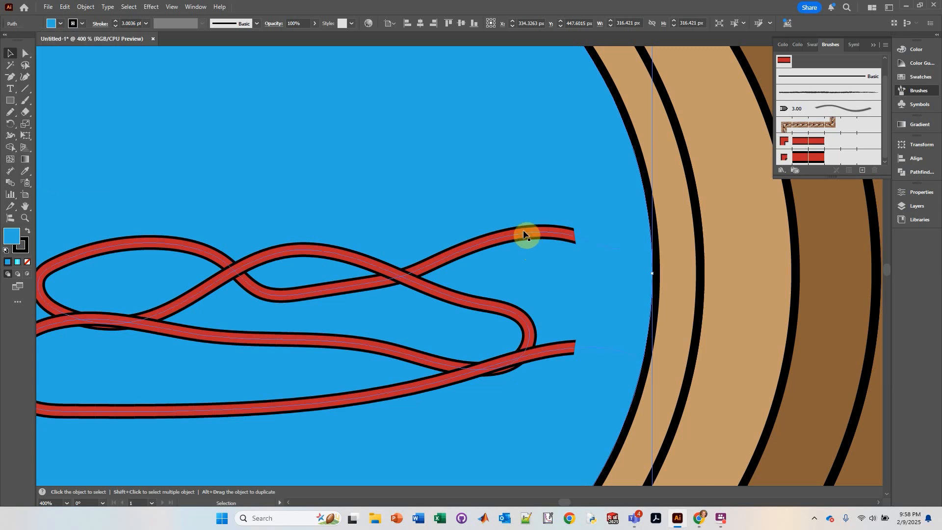
{"action": "left_click", "coordinate": [524, 233]}
{"action": "left_click_drag", "start_coordinate": [438, 276], "coordinate": [522, 240]}
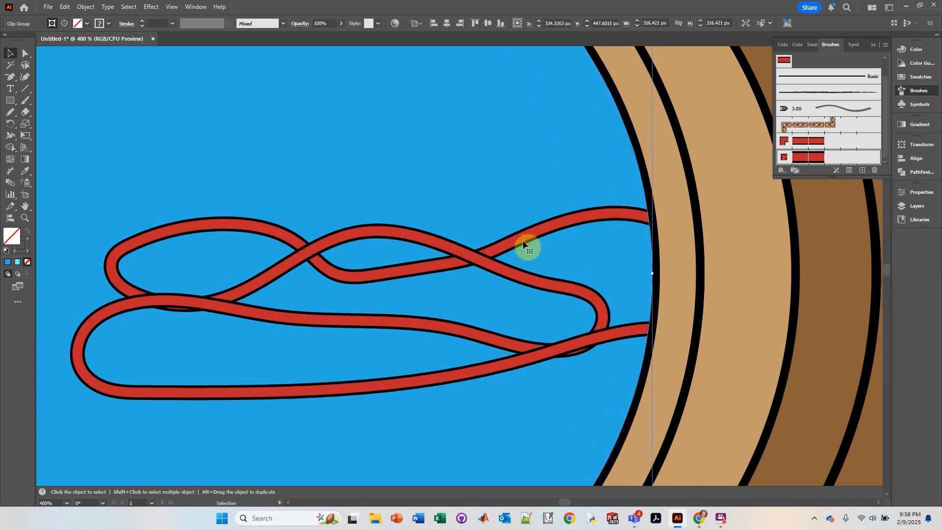
{"action": "scroll", "coordinate": [496, 285], "scroll_direction": "down", "scroll_amount": 3}
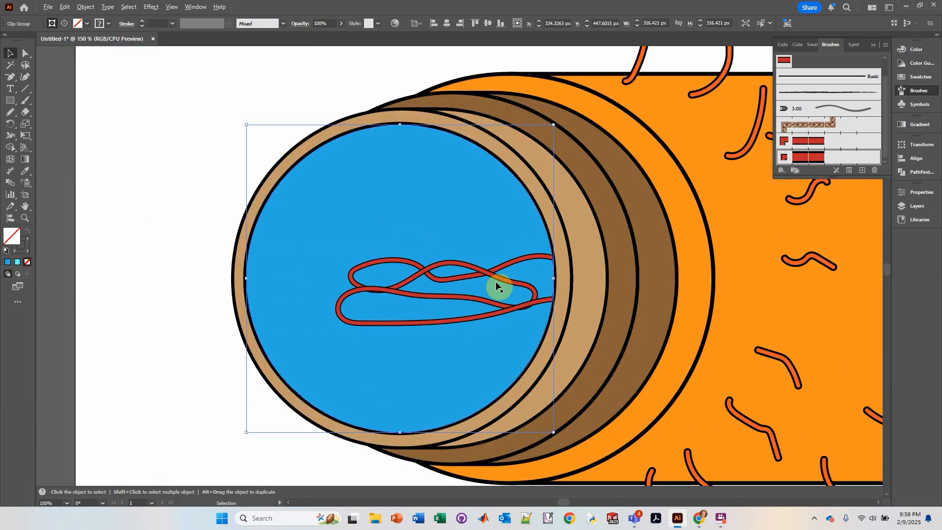
{"action": "left_click", "coordinate": [173, 352]}
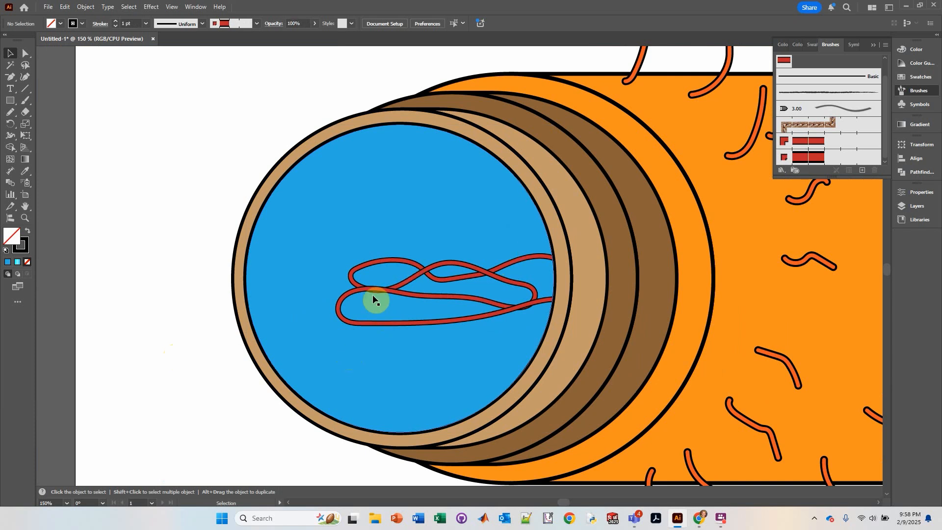
Step: Inside the strand's isolated clip group, draw a circle about 6.6 px across below the strand and fill it dark gray
{"action": "double_click", "coordinate": [461, 277]}
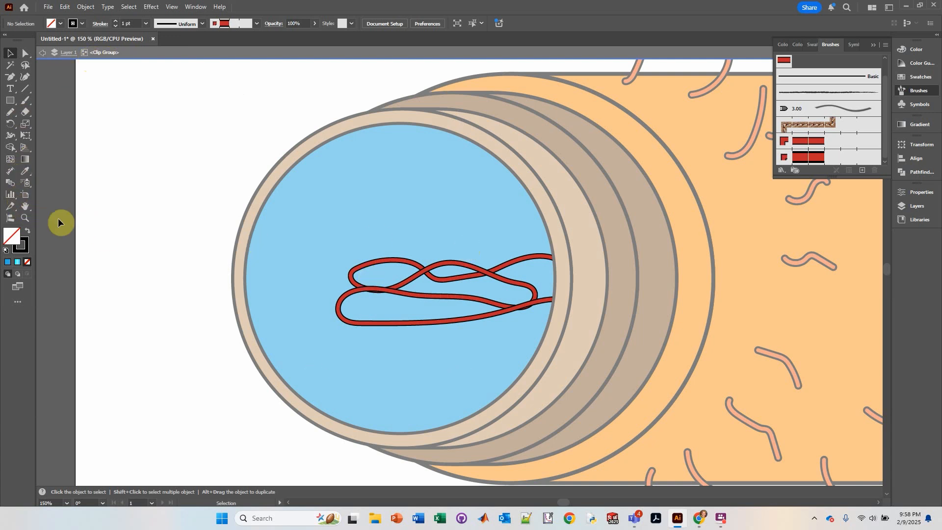
{"action": "left_click", "coordinate": [10, 102]}
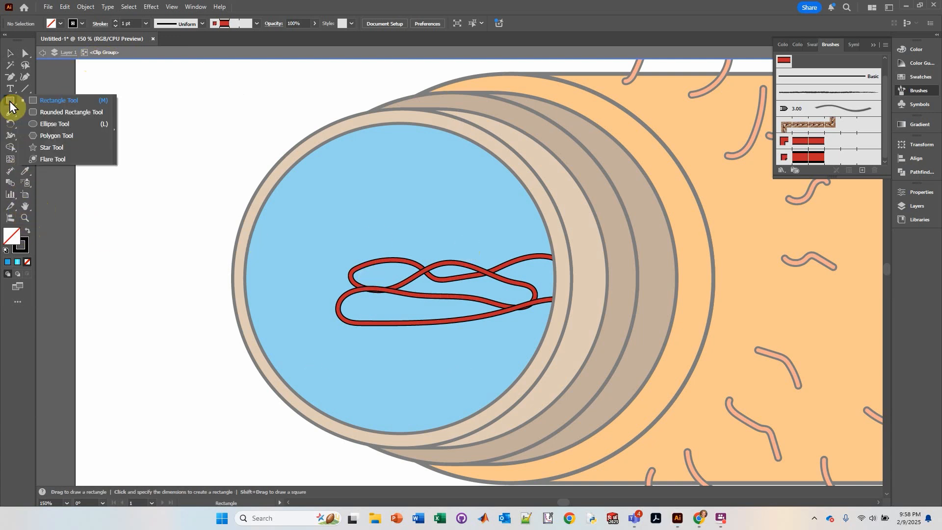
{"action": "left_click", "coordinate": [49, 124]}
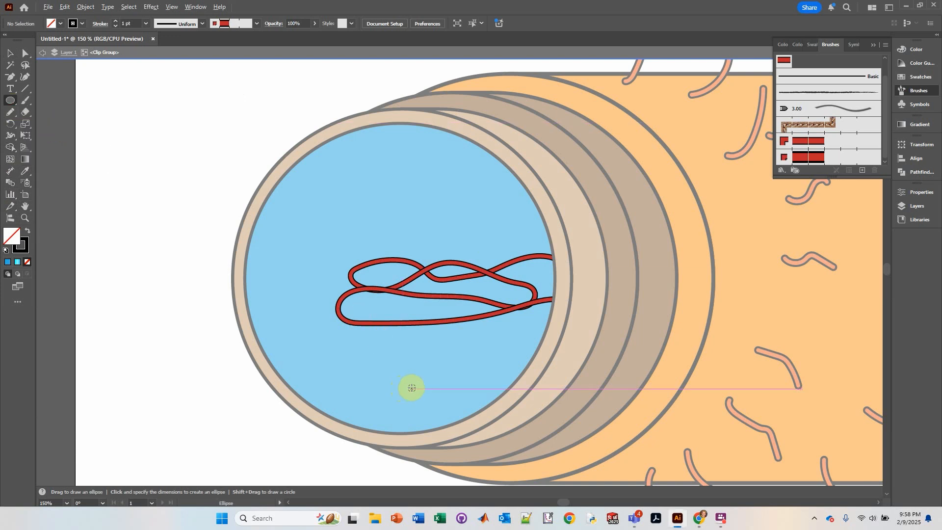
{"action": "scroll", "coordinate": [407, 388], "scroll_direction": "up", "scroll_amount": 3}
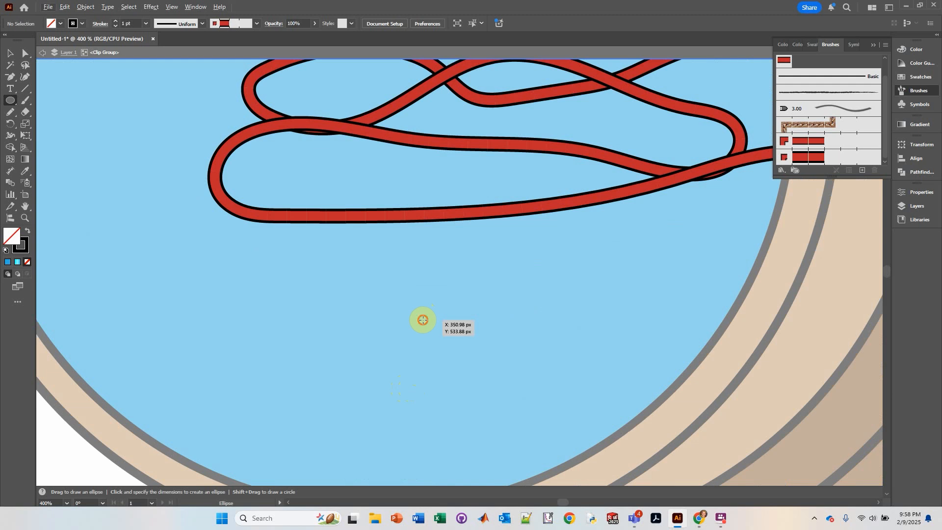
{"action": "left_click_drag", "start_coordinate": [423, 320], "coordinate": [439, 338]}
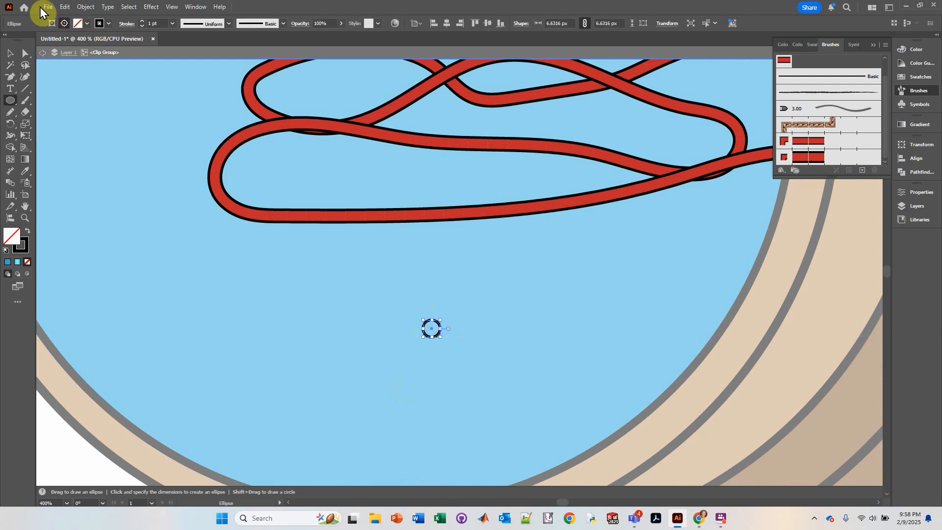
{"action": "left_click", "coordinate": [87, 23]}
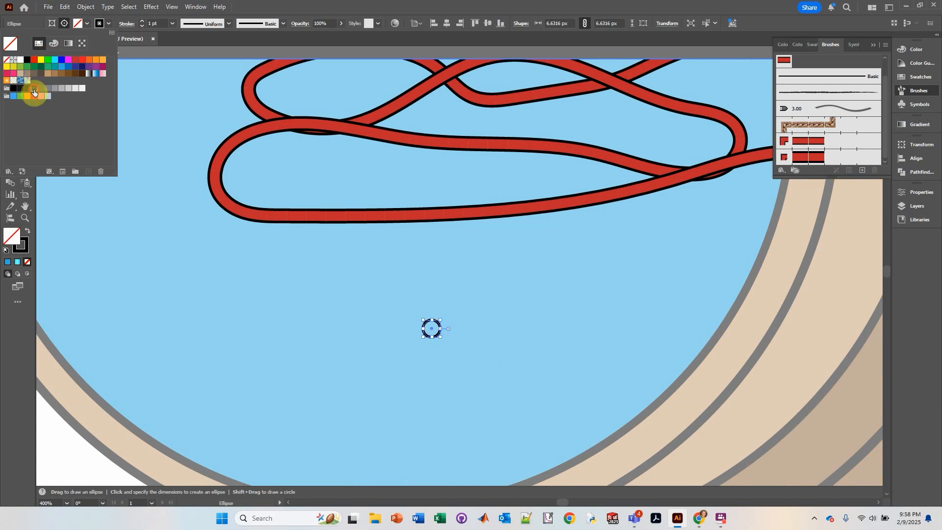
{"action": "left_click", "coordinate": [33, 89]}
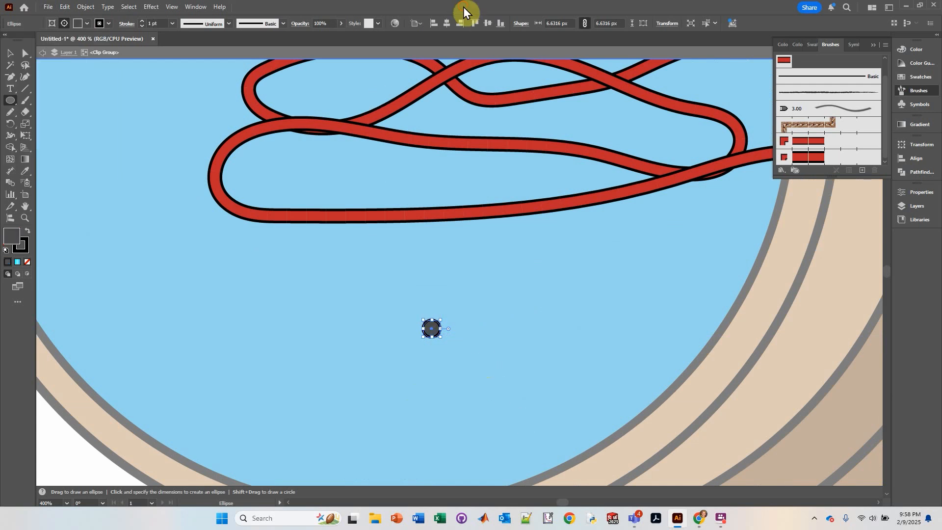
Step: Try to add the small dark gray circle to the symbol library
{"action": "left_click", "coordinate": [915, 104]}
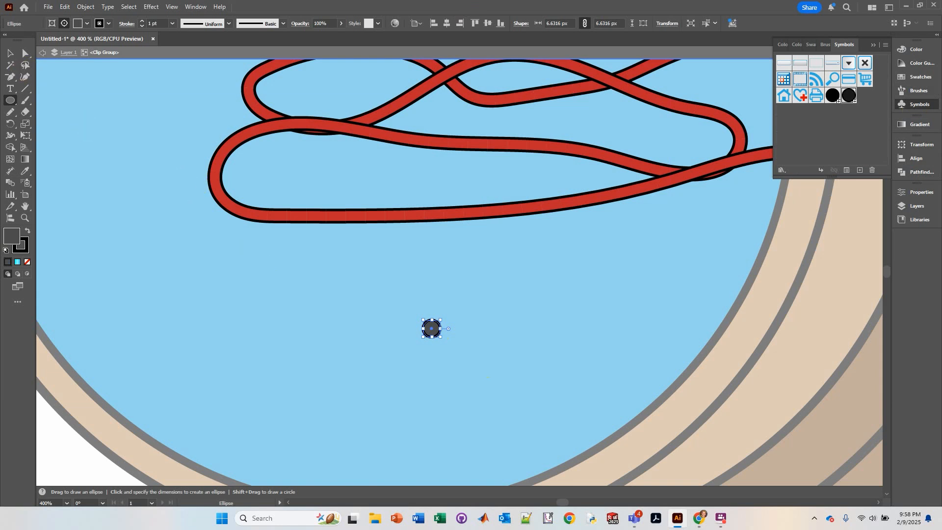
{"action": "left_click", "coordinate": [10, 53]}
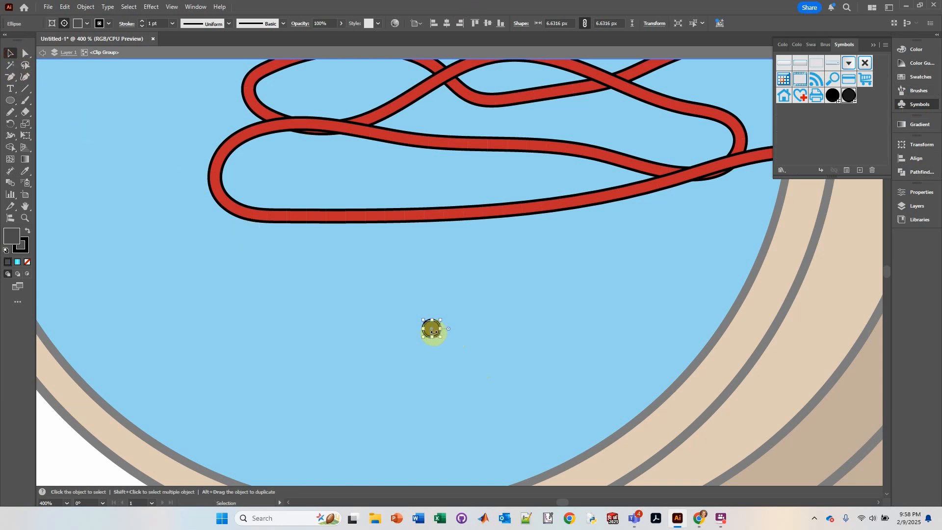
{"action": "left_click_drag", "start_coordinate": [433, 331], "coordinate": [757, 205]}
{"action": "mouse_move", "coordinate": [812, 148]}
{"action": "left_mouse_down"}
{"action": "mouse_move", "coordinate": [779, 167]}
{"action": "mouse_move", "coordinate": [812, 145]}
{"action": "left_mouse_up"}
{"action": "mouse_move", "coordinate": [484, 328]}
{"action": "left_mouse_down"}
{"action": "mouse_move", "coordinate": [462, 329]}
{"action": "mouse_move", "coordinate": [480, 328]}
{"action": "left_mouse_up"}
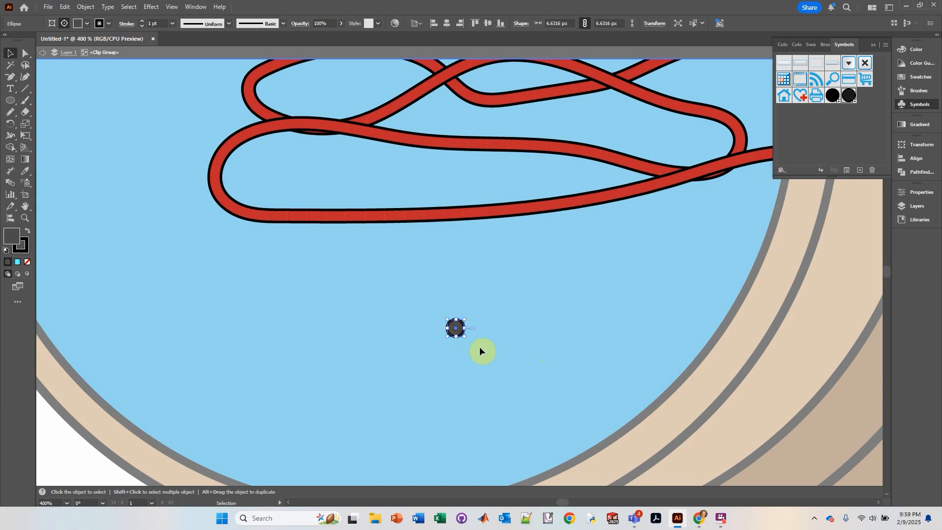
Step: Remove the small dark gray circle's black stroke and keep the circle selected
{"action": "left_click", "coordinate": [108, 24]}
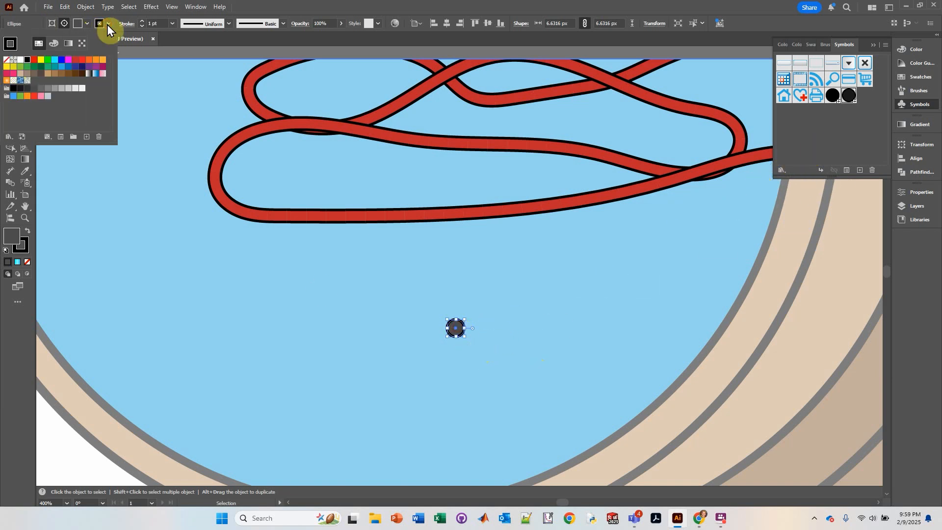
{"action": "left_click", "coordinate": [6, 60]}
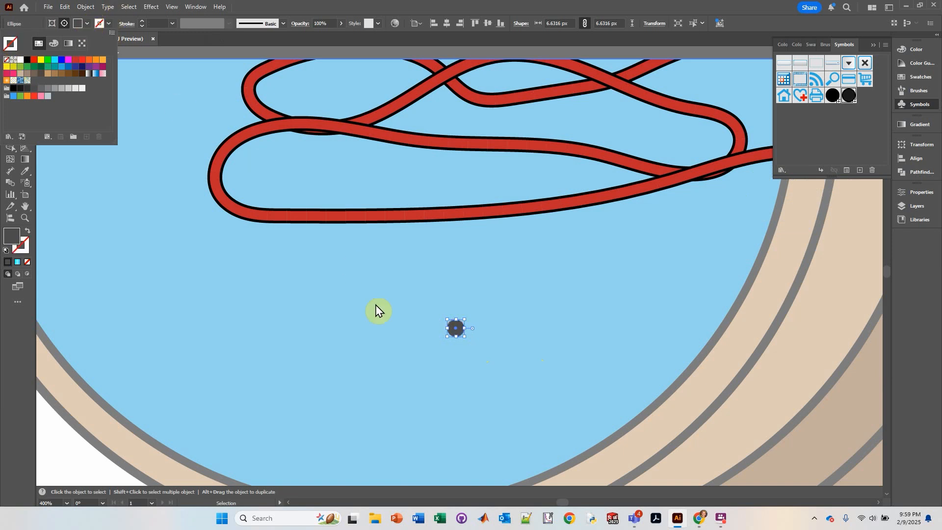
{"action": "left_click", "coordinate": [452, 327]}
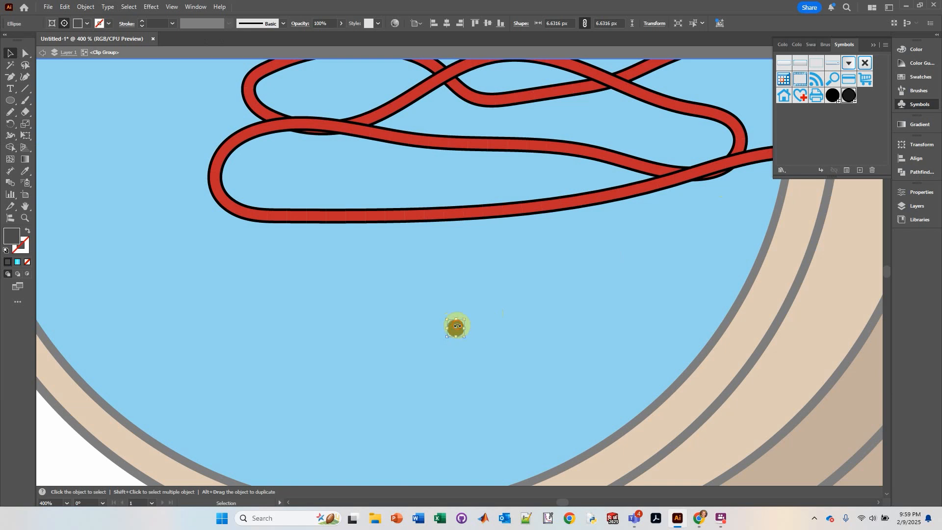
Step: Nudge the small dark gray circle below the strand, give it a black stroke, and deselect it
{"action": "left_click_drag", "start_coordinate": [456, 327], "coordinate": [418, 351]}
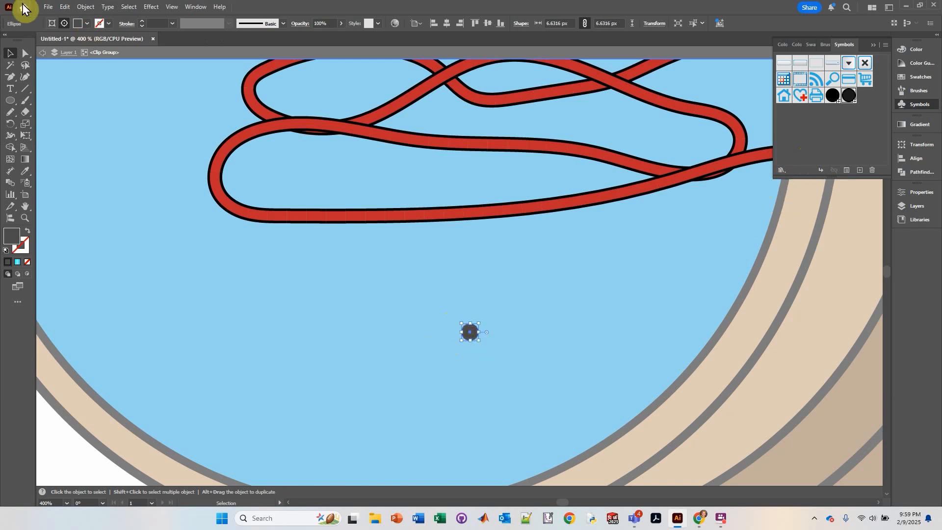
{"action": "left_click", "coordinate": [100, 25]}
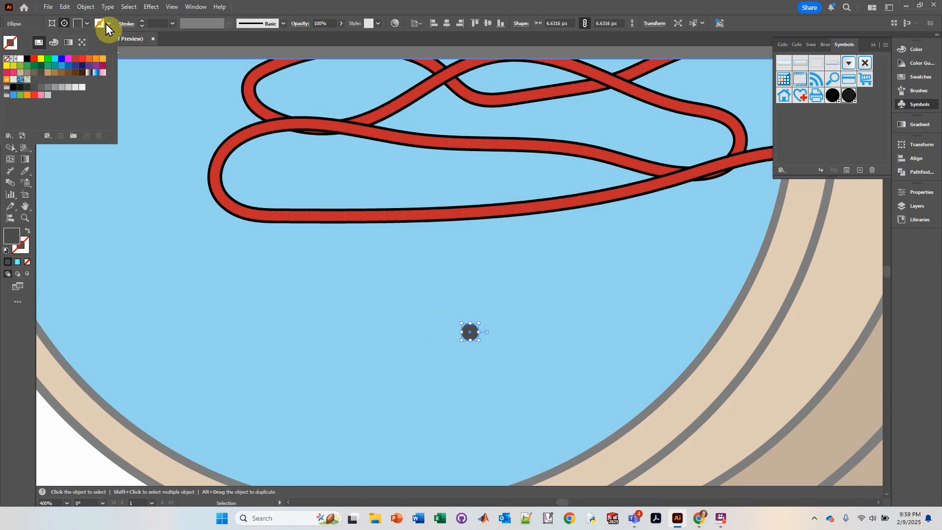
{"action": "left_click", "coordinate": [39, 57]}
{"action": "left_click", "coordinate": [492, 291]}
Step: Save the black-outlined gray circle as a dynamic Movie Clip symbol under the suggested name, and deselect it
{"action": "left_click_drag", "start_coordinate": [472, 329], "coordinate": [795, 149]}
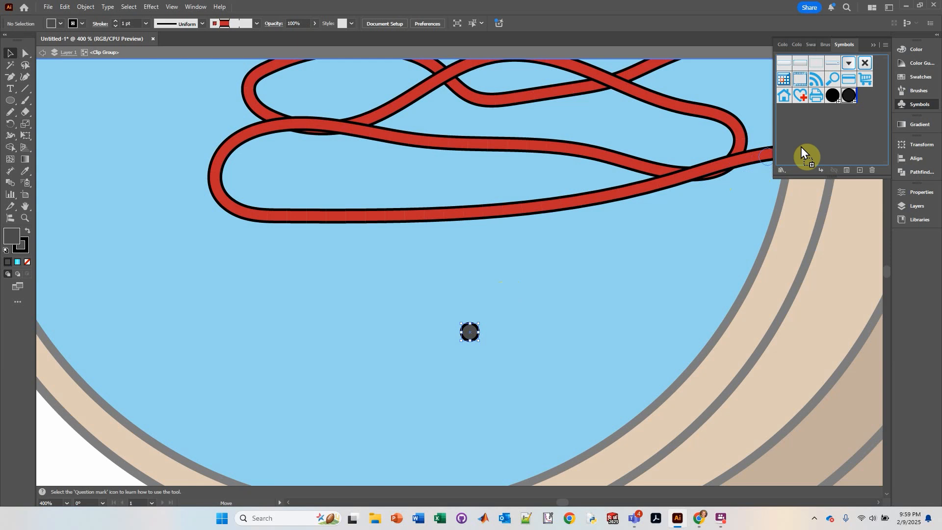
{"action": "left_click_drag", "start_coordinate": [801, 146], "coordinate": [801, 146]}
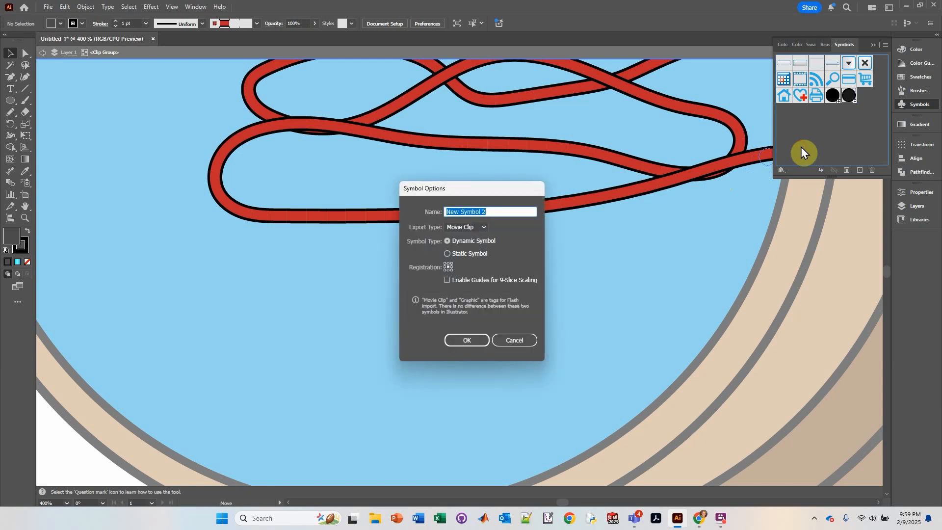
{"action": "left_click", "coordinate": [478, 343]}
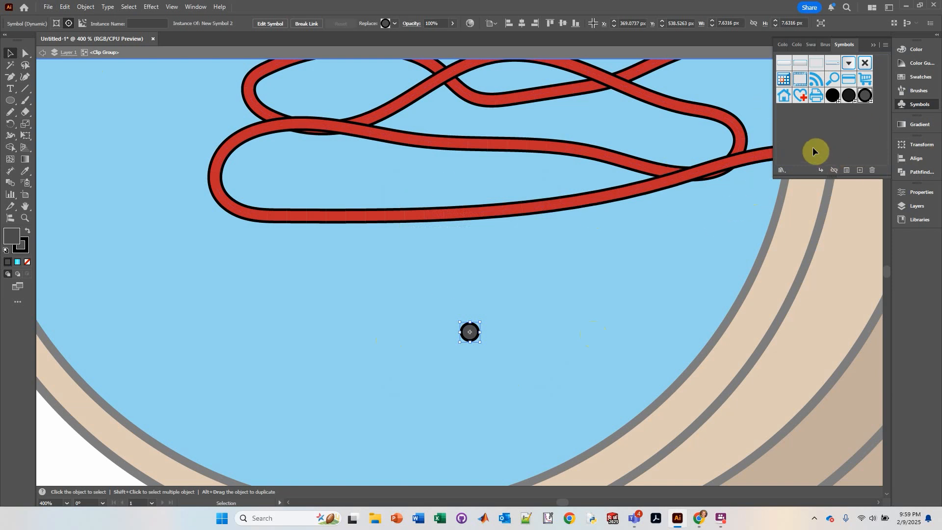
{"action": "left_click", "coordinate": [534, 285]}
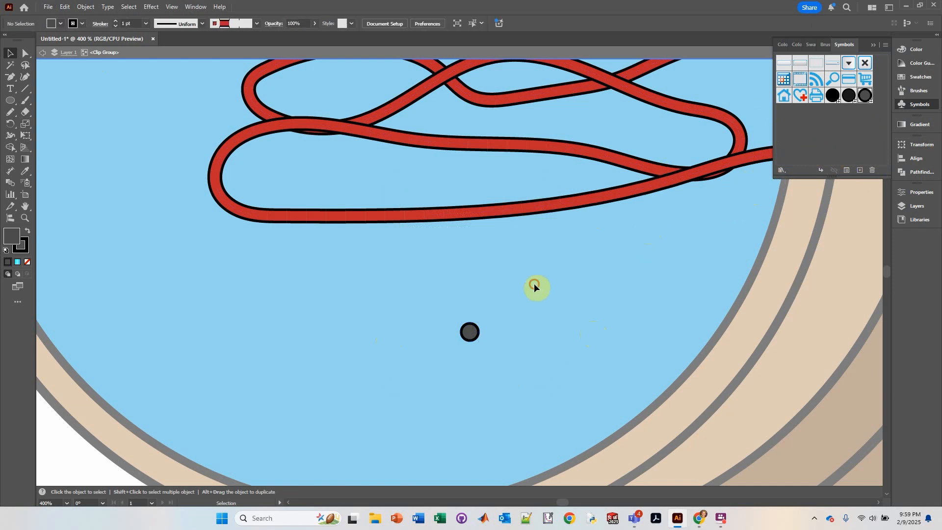
Step: Try spraying the new gray dot symbol across the blue core with the Symbol Sprayer, and undo the spray
{"action": "scroll", "coordinate": [537, 280], "scroll_direction": "down", "scroll_amount": 5}
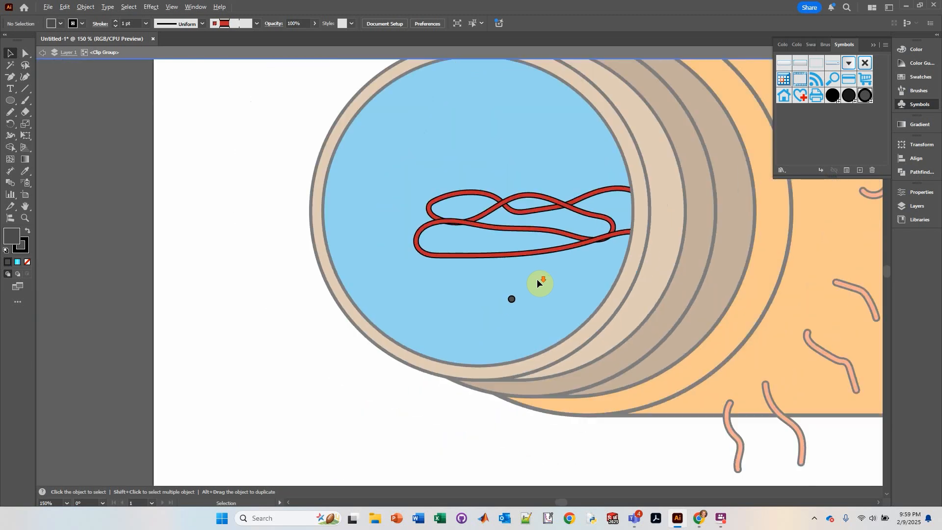
{"action": "left_click_drag", "start_coordinate": [570, 274], "coordinate": [541, 317]}
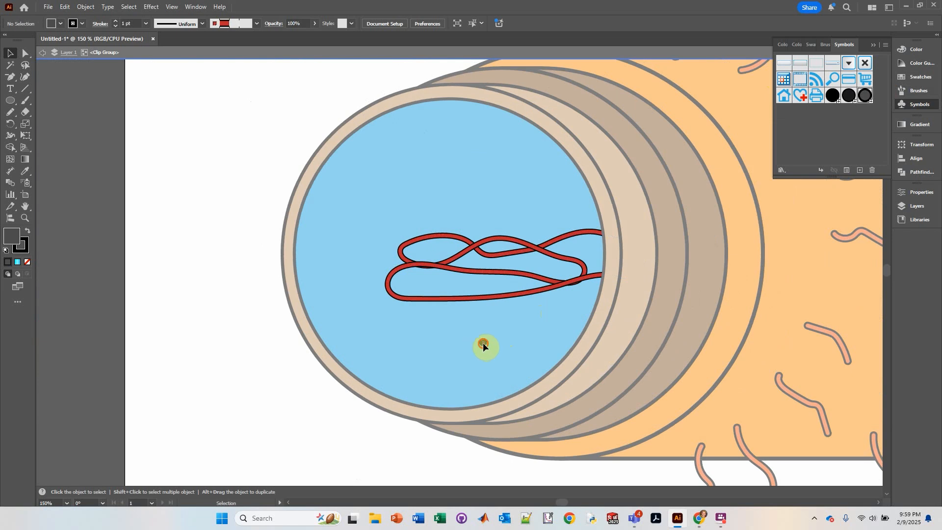
{"action": "left_click_drag", "start_coordinate": [483, 345], "coordinate": [483, 342]}
{"action": "left_click", "coordinate": [84, 7]}
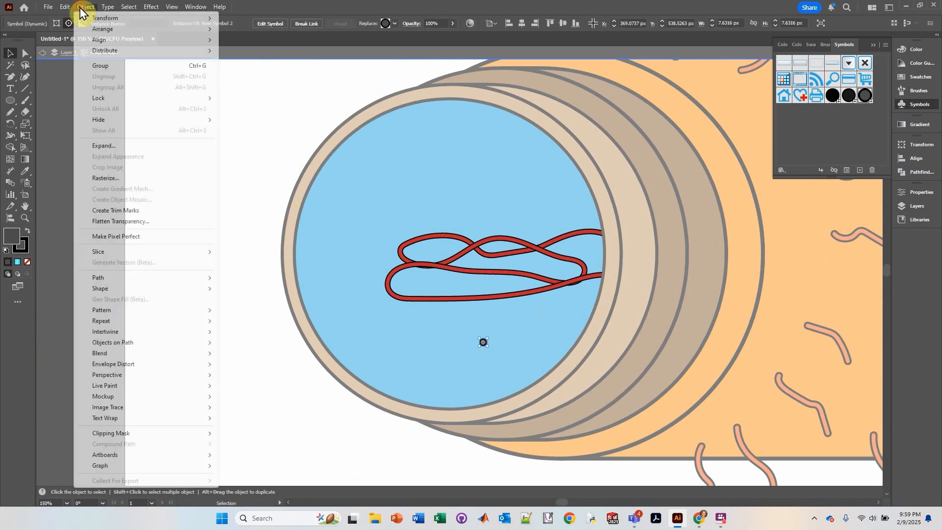
{"action": "left_click", "coordinate": [296, 8]}
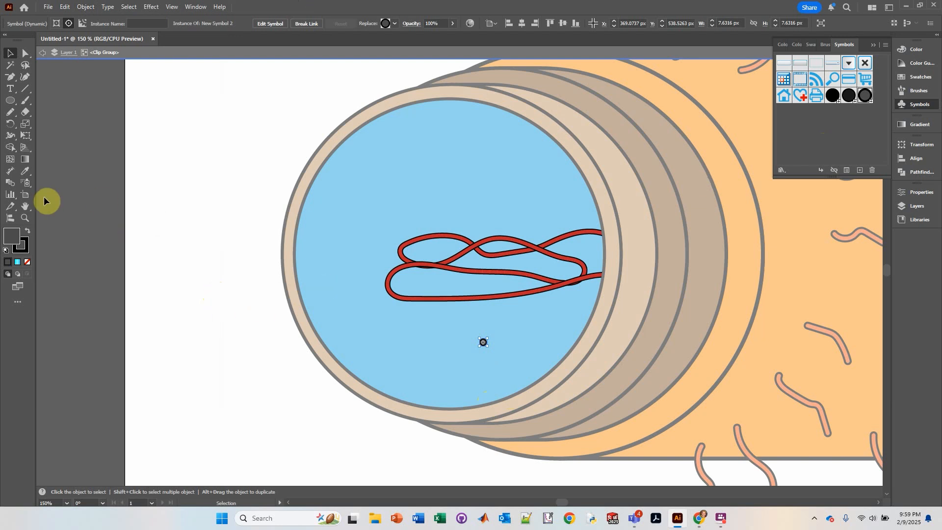
{"action": "left_click", "coordinate": [213, 254]}
{"action": "left_click", "coordinate": [25, 182]}
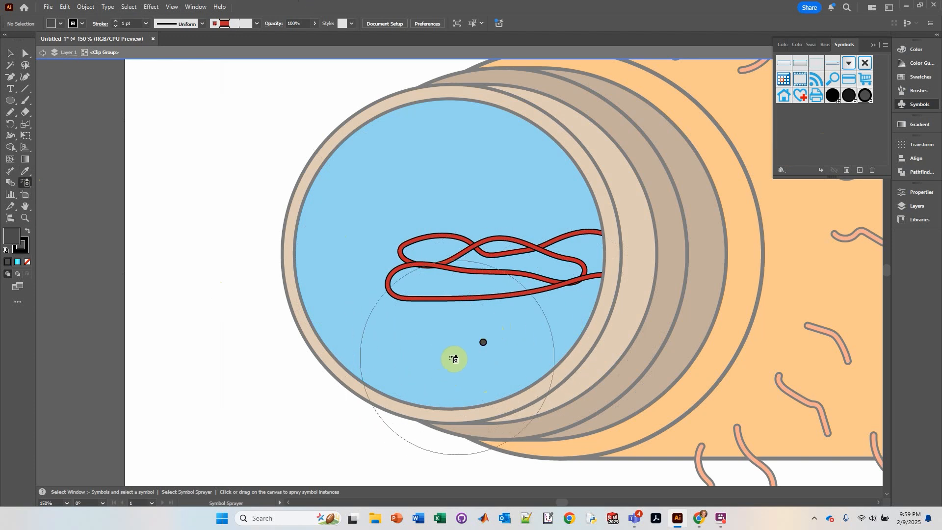
{"action": "mouse_move", "coordinate": [460, 355]}
{"action": "left_mouse_down"}
{"action": "mouse_move", "coordinate": [482, 355]}
{"action": "mouse_move", "coordinate": [526, 326]}
{"action": "mouse_move", "coordinate": [542, 236]}
{"action": "left_mouse_up"}
{"action": "key", "text": "ctrl+z"}
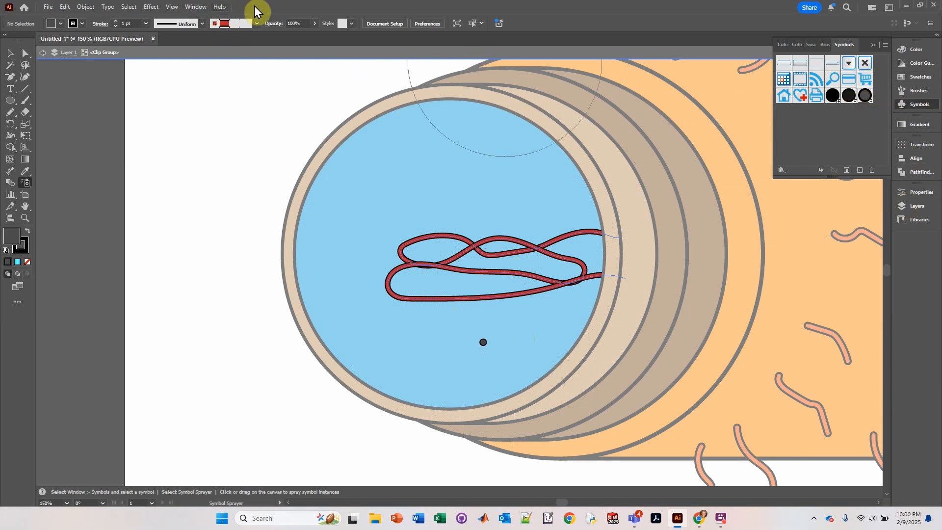
{"action": "left_click", "coordinate": [193, 7]}
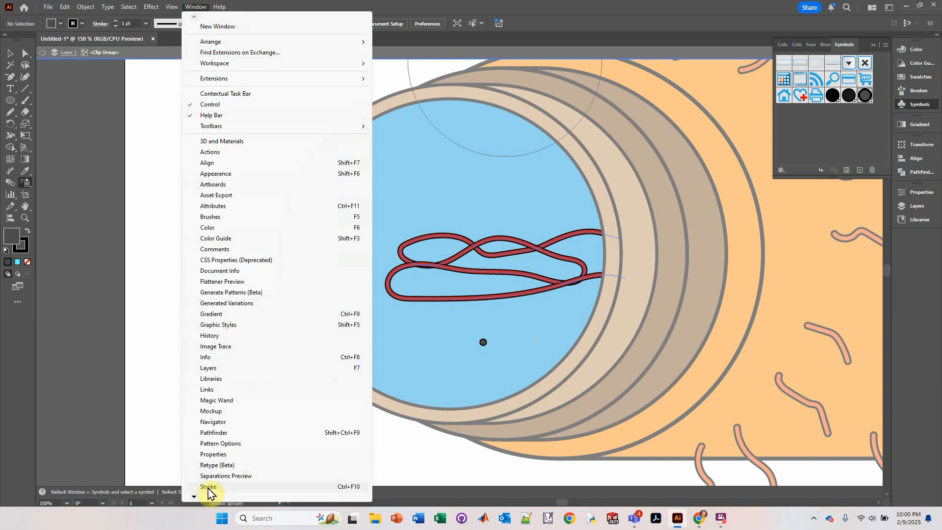
{"action": "mouse_move", "coordinate": [197, 499]}
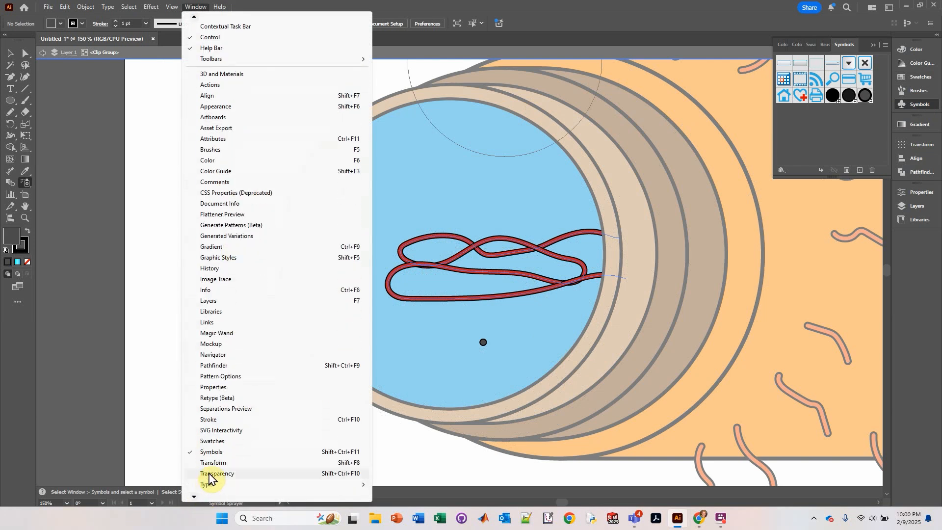
{"action": "left_click", "coordinate": [509, 6]}
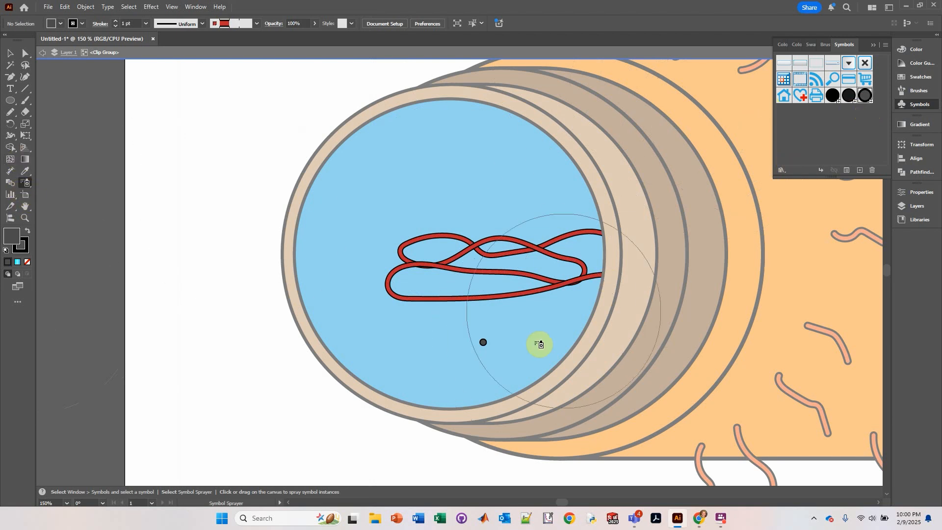
Step: Spray gray dot symbols around the blue core and across the strand, covering about 215 by 250 px, and deselect the set
{"action": "mouse_move", "coordinate": [428, 365]}
{"action": "left_mouse_down"}
{"action": "mouse_move", "coordinate": [504, 338]}
{"action": "mouse_move", "coordinate": [534, 289]}
{"action": "mouse_move", "coordinate": [530, 211]}
{"action": "mouse_move", "coordinate": [497, 179]}
{"action": "mouse_move", "coordinate": [463, 160]}
{"action": "mouse_move", "coordinate": [403, 180]}
{"action": "mouse_move", "coordinate": [364, 261]}
{"action": "mouse_move", "coordinate": [414, 198]}
{"action": "mouse_move", "coordinate": [479, 199]}
{"action": "mouse_move", "coordinate": [517, 240]}
{"action": "mouse_move", "coordinate": [539, 286]}
{"action": "mouse_move", "coordinate": [482, 366]}
{"action": "mouse_move", "coordinate": [389, 323]}
{"action": "mouse_move", "coordinate": [380, 299]}
{"action": "mouse_move", "coordinate": [362, 319]}
{"action": "left_mouse_up"}
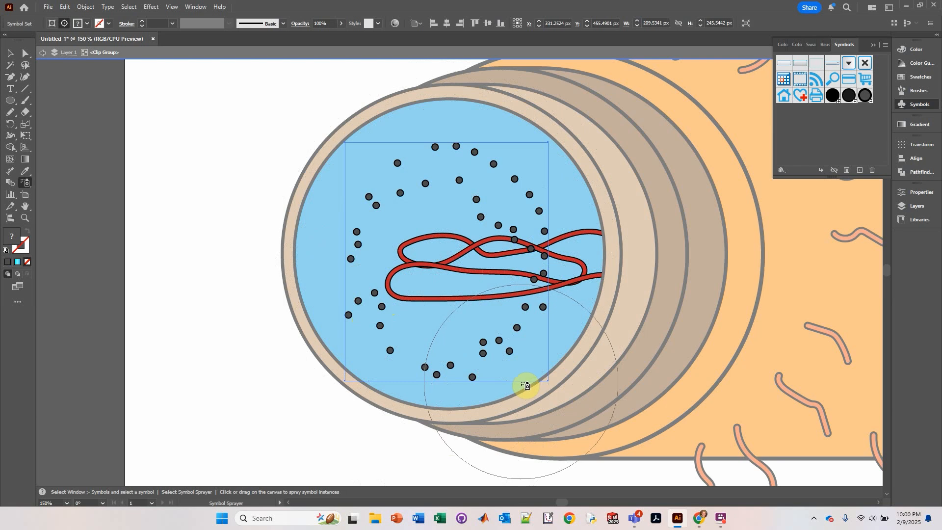
{"action": "mouse_move", "coordinate": [446, 330]}
{"action": "left_mouse_down"}
{"action": "mouse_move", "coordinate": [477, 300]}
{"action": "mouse_move", "coordinate": [513, 297]}
{"action": "mouse_move", "coordinate": [512, 263]}
{"action": "left_mouse_up"}
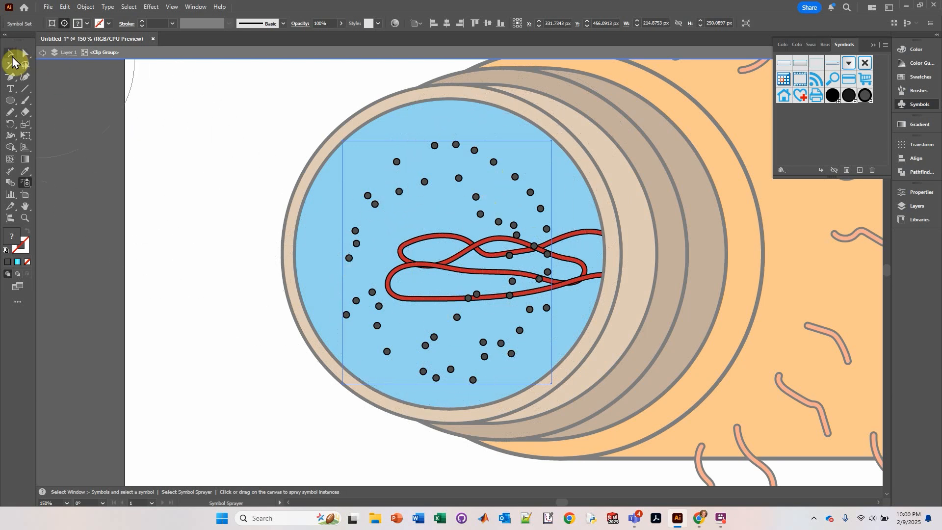
{"action": "left_click", "coordinate": [11, 58]}
{"action": "left_click", "coordinate": [166, 160]}
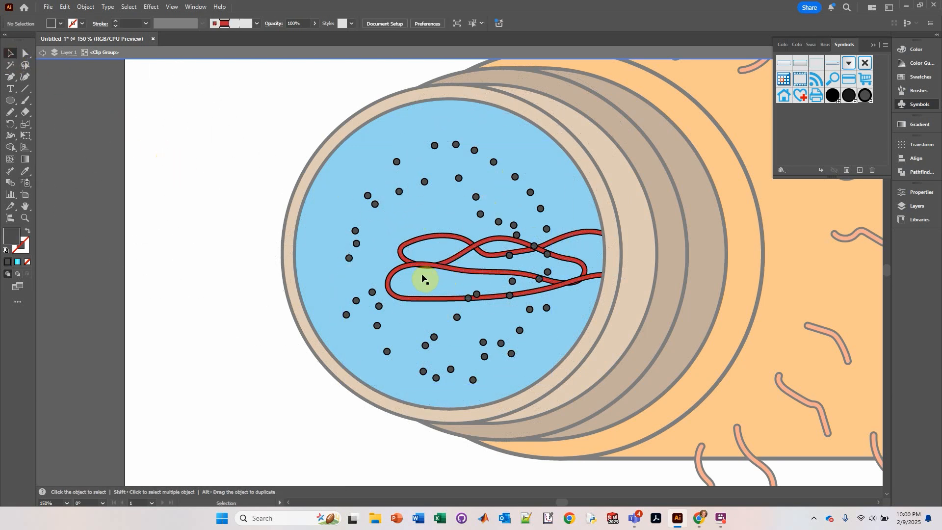
Step: Spray a second set of gray dots, about 59 by 100 px, over the closed loop end of the red strand
{"action": "left_click", "coordinate": [26, 183]}
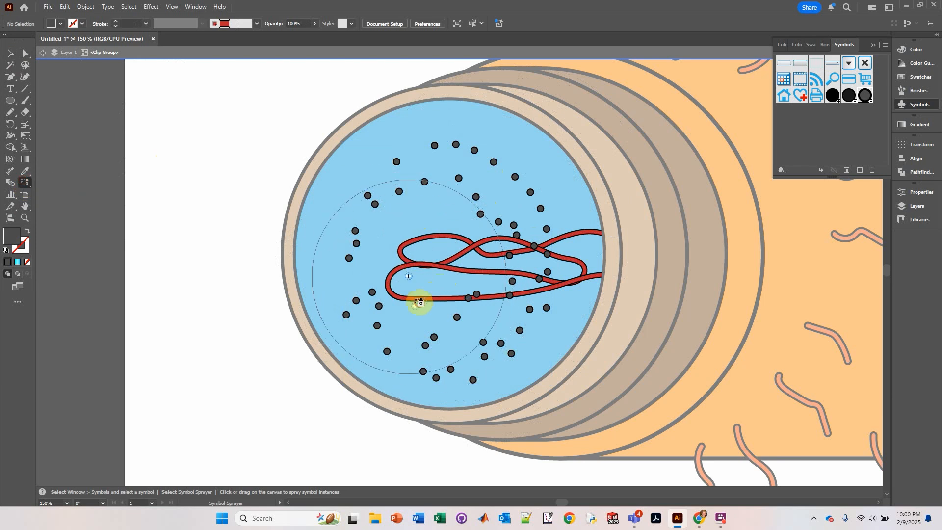
{"action": "left_click", "coordinate": [441, 272]}
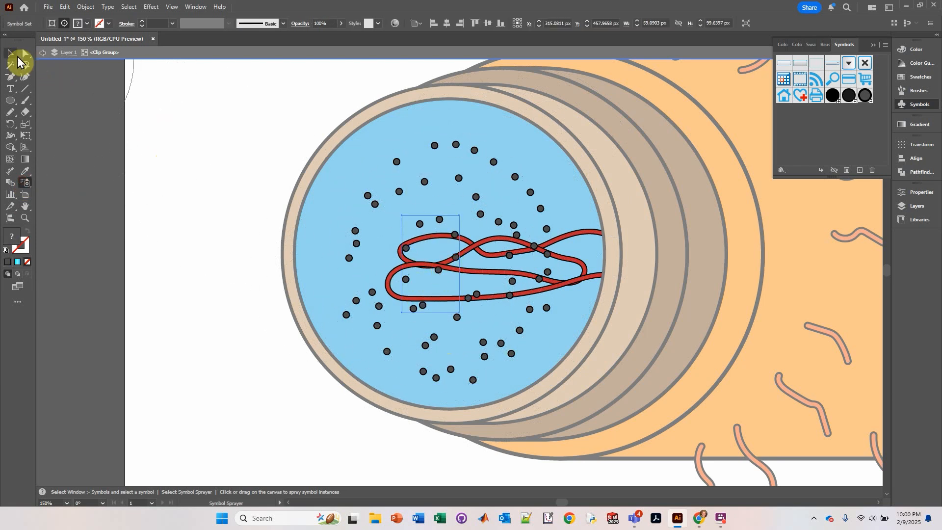
{"action": "left_click", "coordinate": [15, 55]}
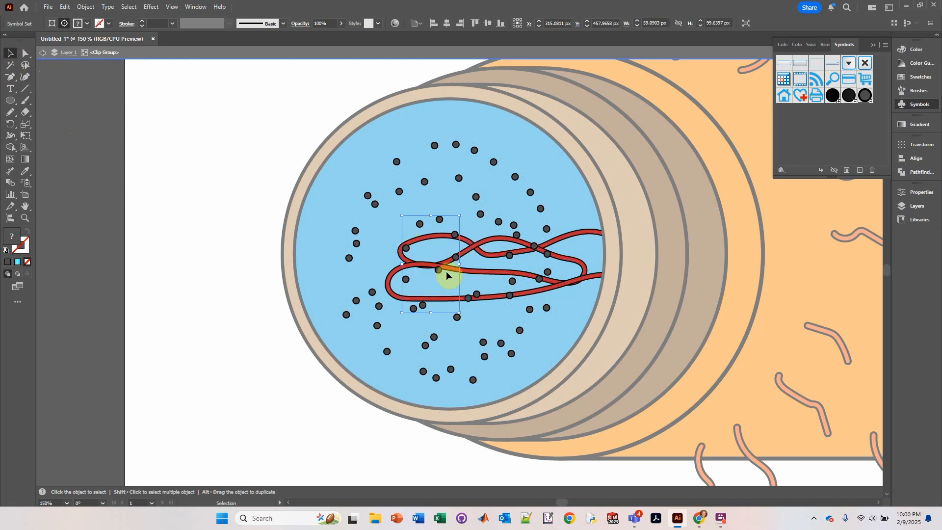
Step: Send the second dot set behind the red strand, and exit the clip group's isolation mode
{"action": "key", "text": "a"}
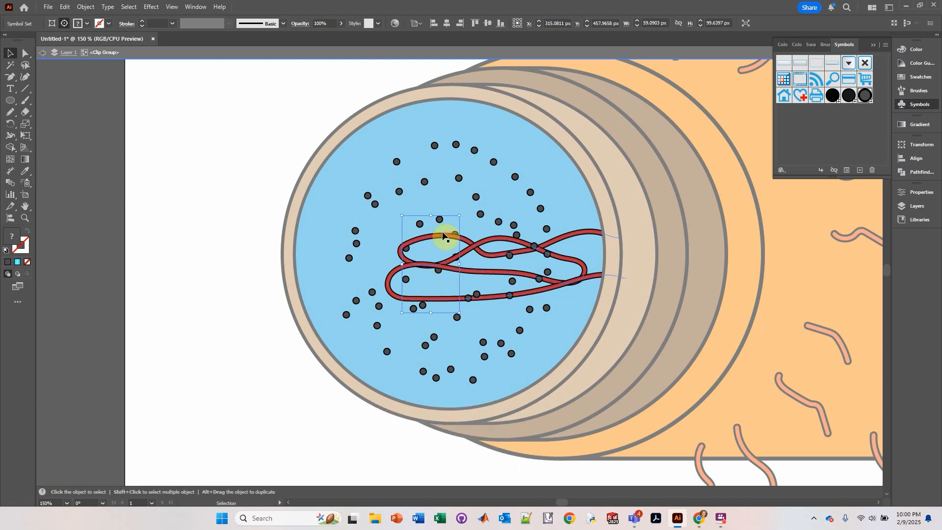
{"action": "key", "text": "v"}
{"action": "left_click", "coordinate": [214, 260]}
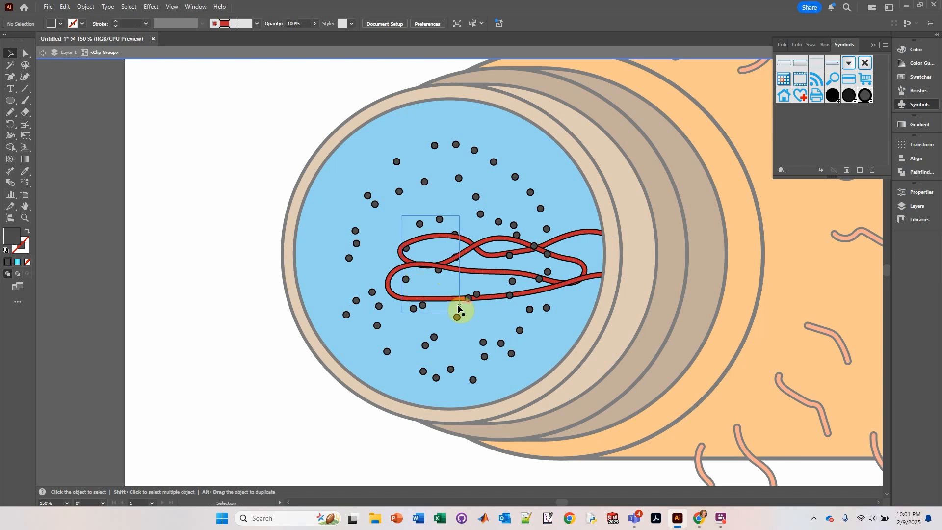
{"action": "double_click", "coordinate": [228, 194]}
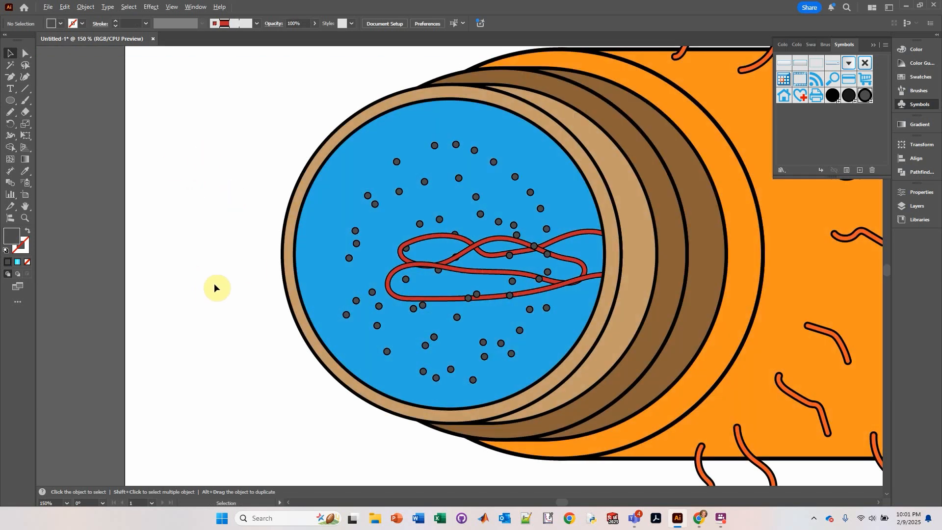
{"action": "scroll", "coordinate": [213, 285], "scroll_direction": "down", "scroll_amount": 2}
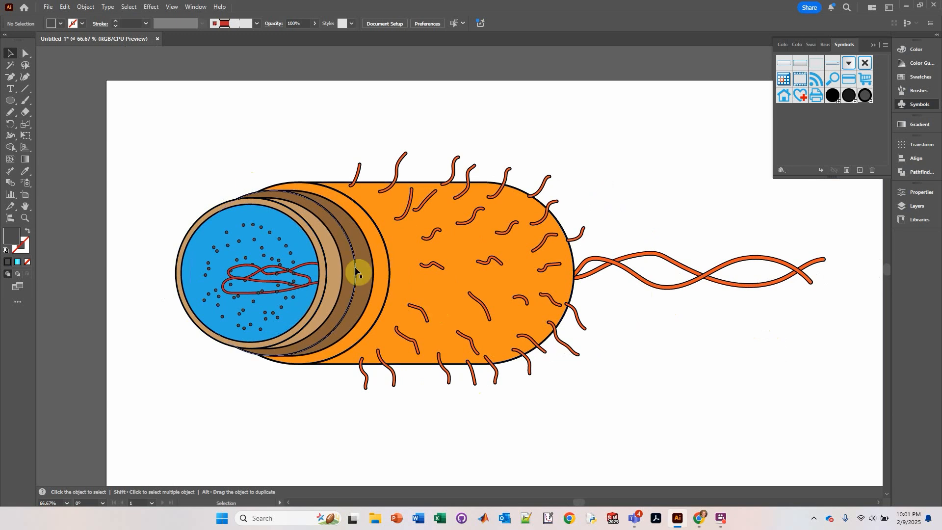
Step: Add the label "capsule" in black 48 pt Arial just above the upper edge of the cell's orange outer layer
{"action": "left_click", "coordinate": [11, 89]}
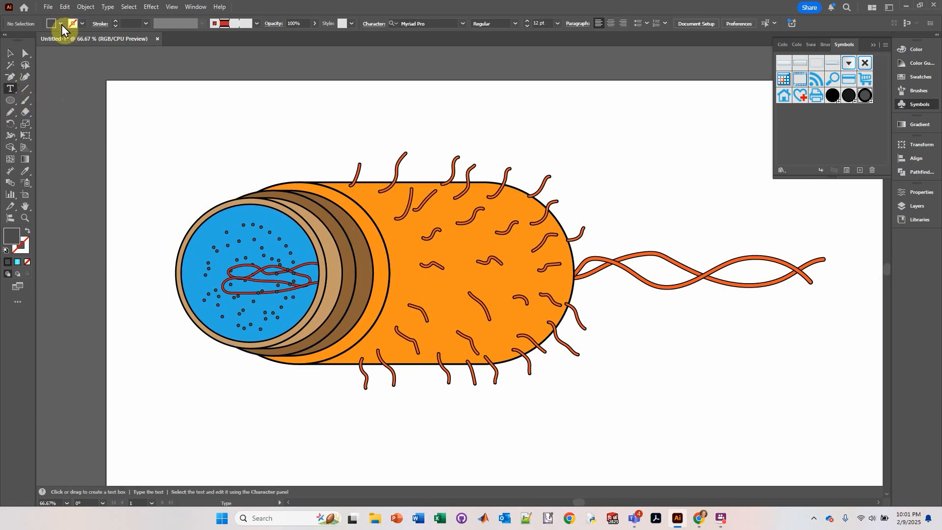
{"action": "left_click", "coordinate": [463, 24]}
{"action": "left_click", "coordinate": [414, 87]}
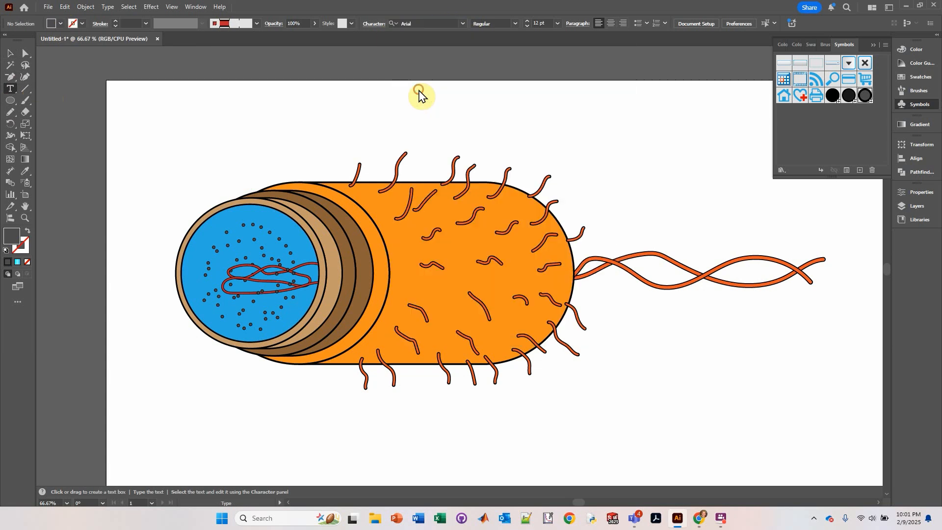
{"action": "left_click", "coordinate": [59, 23]}
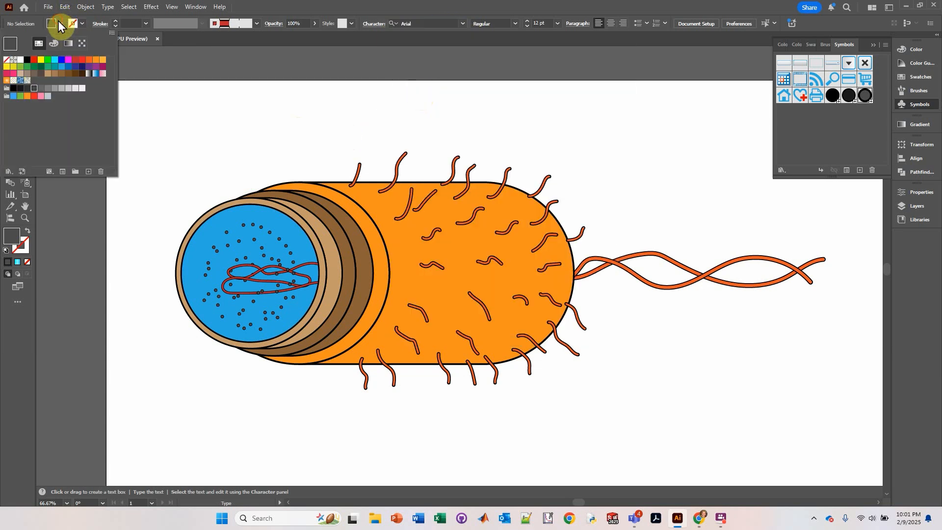
{"action": "left_click", "coordinate": [26, 60]}
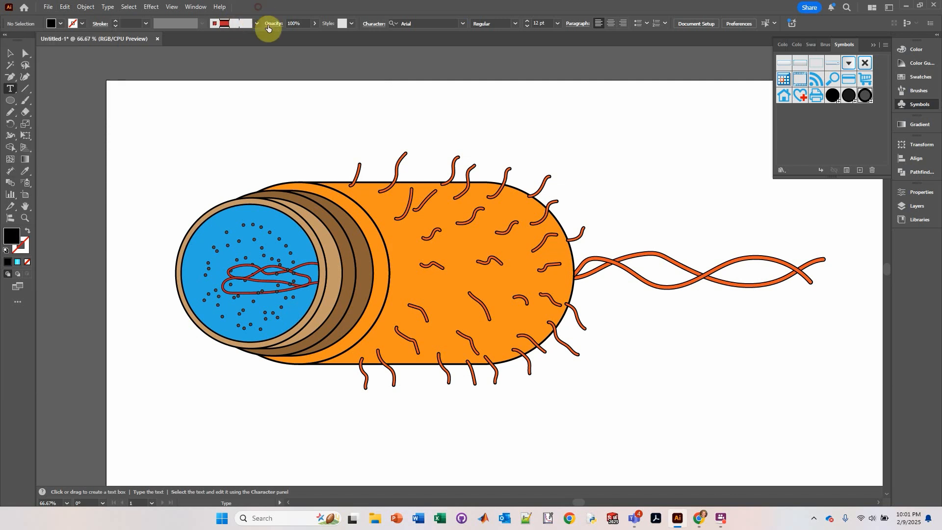
{"action": "left_click", "coordinate": [413, 123]}
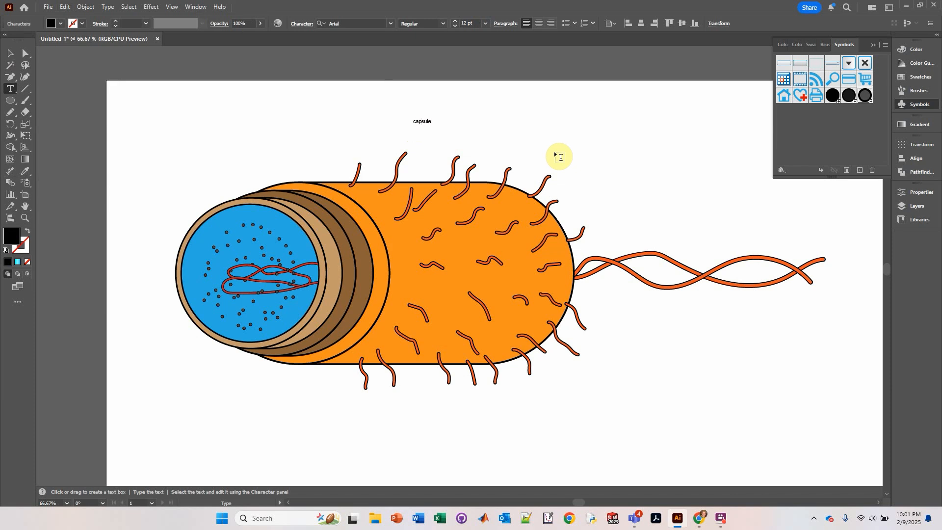
{"action": "left_click", "coordinate": [8, 57]}
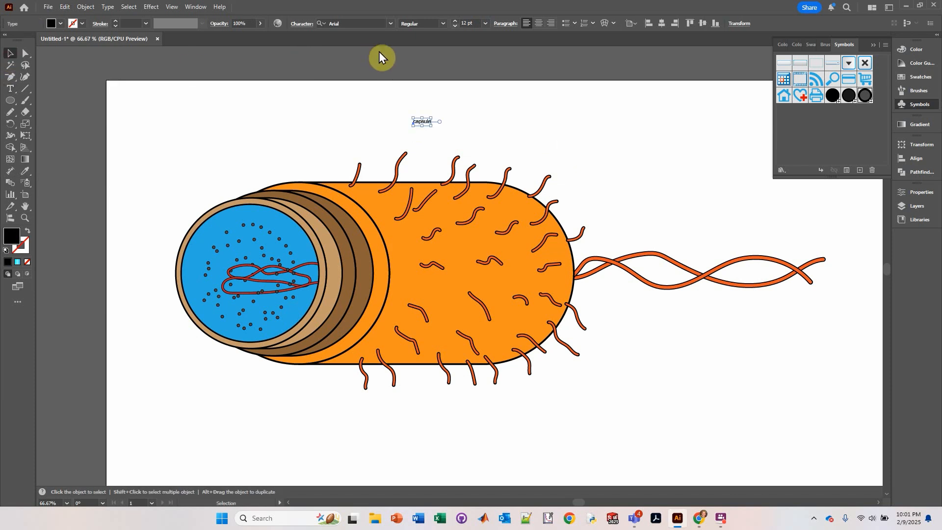
{"action": "left_click", "coordinate": [486, 23]}
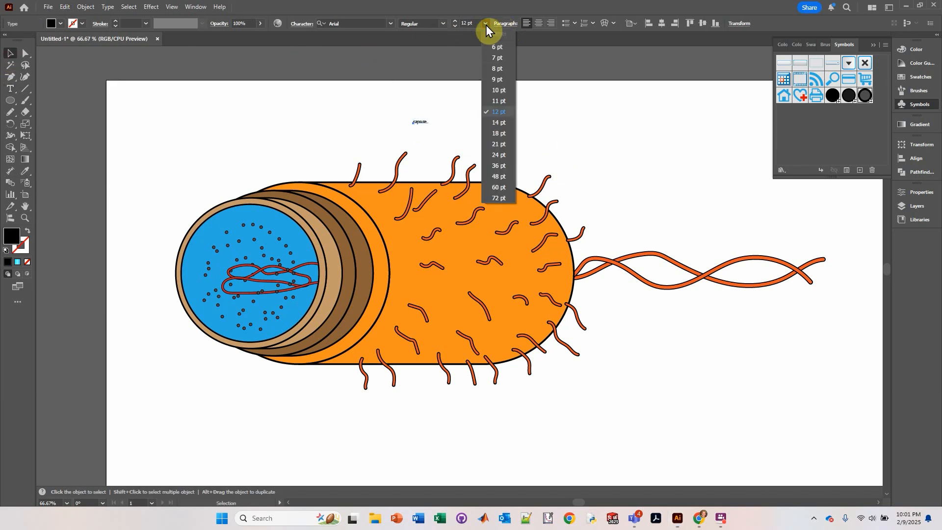
{"action": "left_click", "coordinate": [499, 176]}
{"action": "mouse_move", "coordinate": [442, 118]}
{"action": "left_mouse_down"}
{"action": "mouse_move", "coordinate": [472, 131]}
{"action": "mouse_move", "coordinate": [362, 128]}
{"action": "mouse_move", "coordinate": [328, 164]}
{"action": "mouse_move", "coordinate": [329, 184]}
{"action": "left_mouse_up"}
Step: Draw a black 4 pt line about 21 by 91 px from the "capsule" label down to the orange layer's upper edge
{"action": "left_click", "coordinate": [24, 90]}
{"action": "left_click", "coordinate": [81, 24]}
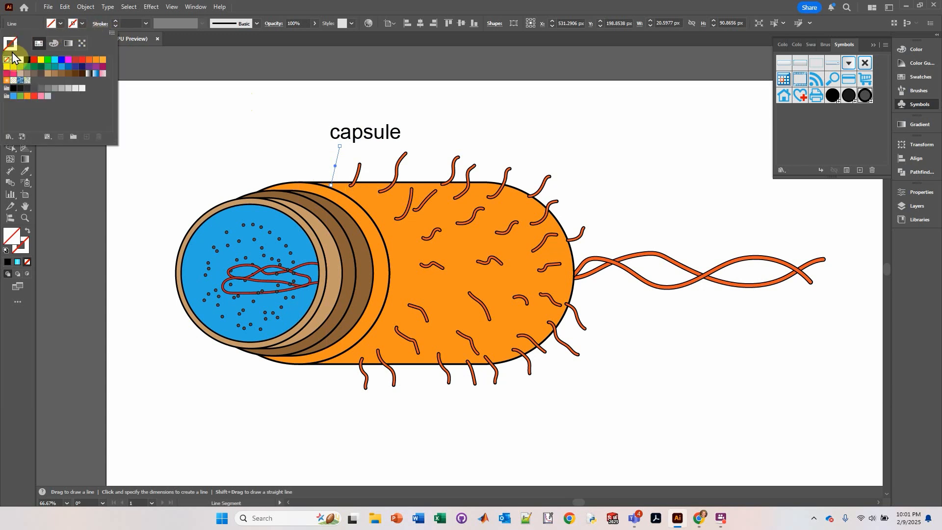
{"action": "left_click", "coordinate": [30, 64]}
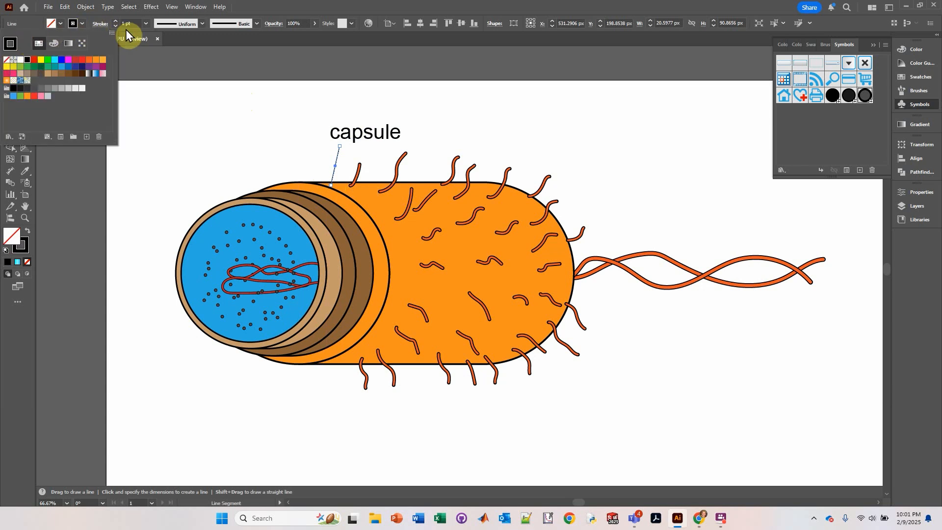
{"action": "left_click", "coordinate": [115, 20]}
{"action": "left_click", "coordinate": [115, 20]}
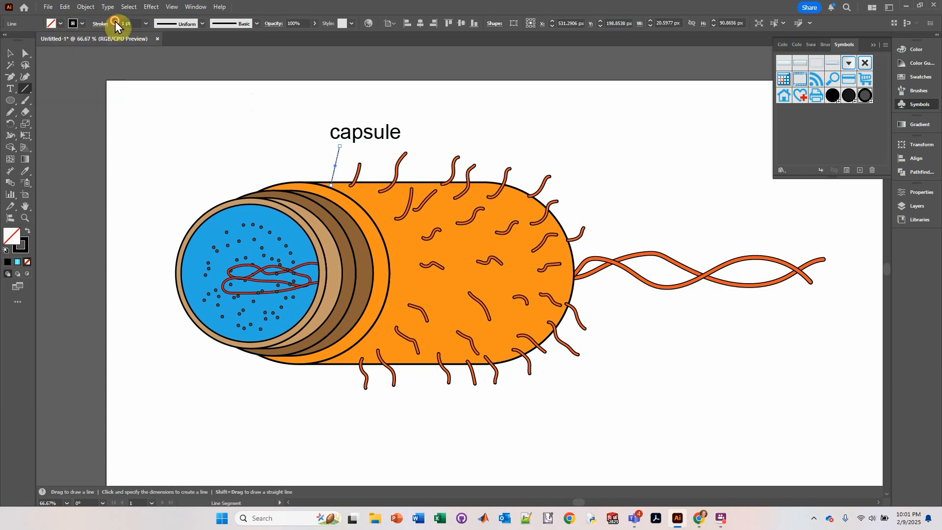
{"action": "left_click", "coordinate": [116, 21]}
Step: Add the Arrow 2 arrowhead to the capsule line's lower end and set its stroke weight to 3 pt
{"action": "left_click", "coordinate": [102, 24]}
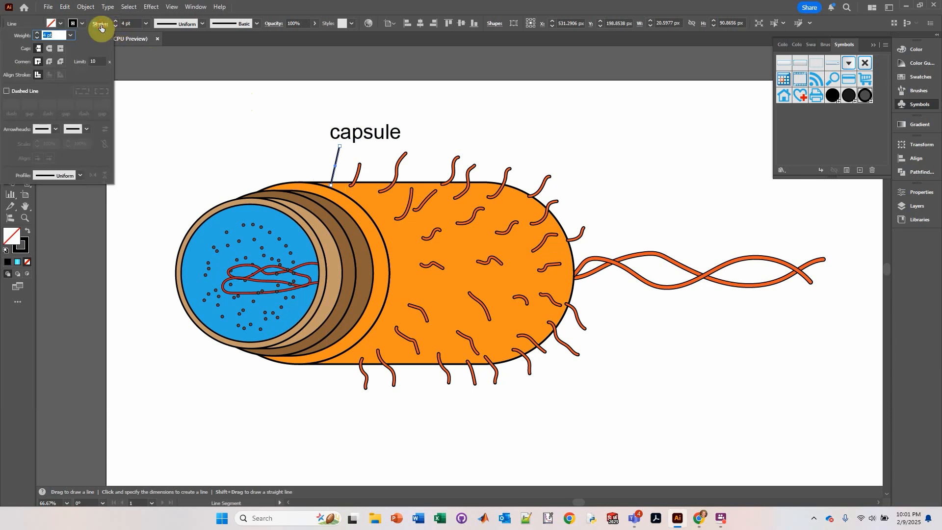
{"action": "left_click", "coordinate": [87, 128]}
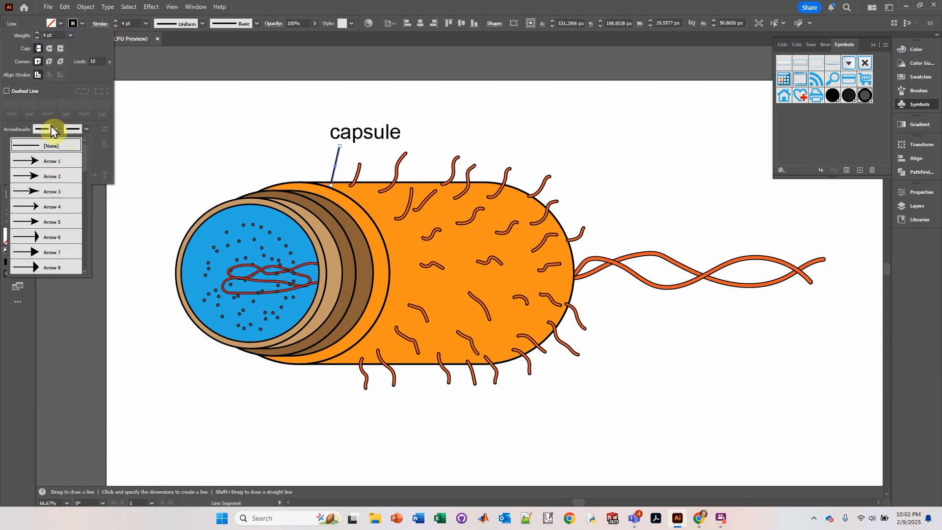
{"action": "left_click", "coordinate": [89, 130]}
{"action": "left_click", "coordinate": [88, 130]}
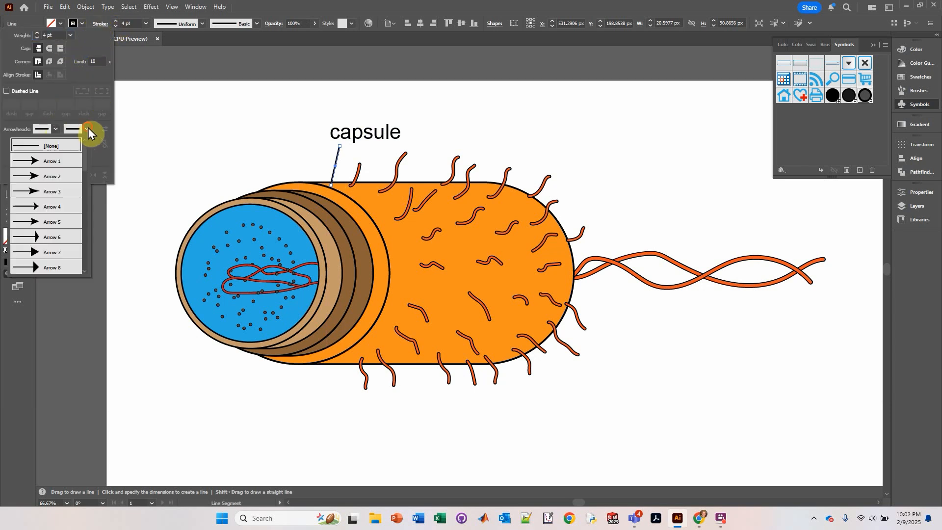
{"action": "left_click", "coordinate": [40, 176]}
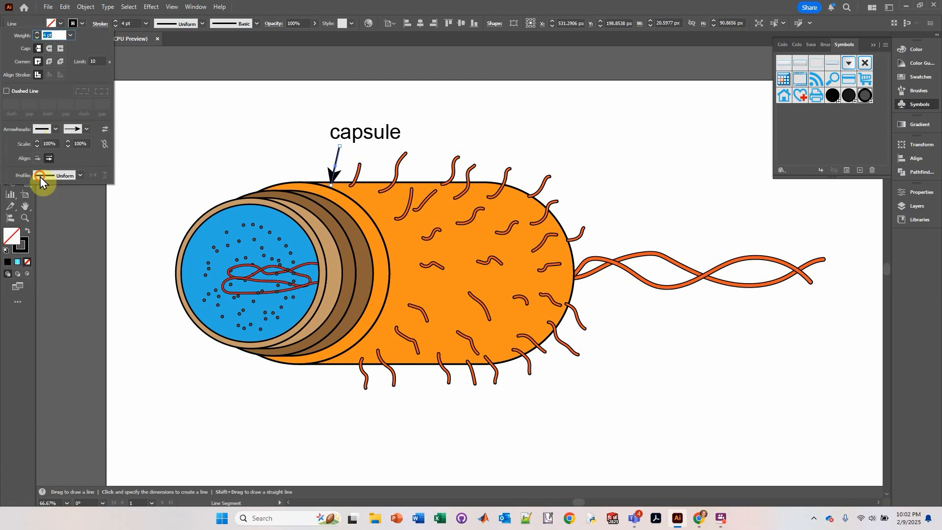
{"action": "left_click", "coordinate": [116, 27]}
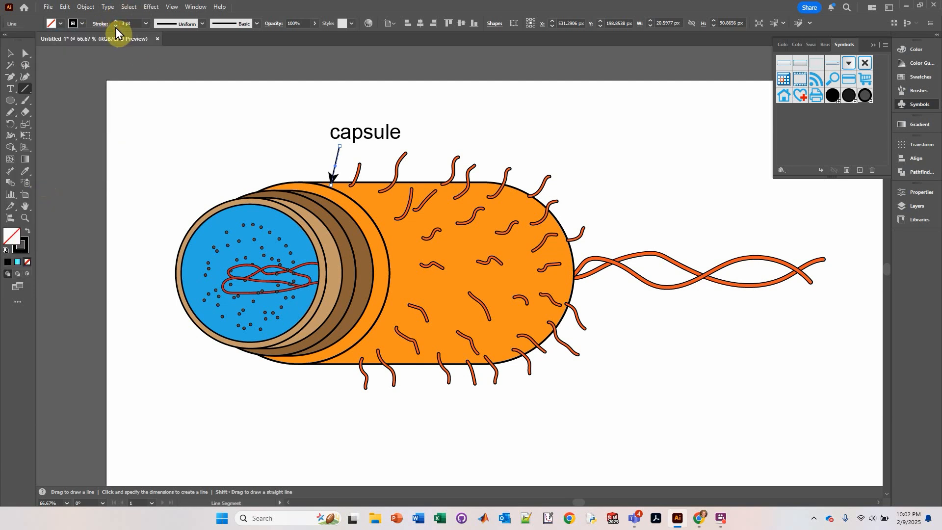
Step: Duplicate the "capsule" label above the cell's brown layers and change the copy's text to "cell wall"
{"action": "left_click", "coordinate": [10, 53]}
{"action": "left_click", "coordinate": [360, 138]}
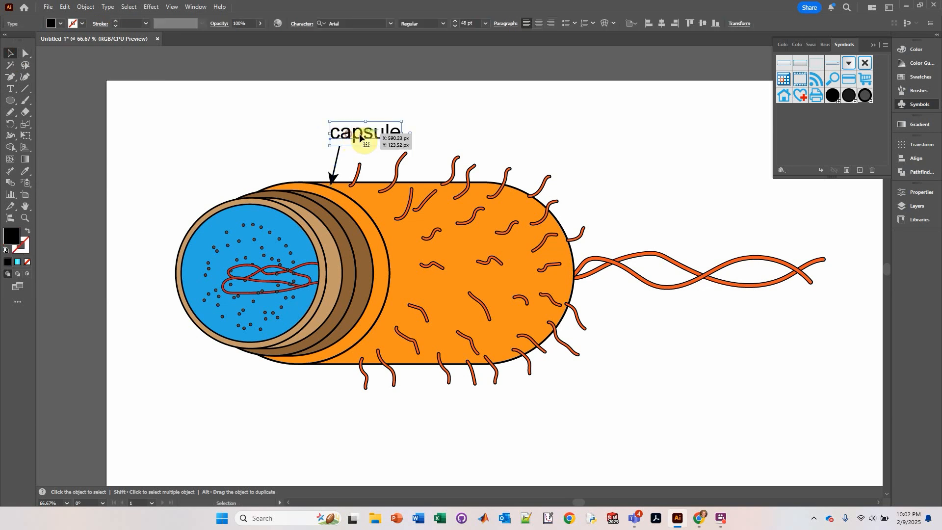
{"action": "left_click_drag", "start_coordinate": [360, 137], "coordinate": [261, 151]}
{"action": "double_click", "coordinate": [270, 154]}
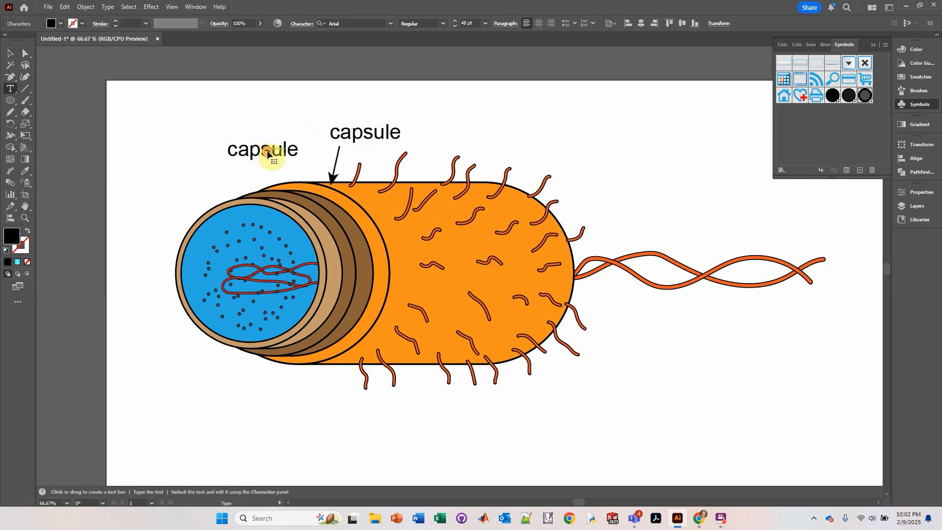
{"action": "double_click", "coordinate": [239, 146]}
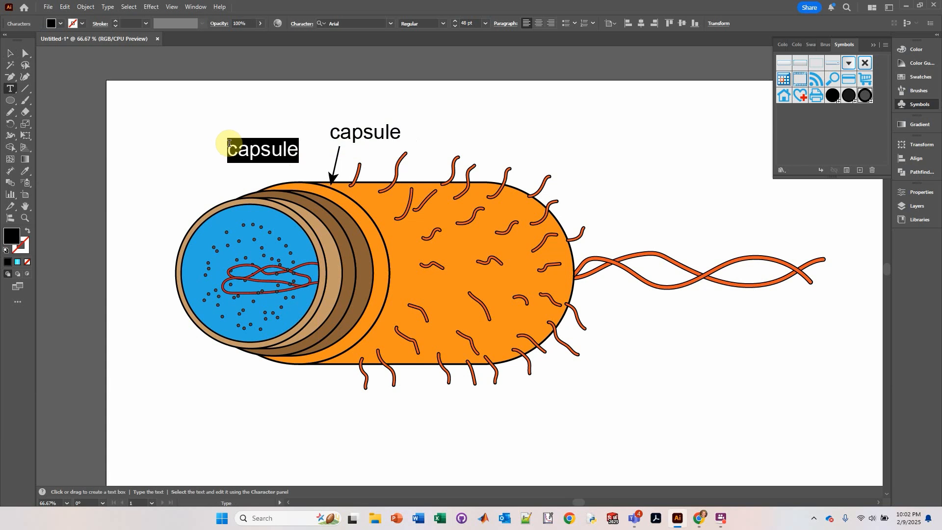
{"action": "type", "text": "cell wall"}
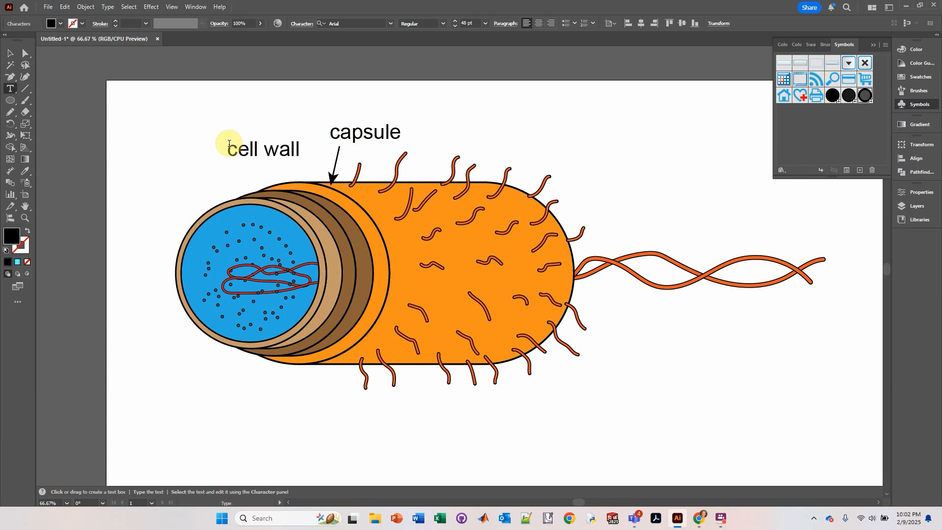
Step: Copy the capsule arrow so that it leads from the "cell wall" label to the dark brown layer
{"action": "left_click", "coordinate": [9, 53]}
{"action": "left_click", "coordinate": [337, 163]}
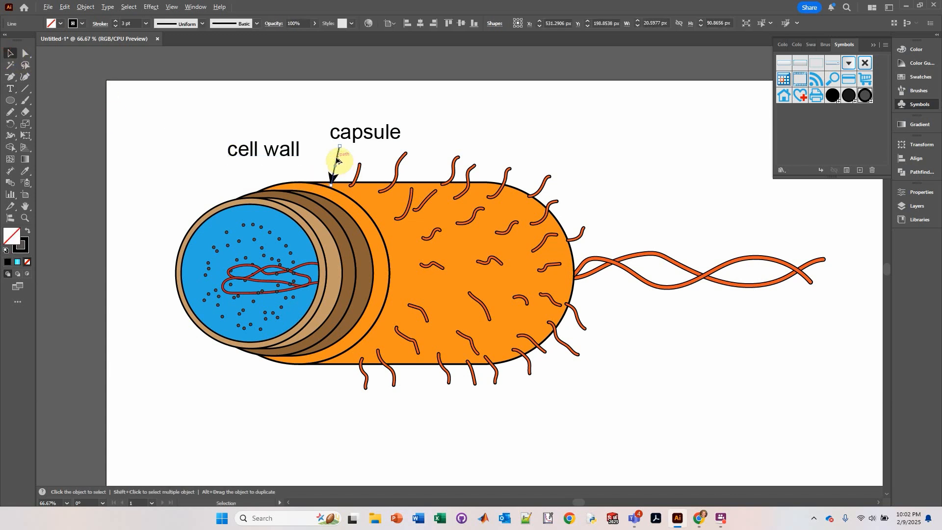
{"action": "left_click_drag", "start_coordinate": [337, 160], "coordinate": [203, 178]}
{"action": "left_click", "coordinate": [271, 175], "text": "shift"}
{"action": "left_click", "coordinate": [221, 184]}
Step: Create a two-line "plasma membrane" label from a copy of the cell wall label, beside the arrow to the tan ring
{"action": "left_click_drag", "start_coordinate": [222, 161], "coordinate": [186, 167]}
{"action": "double_click", "coordinate": [220, 165]}
{"action": "left_click_drag", "start_coordinate": [220, 166], "coordinate": [161, 148]}
{"action": "type", "text": "plasma membrane"}
{"action": "left_click", "coordinate": [224, 169]}
{"action": "key", "text": "Return"}
{"action": "left_click", "coordinate": [11, 53]}
{"action": "left_click", "coordinate": [218, 231]}
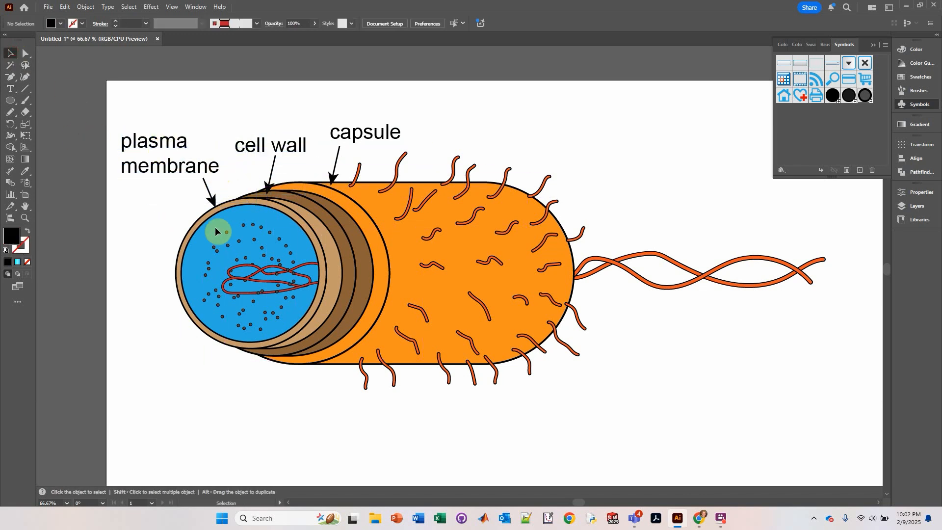
Step: Copy the plasma membrane arrow and stretch it from below the cell up to the closed loop end of the red strand
{"action": "left_click_drag", "start_coordinate": [212, 200], "coordinate": [219, 283]}
{"action": "left_click_drag", "start_coordinate": [214, 250], "coordinate": [179, 356]}
{"action": "left_click_drag", "start_coordinate": [227, 280], "coordinate": [226, 294]}
Step: Duplicate the "plasma membrane" label at the tail of the strand's arrow and change the copy's text to "DNA"
{"action": "left_click_drag", "start_coordinate": [157, 171], "coordinate": [168, 397]}
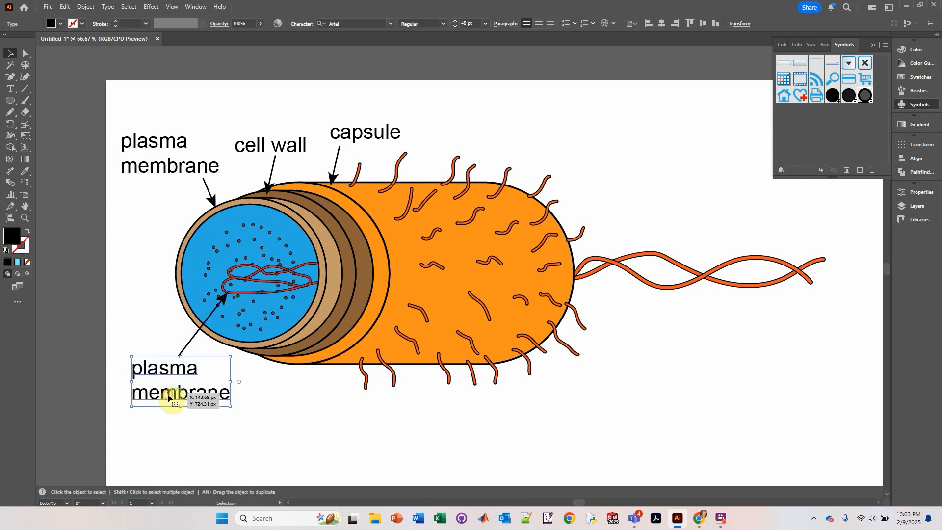
{"action": "double_click", "coordinate": [166, 395]}
{"action": "left_click_drag", "start_coordinate": [229, 388], "coordinate": [89, 368]}
{"action": "type", "text": "DNA"}
{"action": "left_click", "coordinate": [10, 53]}
Step: Duplicate the "DNA" label with its arrow below the cell and aim the copied arrow at a gray dot low in the blue core
{"action": "left_click", "coordinate": [181, 353], "text": "shift"}
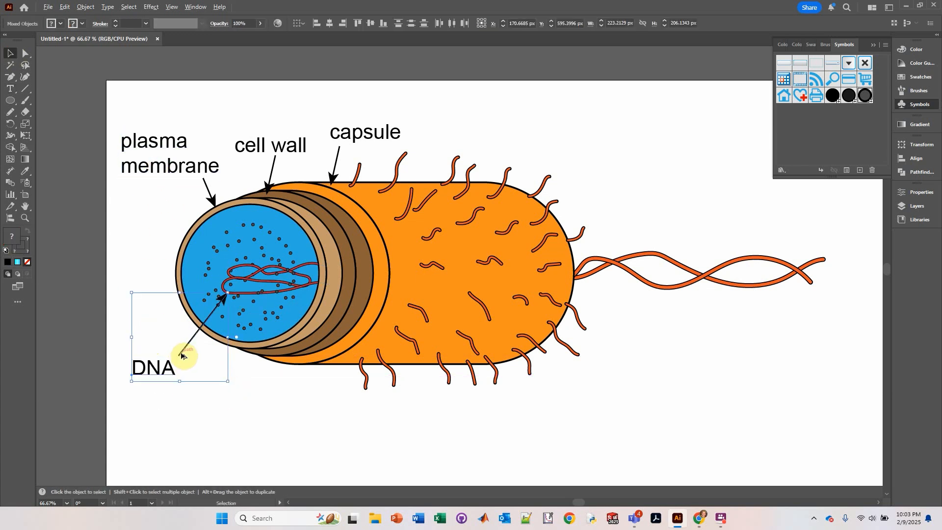
{"action": "left_click_drag", "start_coordinate": [181, 354], "coordinate": [213, 394]}
{"action": "left_click", "coordinate": [212, 448]}
{"action": "mouse_move", "coordinate": [260, 333]}
{"action": "left_mouse_down"}
{"action": "mouse_move", "coordinate": [273, 324]}
{"action": "mouse_move", "coordinate": [241, 332]}
{"action": "left_mouse_up"}
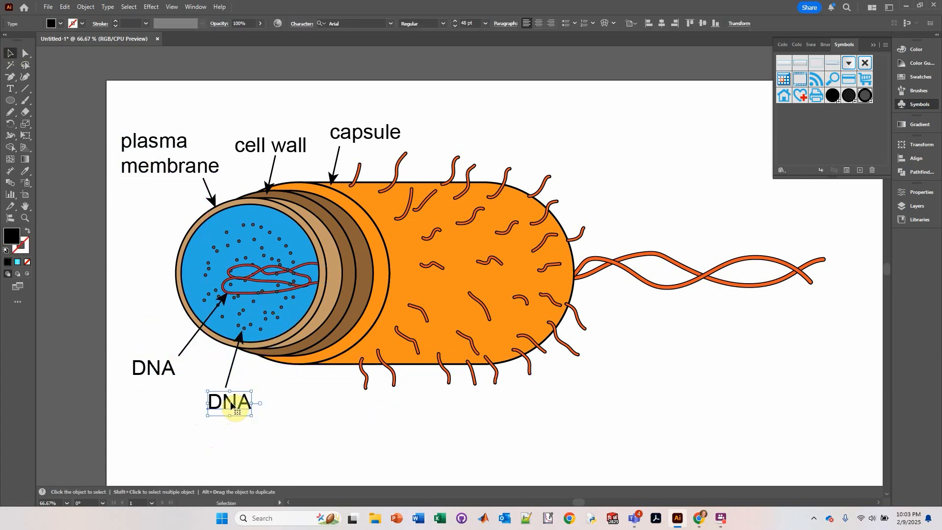